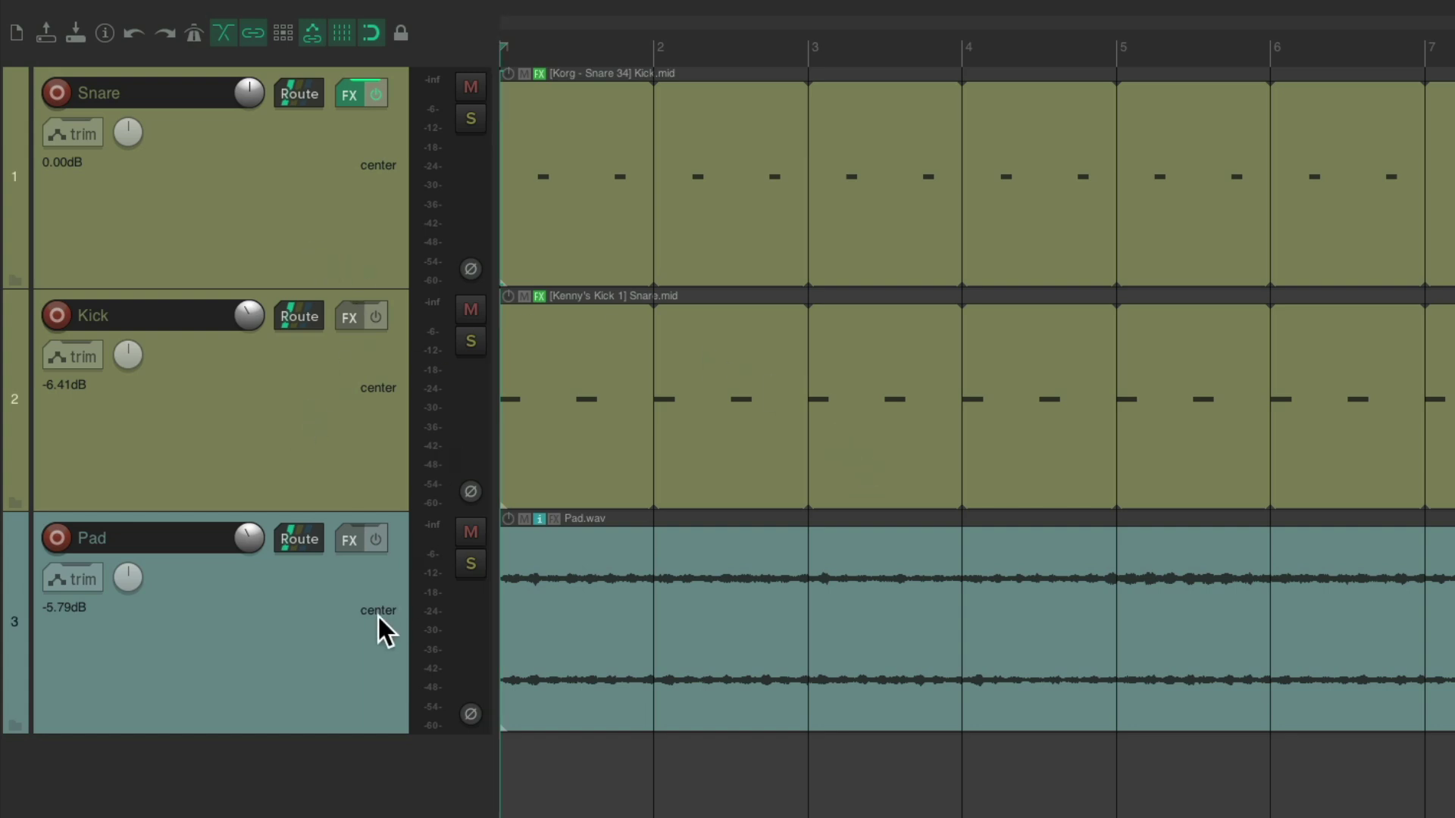
# Step: Play the project briefly to hear the Snare, Kick and Pad tracks, then stop
pyautogui.press('space')
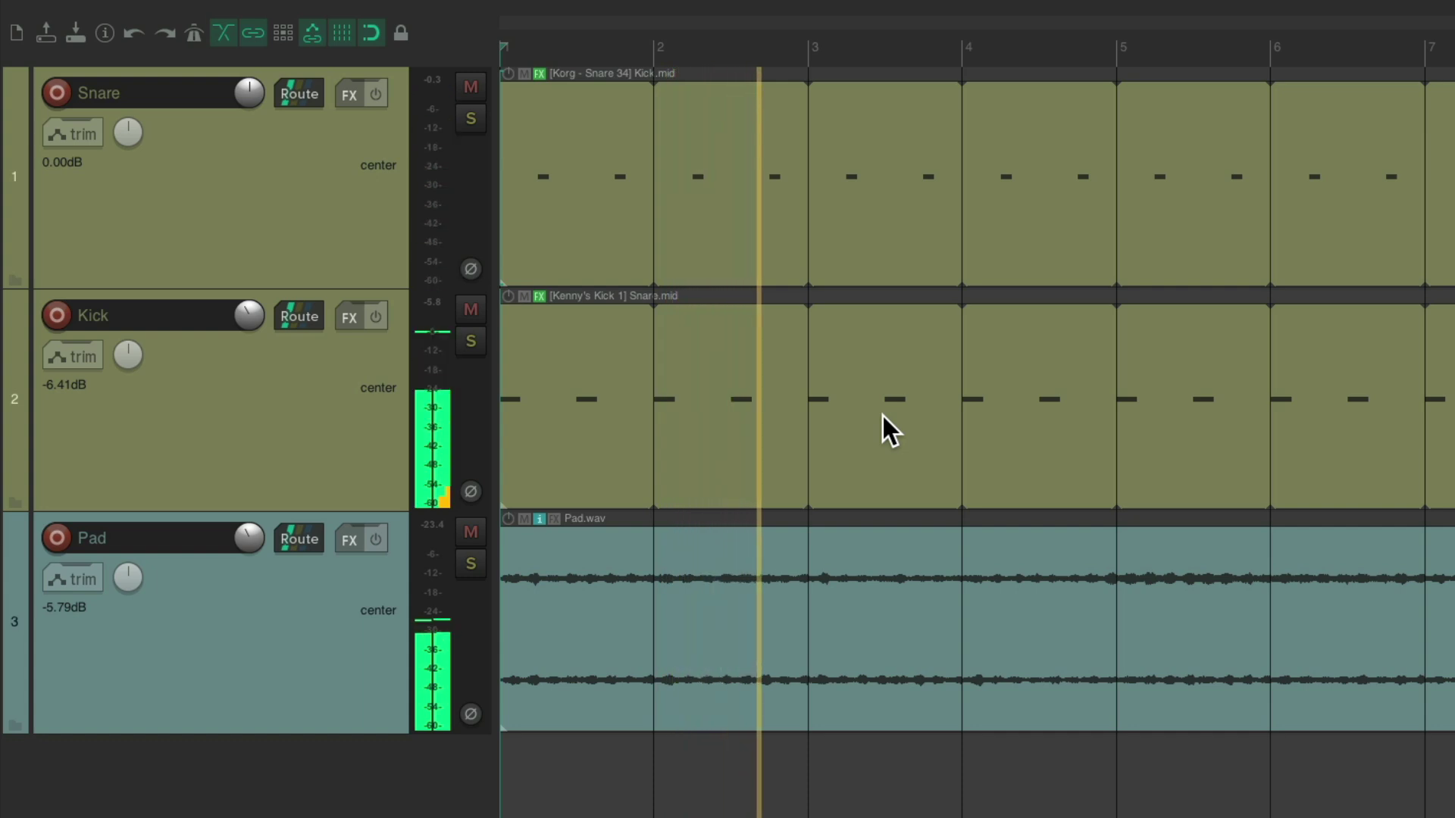
pyautogui.press('space')
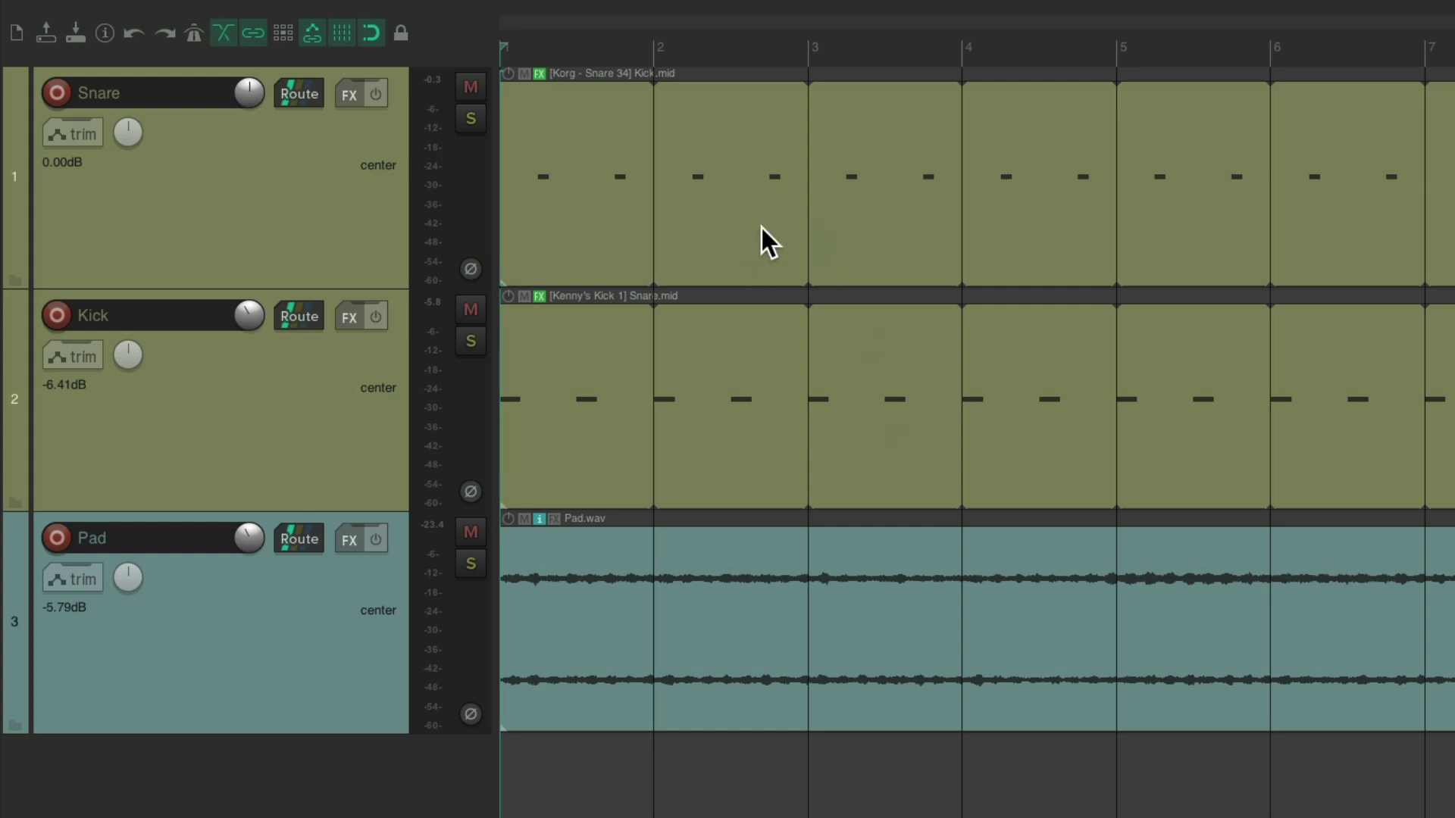
# Step: Load ReaDelay onto the Snare track from the FX list filtered by 'delay'
pyautogui.click(350, 98)
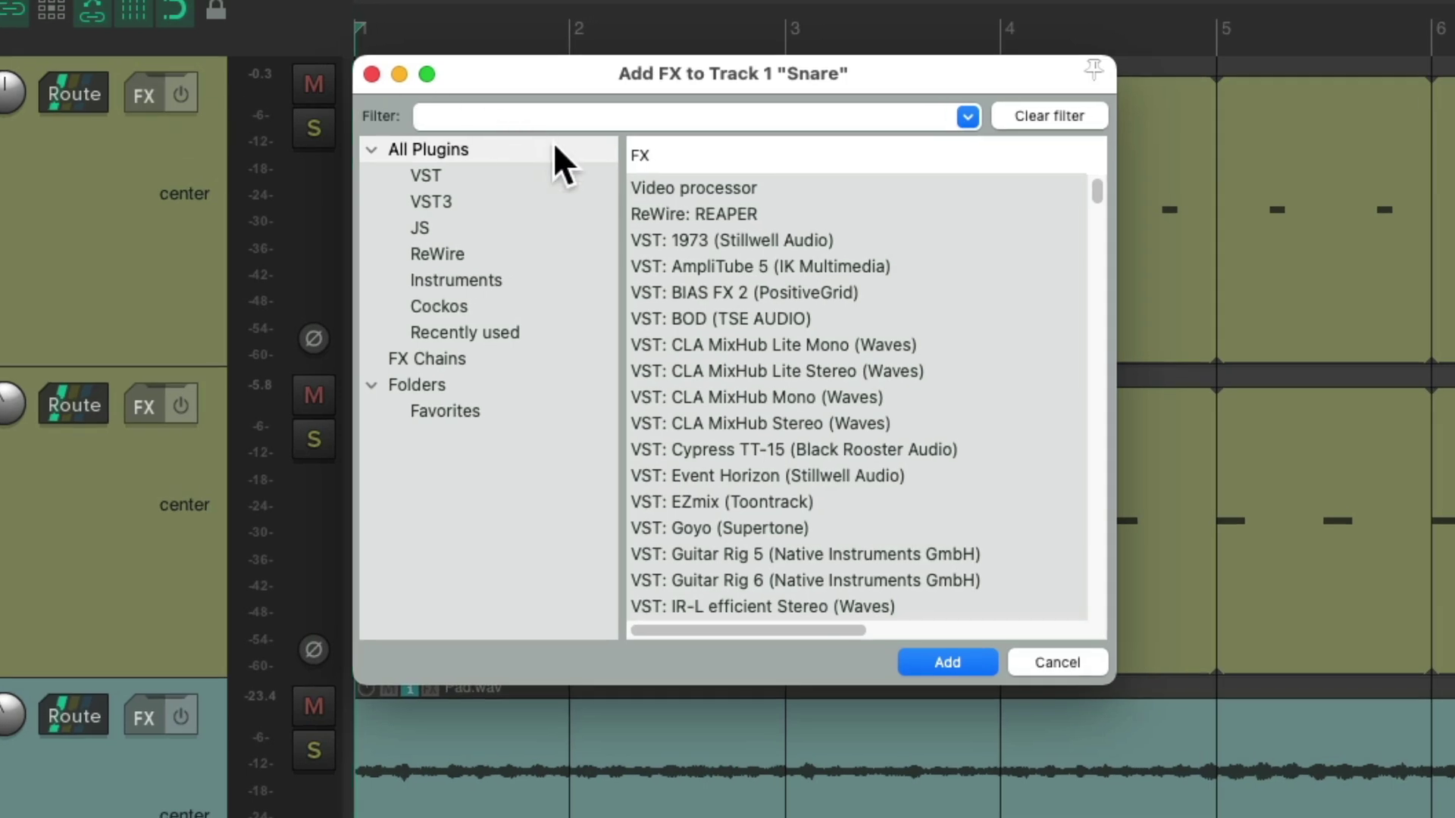
pyautogui.write('delay')
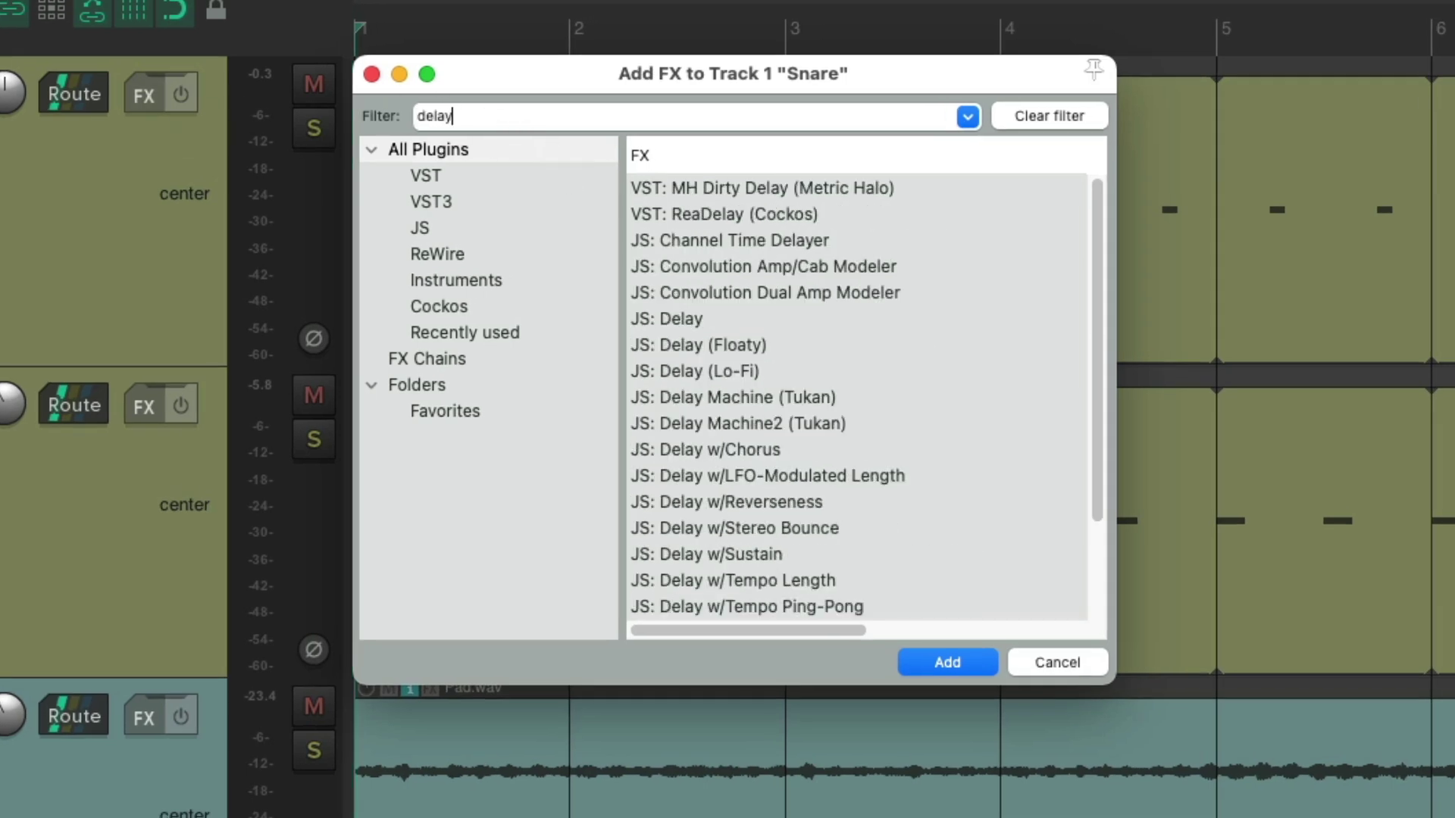
pyautogui.click(839, 215)
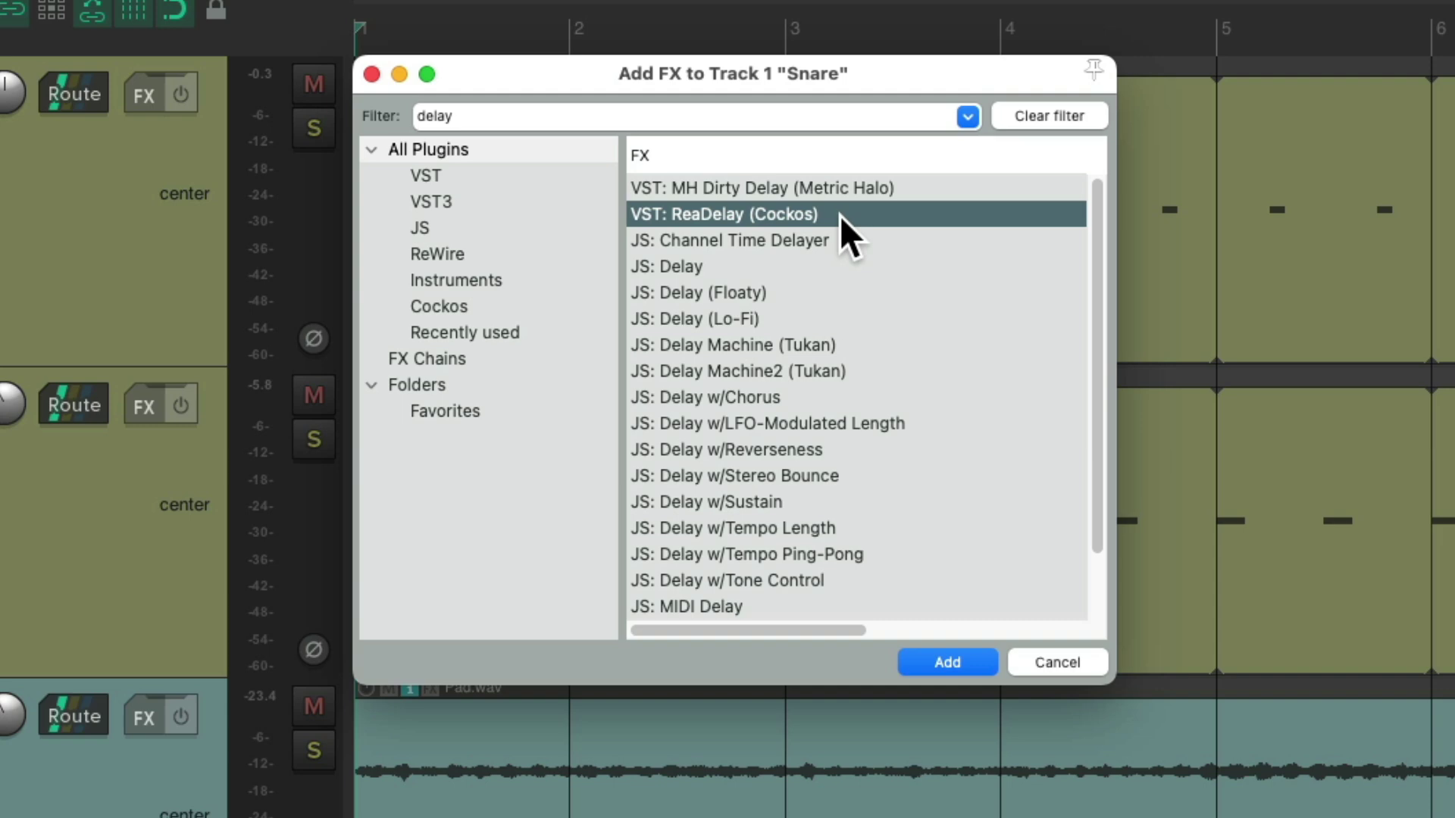
pyautogui.doubleClick(840, 215)
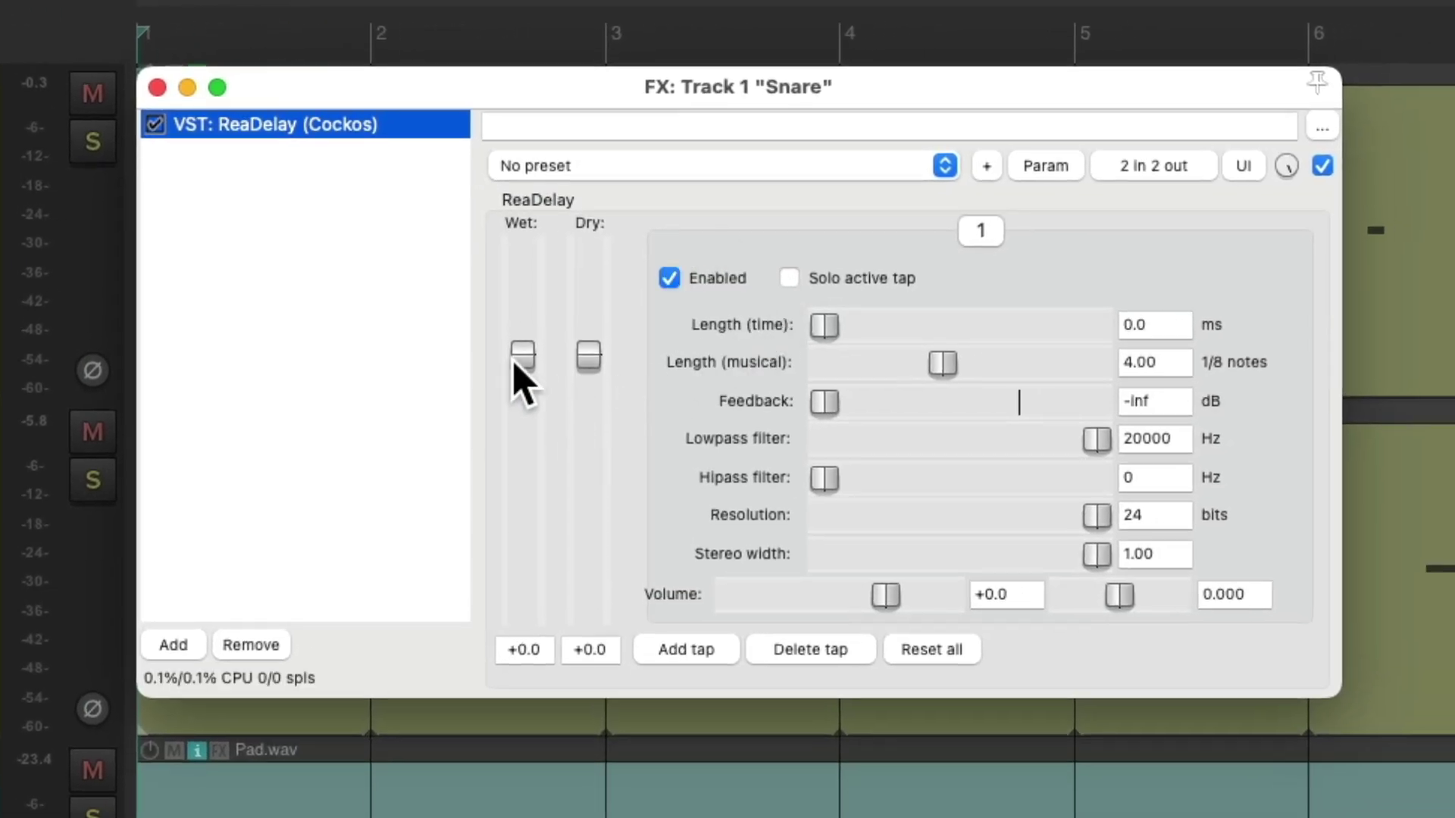
# Step: Set ReaDelay's wet level to about -10.4 dB and its musical length to .5
pyautogui.moveTo(515, 363); pyautogui.dragTo(515, 452)
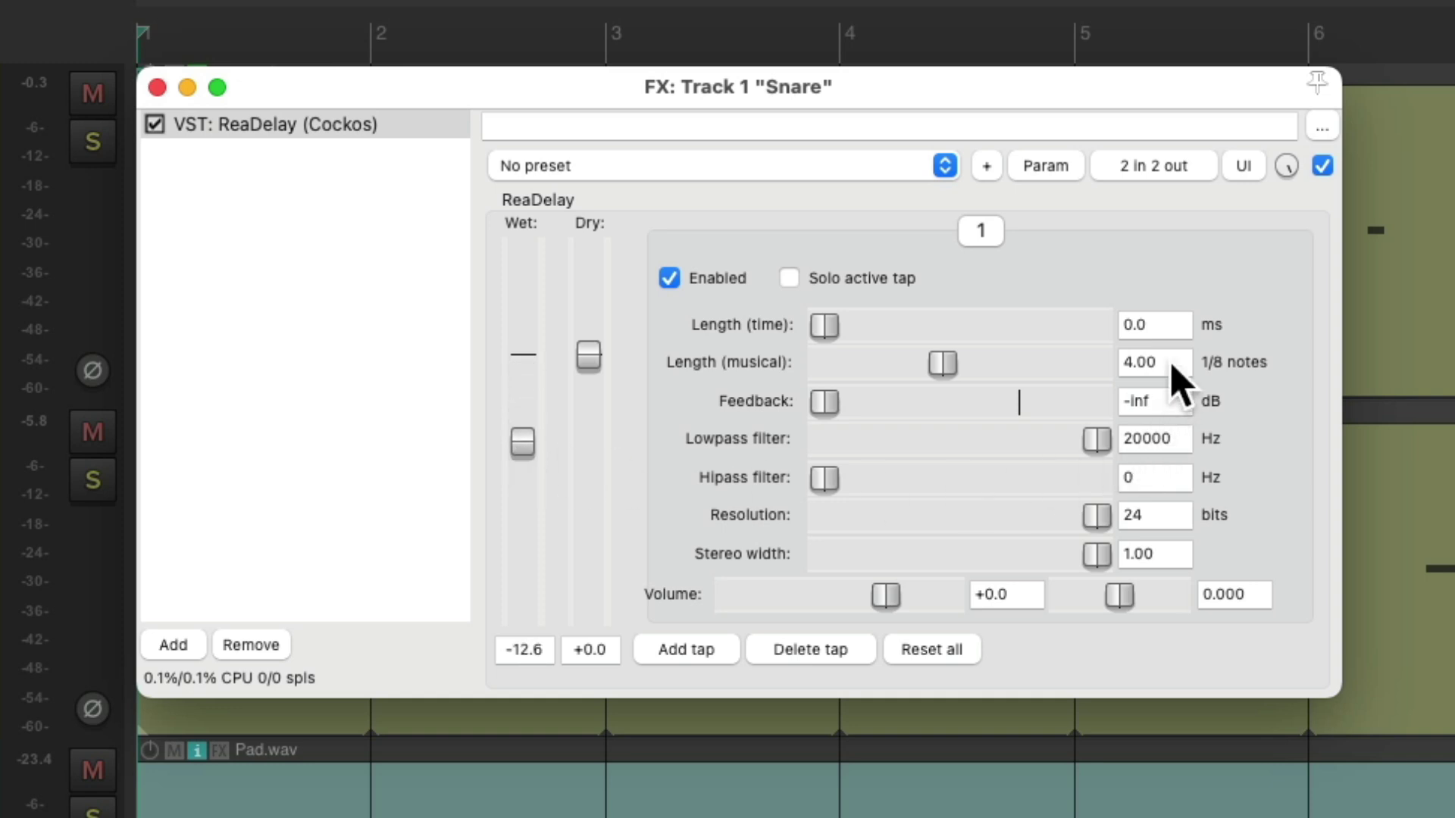
pyautogui.doubleClick(1140, 362)
pyautogui.write('.5')
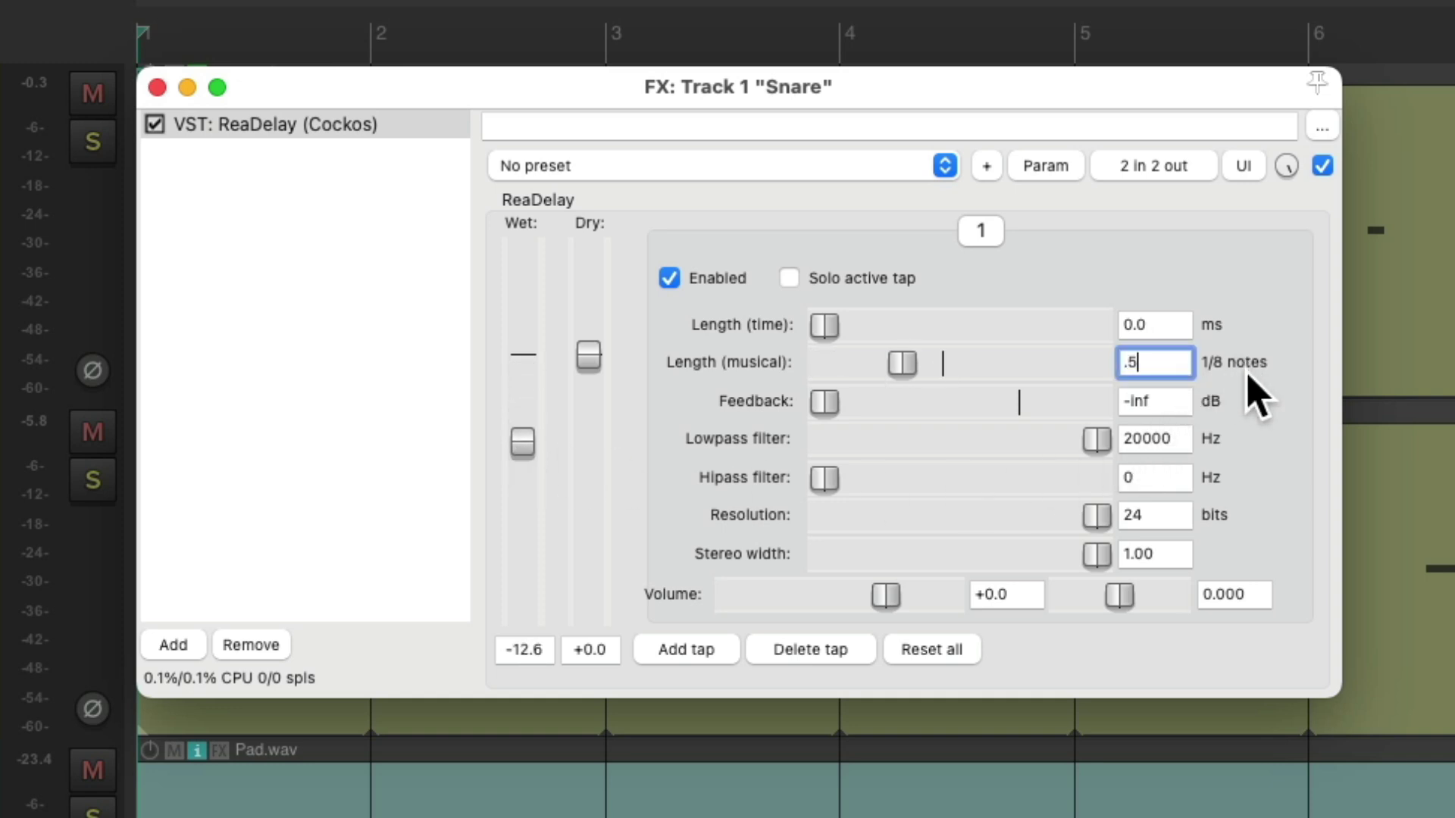
pyautogui.press('Return')
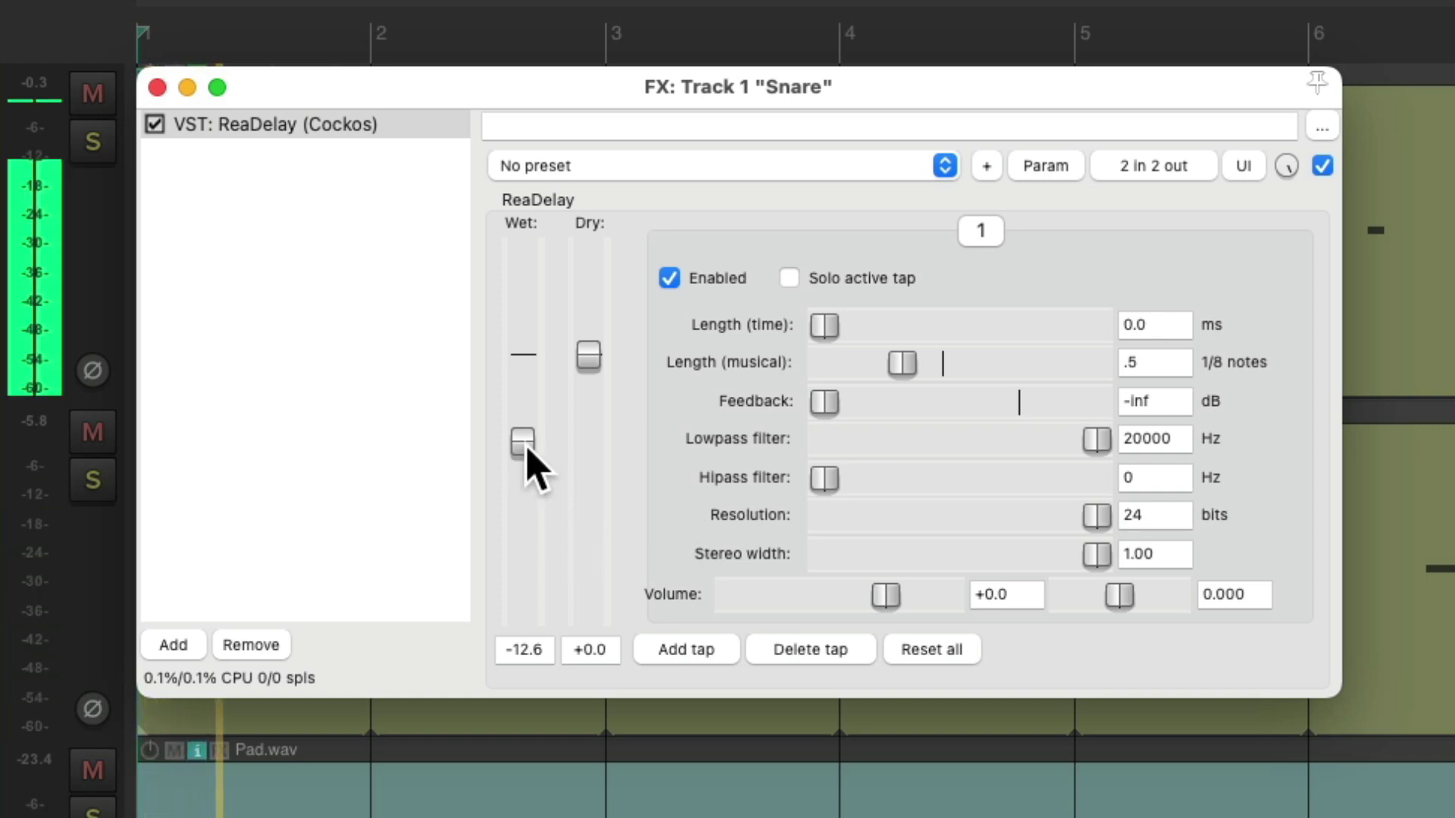
pyautogui.moveTo(527, 450); pyautogui.dragTo(545, 444)
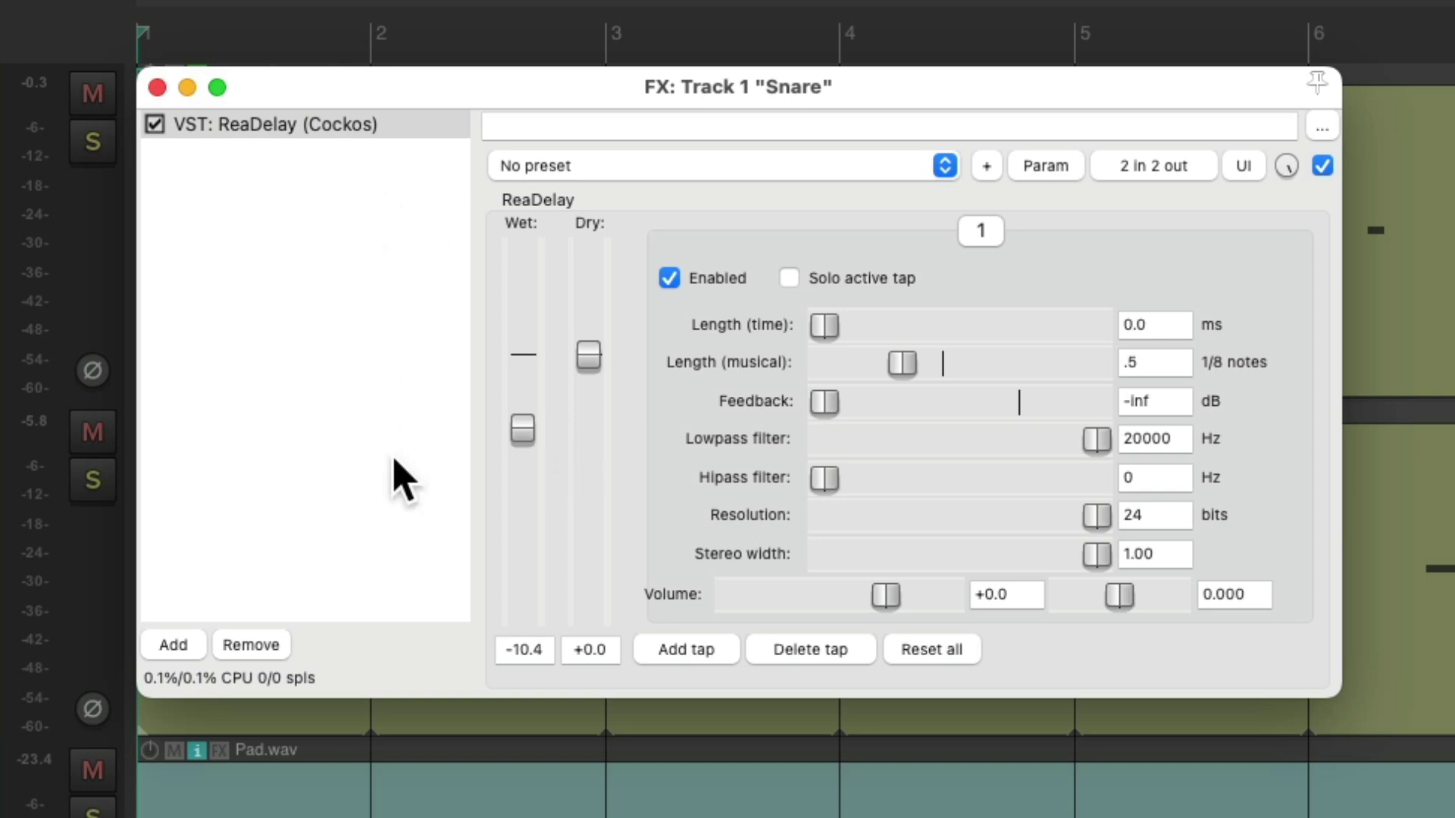
# Step: Remove ReaDelay from the Snare track and close its FX window
pyautogui.click(262, 646)
pyautogui.click(157, 87)
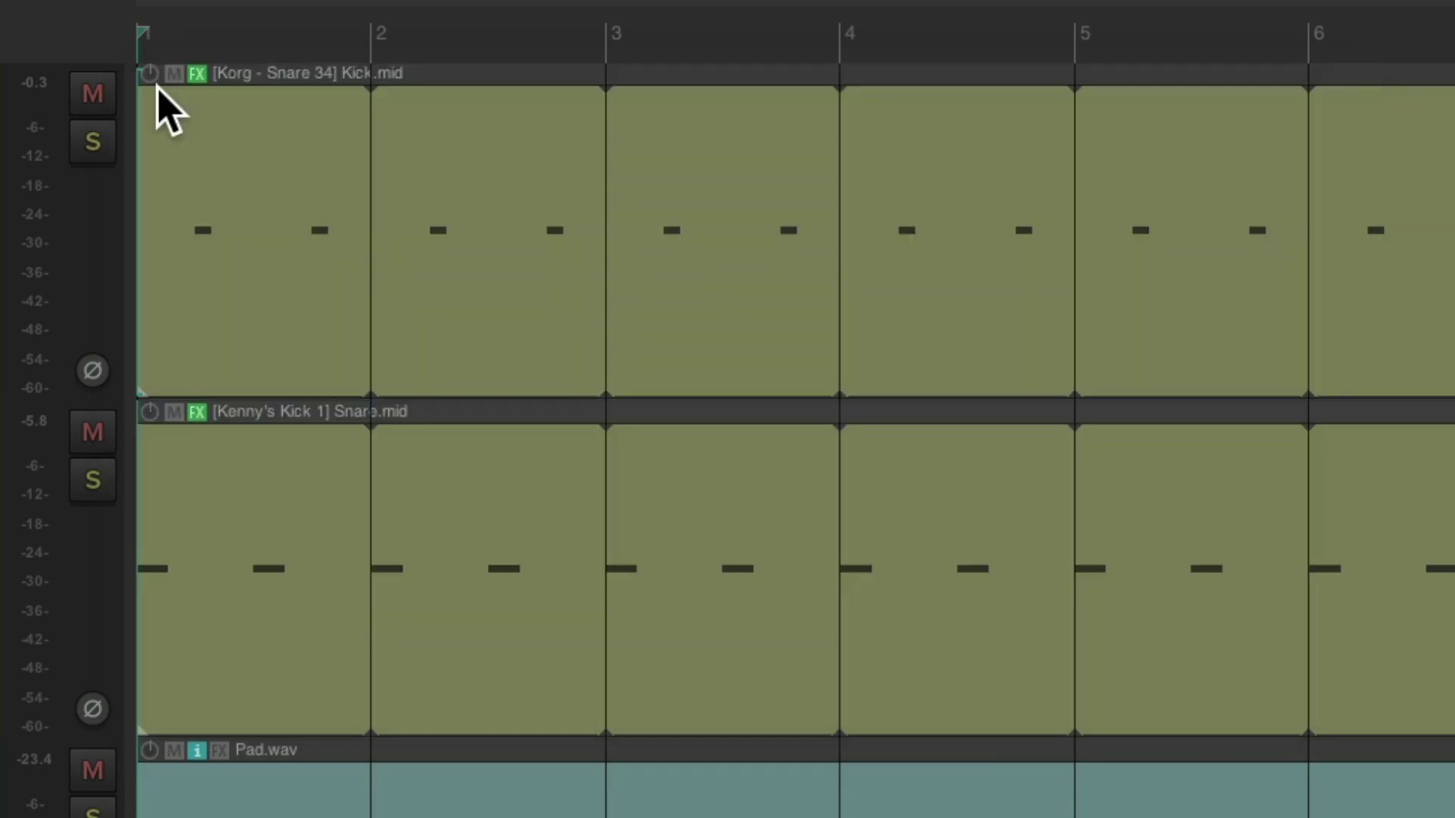
pyautogui.click(356, 198)
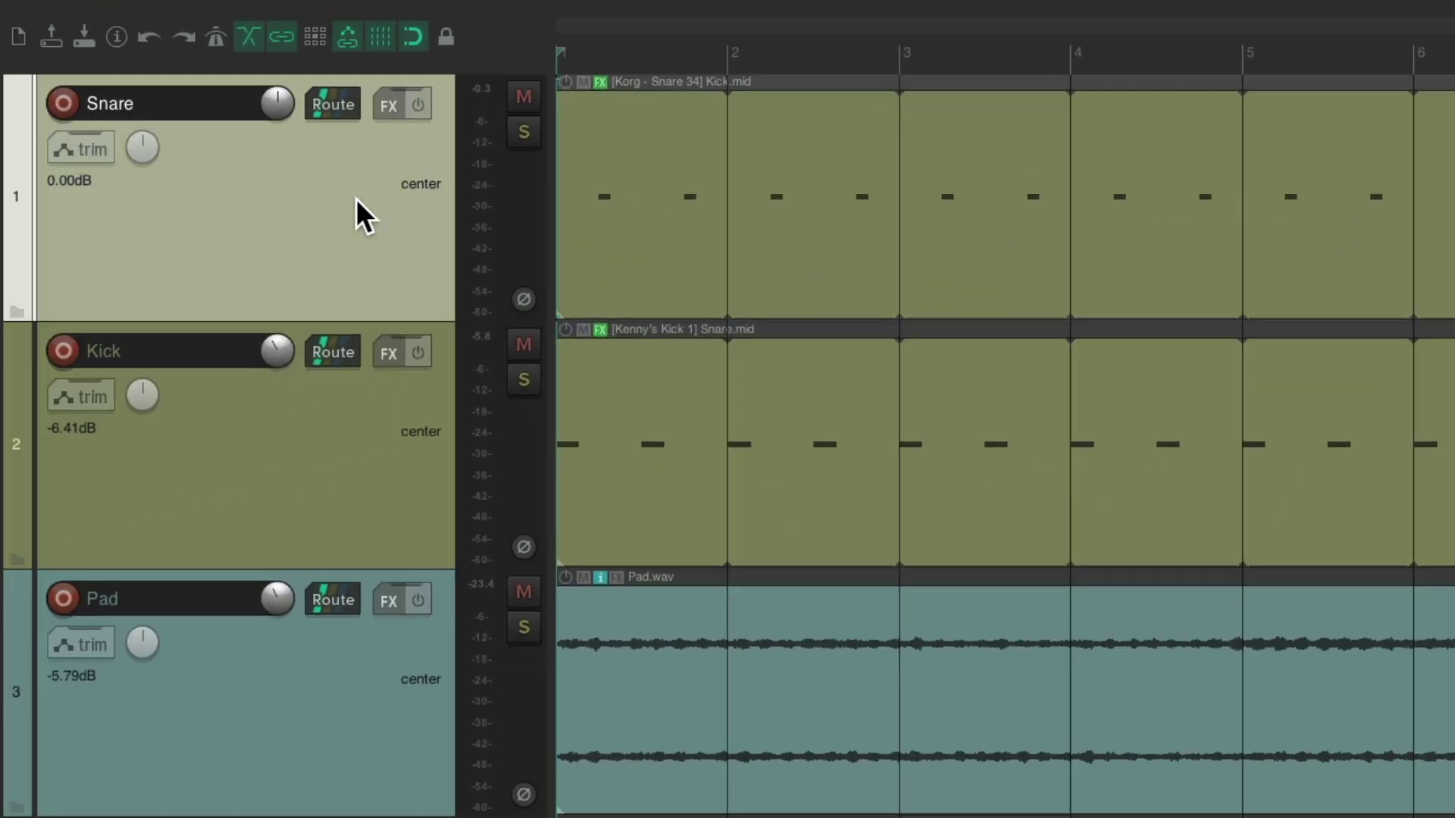
# Step: Insert a new track, move it to the top, and name it 'Filtered Delay'
pyautogui.hotkey('ctrl', 't')
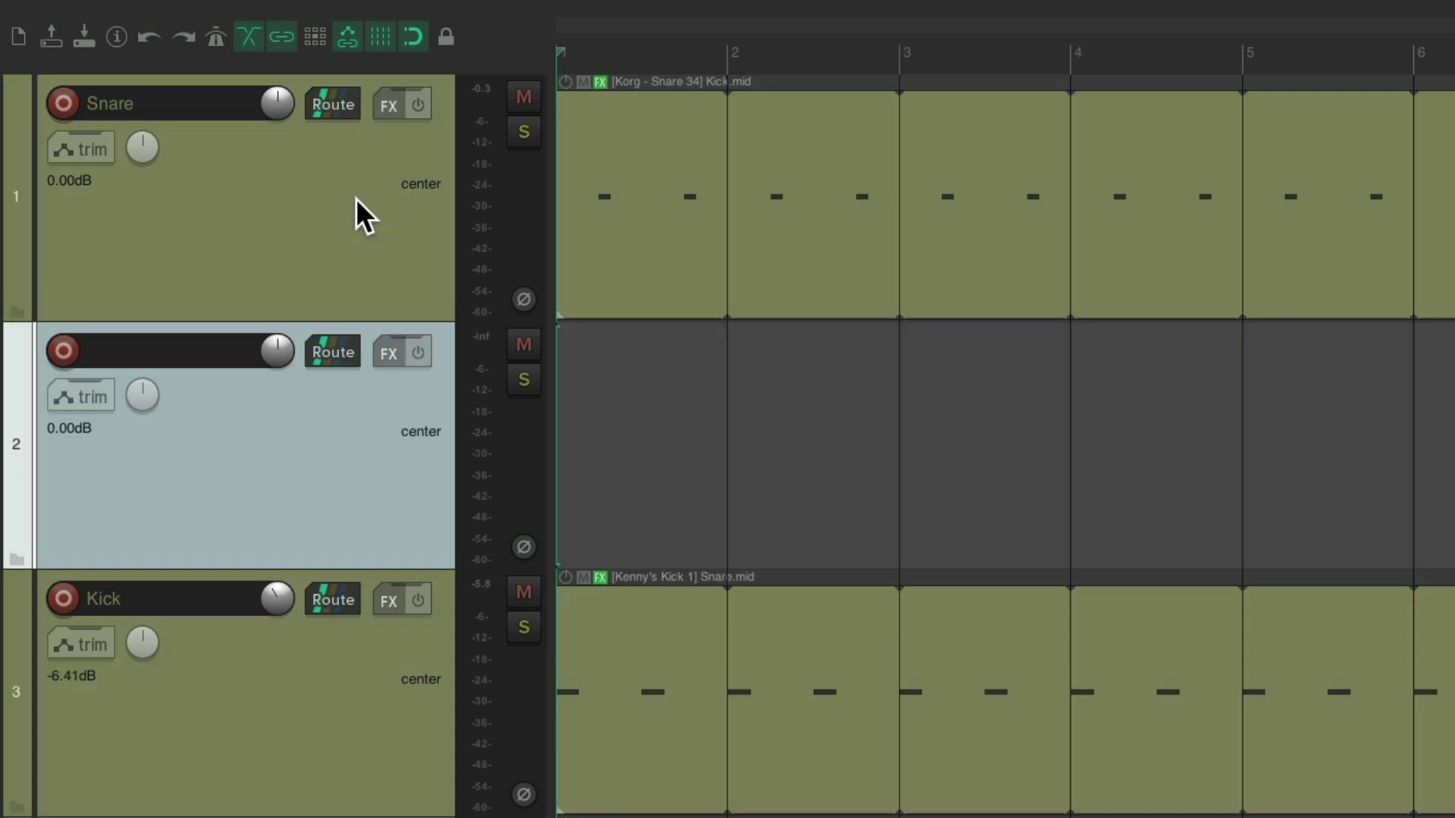
pyautogui.moveTo(300, 408); pyautogui.dragTo(343, 211)
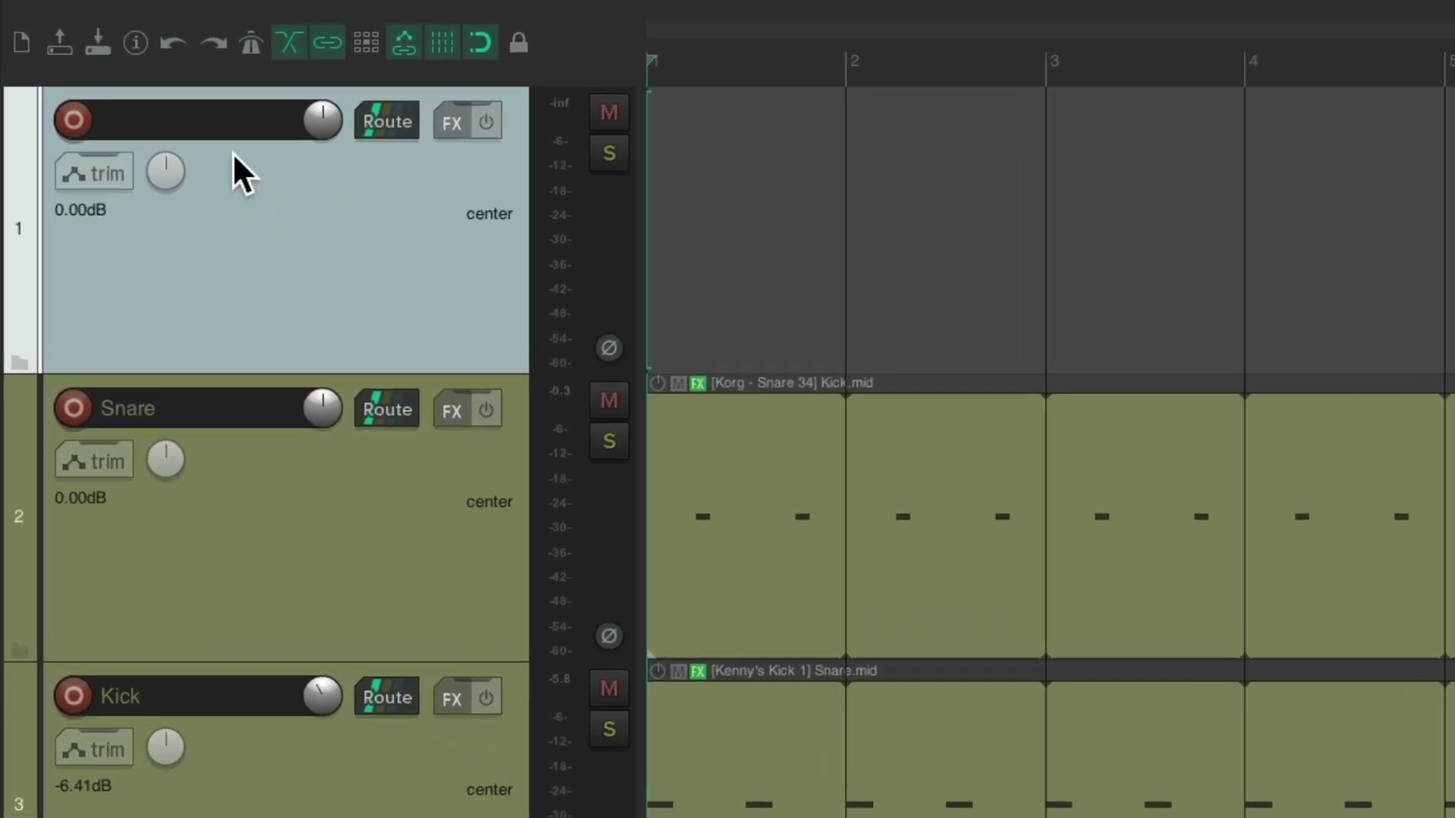
pyautogui.doubleClick(238, 121)
pyautogui.write('Filtered Delay')
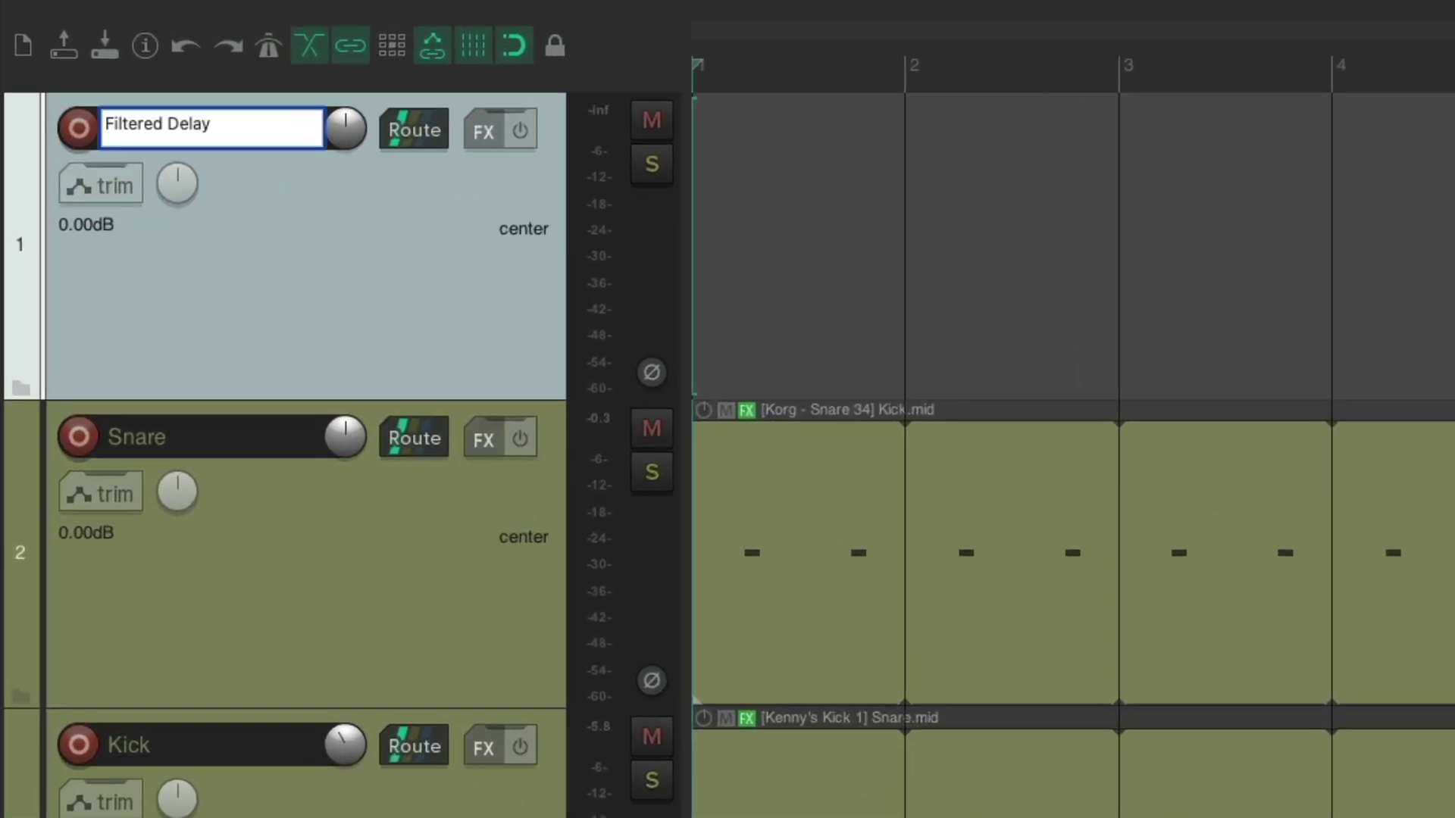
pyautogui.press('Return')
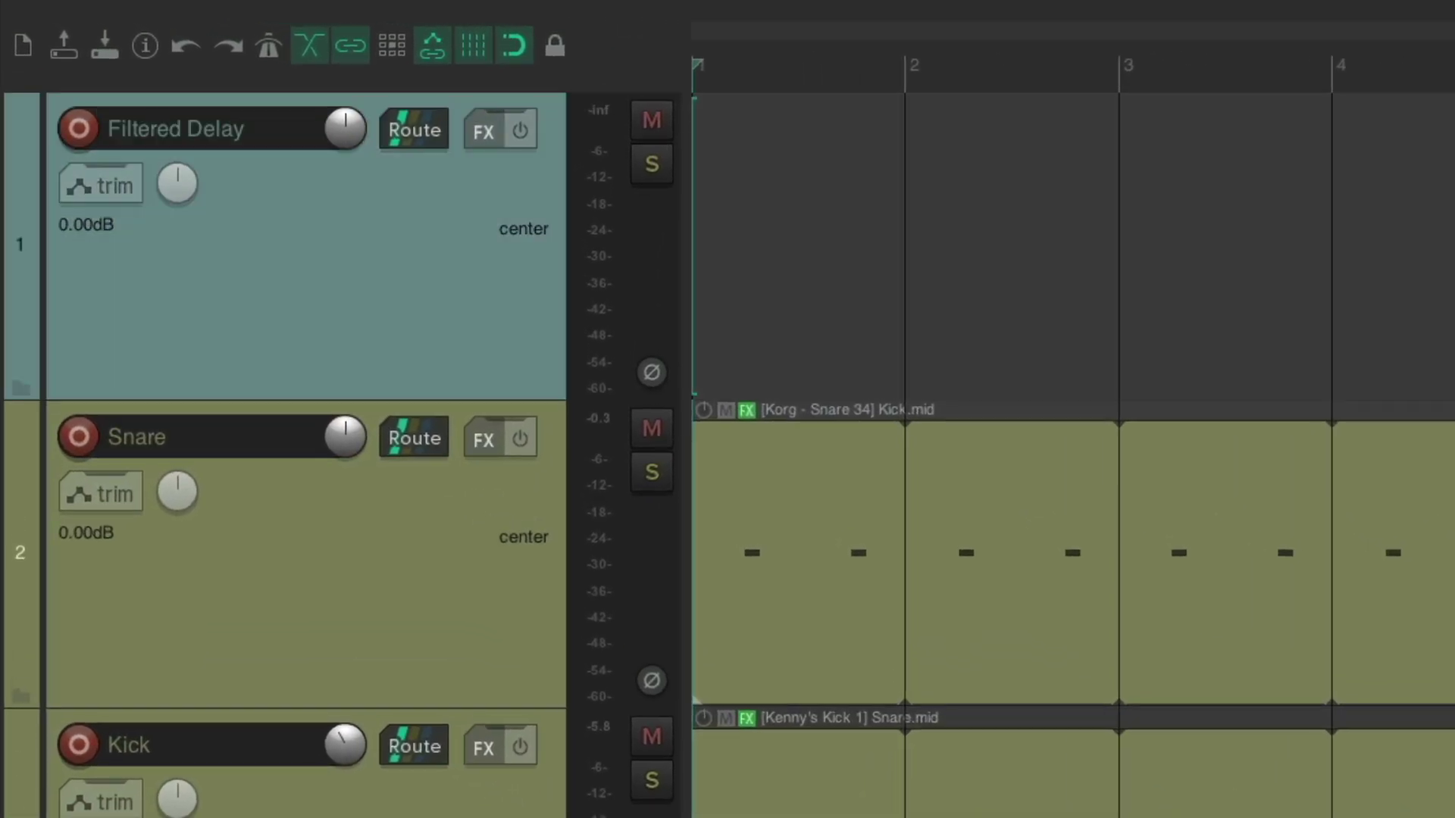
# Step: Add ReaDelay to Filtered Delay with dry at -inf and musical length .5
pyautogui.click(484, 130)
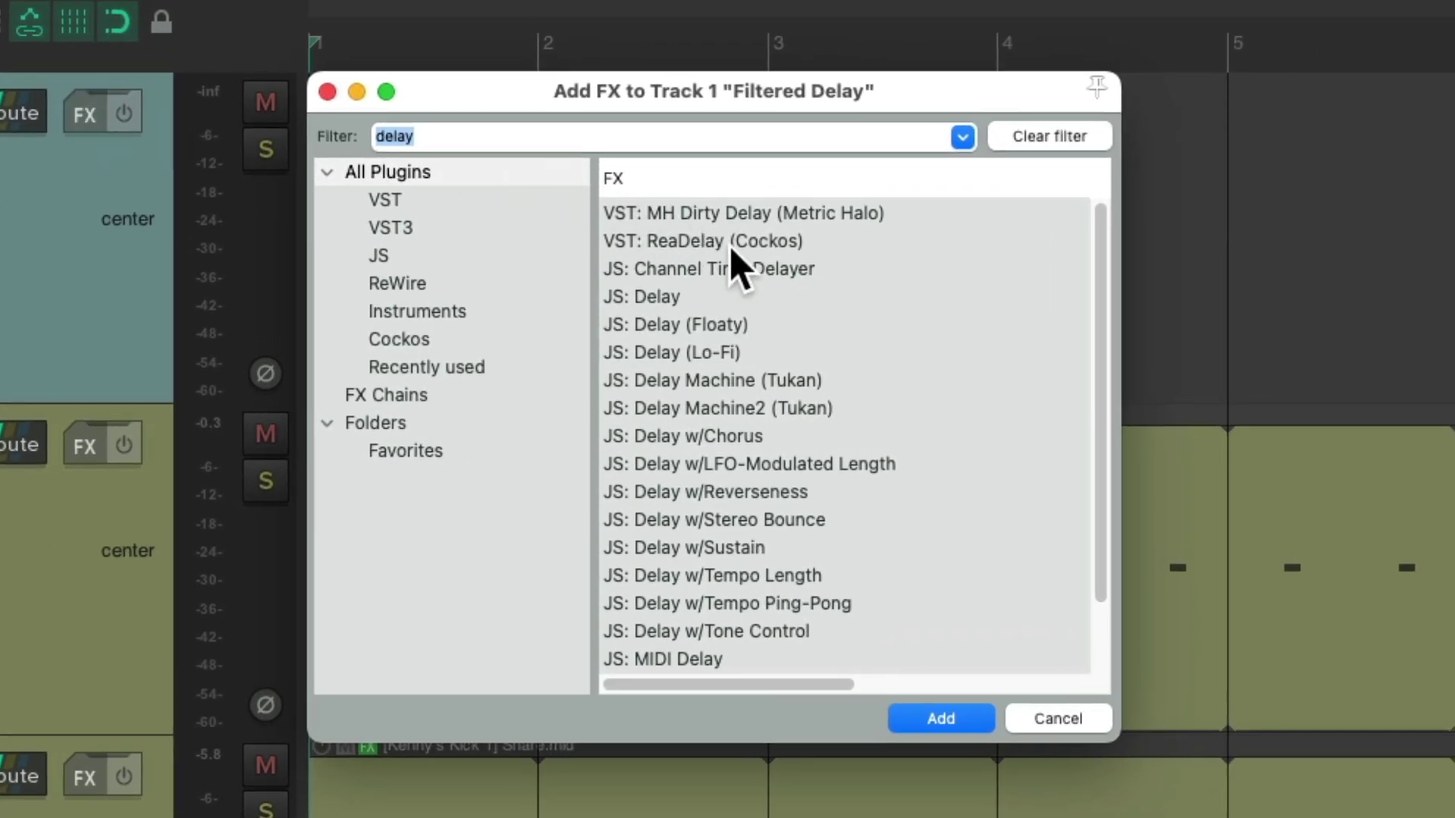
pyautogui.doubleClick(732, 247)
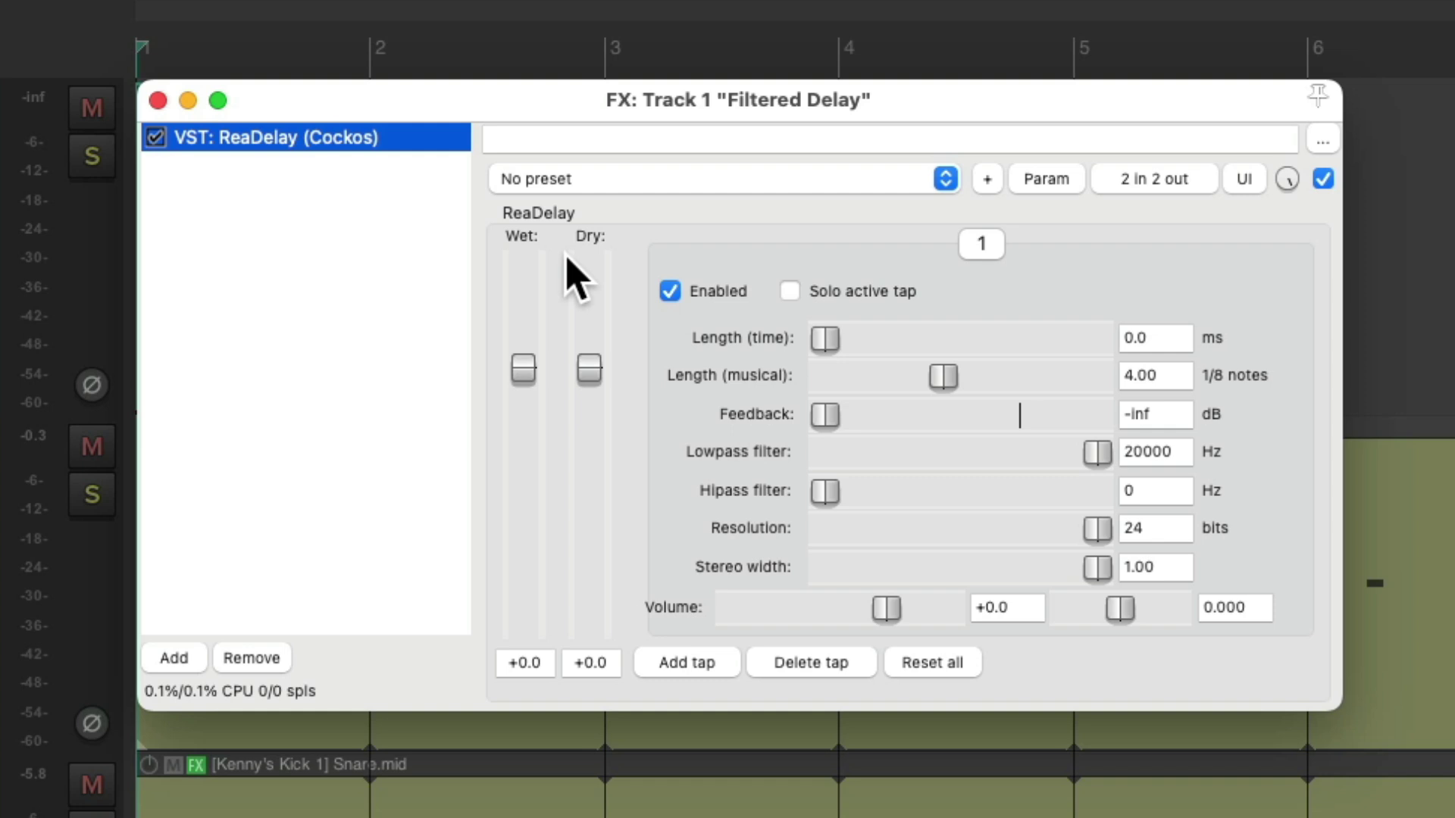
pyautogui.moveTo(594, 375); pyautogui.dragTo(580, 661)
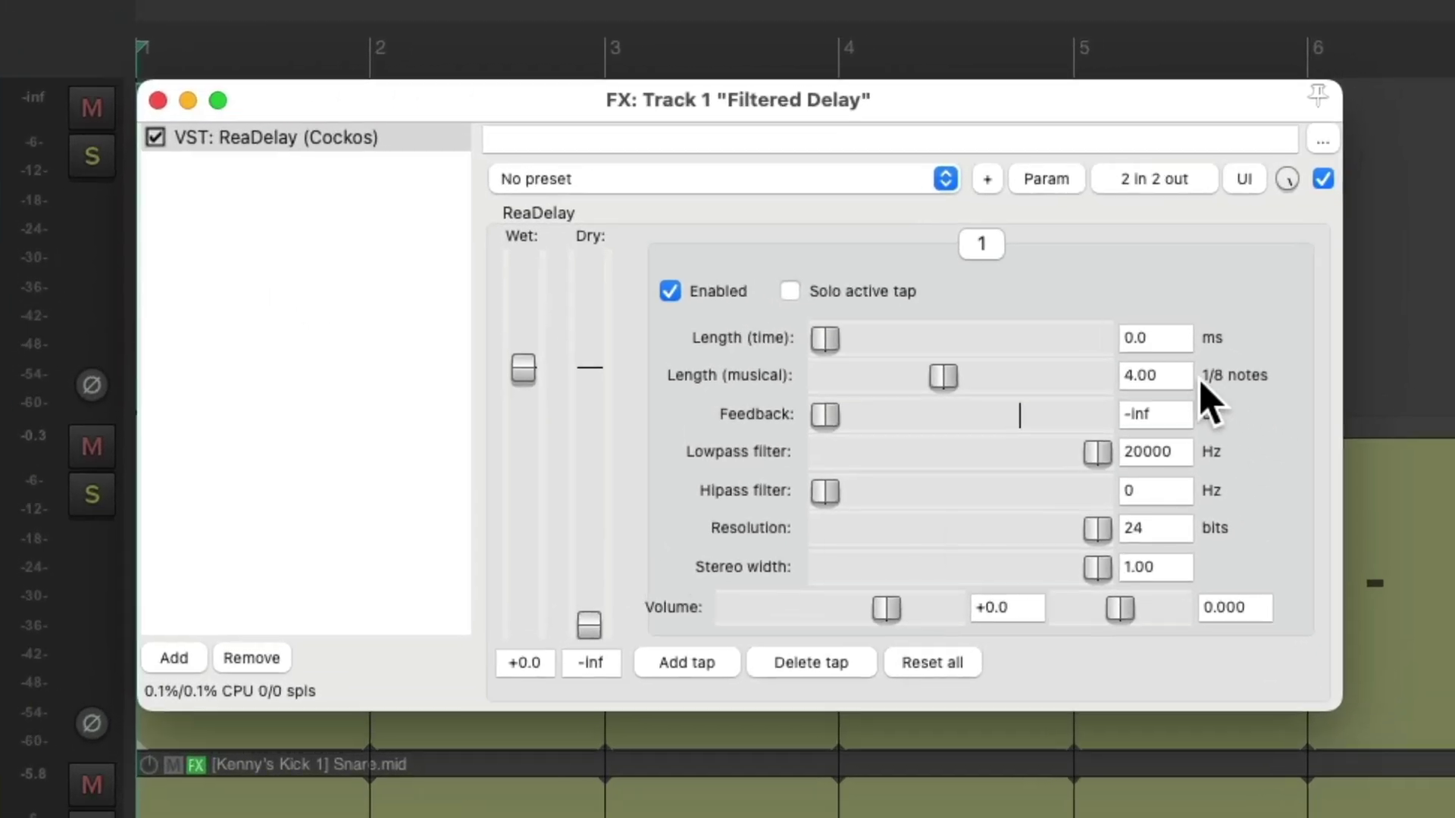
pyautogui.click(1319, 294)
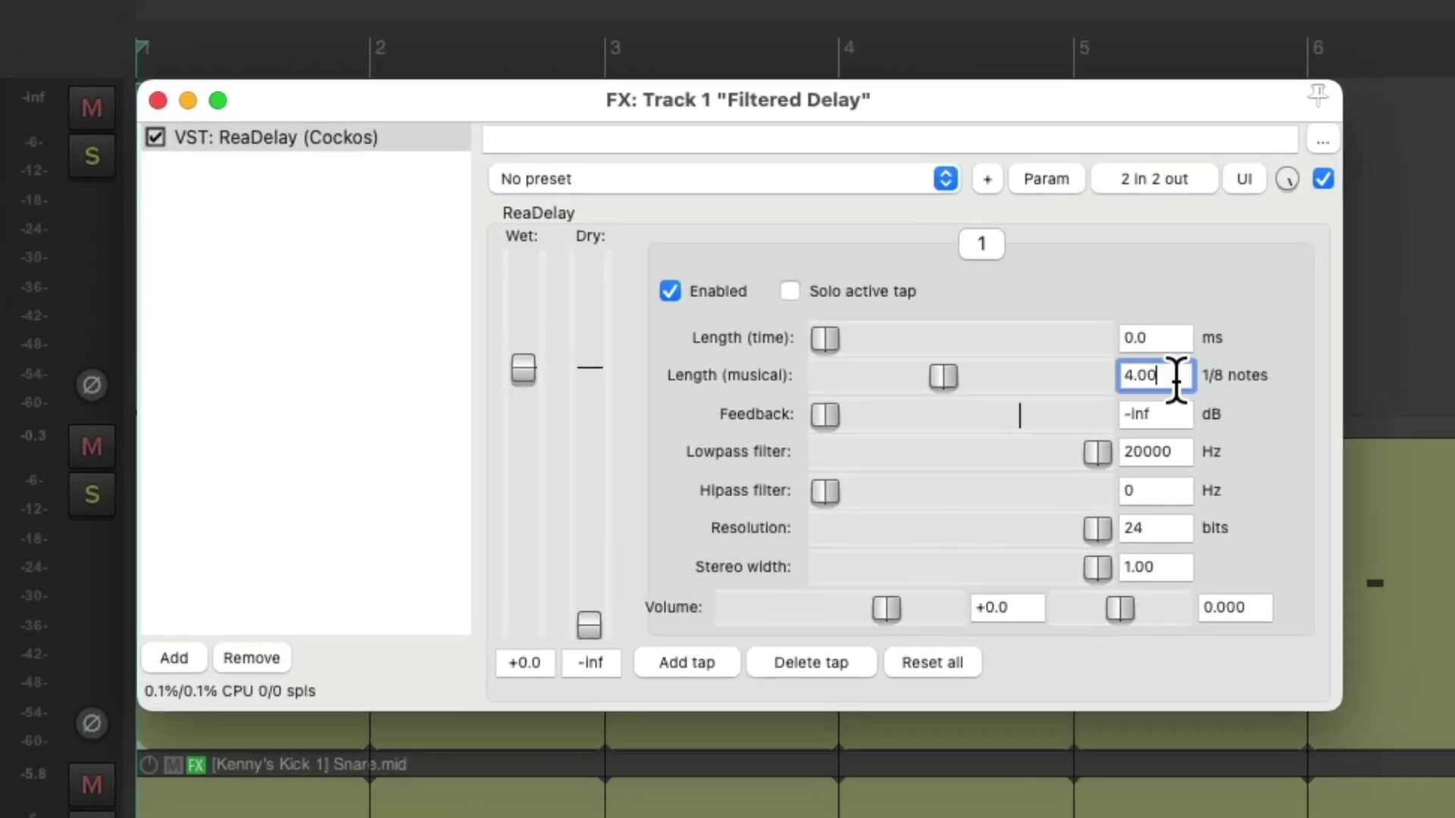
pyautogui.press('BackSpace')
pyautogui.press('BackSpace')
pyautogui.press('BackSpace')
pyautogui.press('BackSpace')
pyautogui.write('.5')
pyautogui.press('Return')
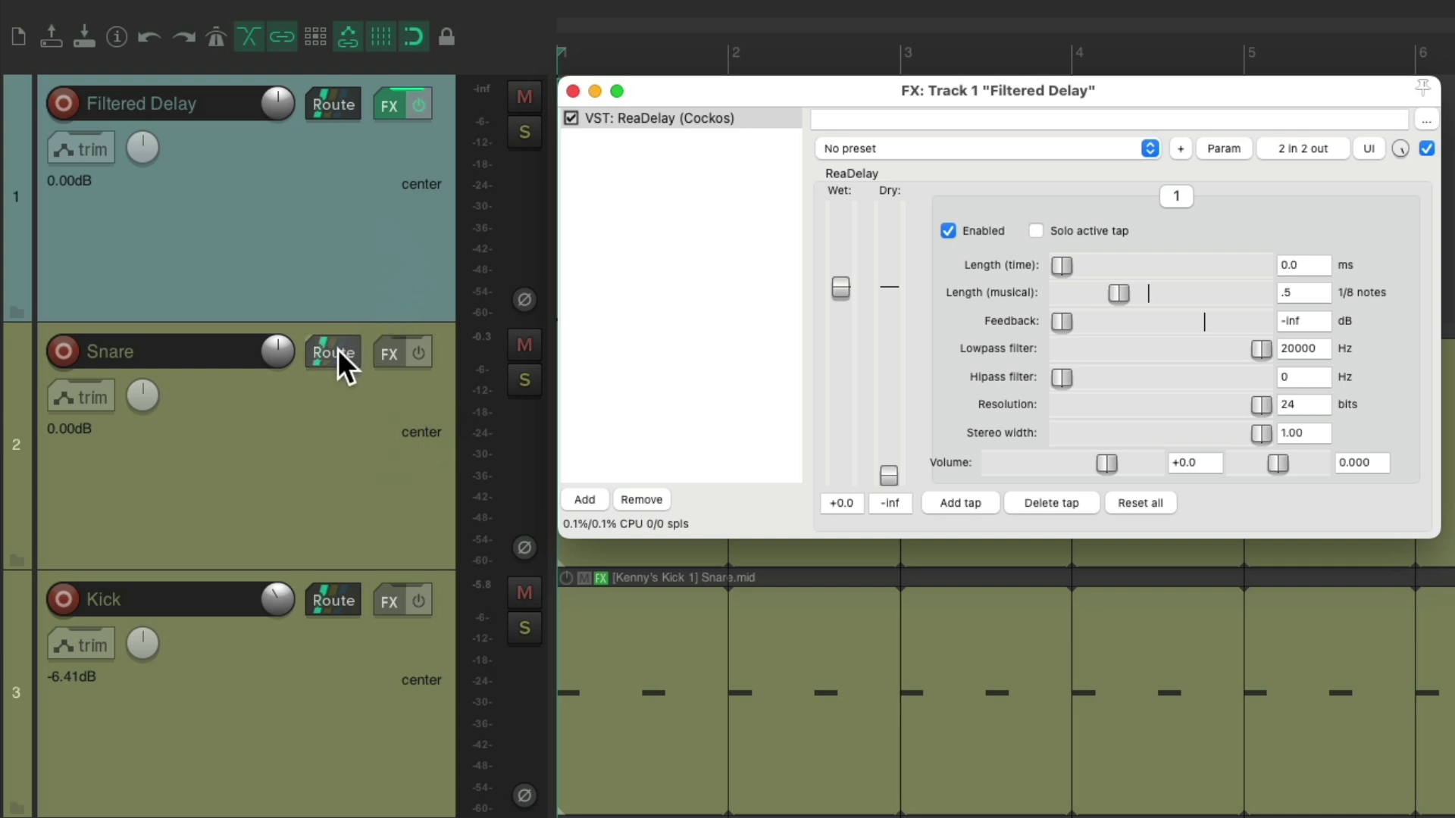
# Step: Create a Snare send to Filtered Delay and raise its level to -9.47 dB
pyautogui.moveTo(338, 348); pyautogui.dragTo(325, 167)
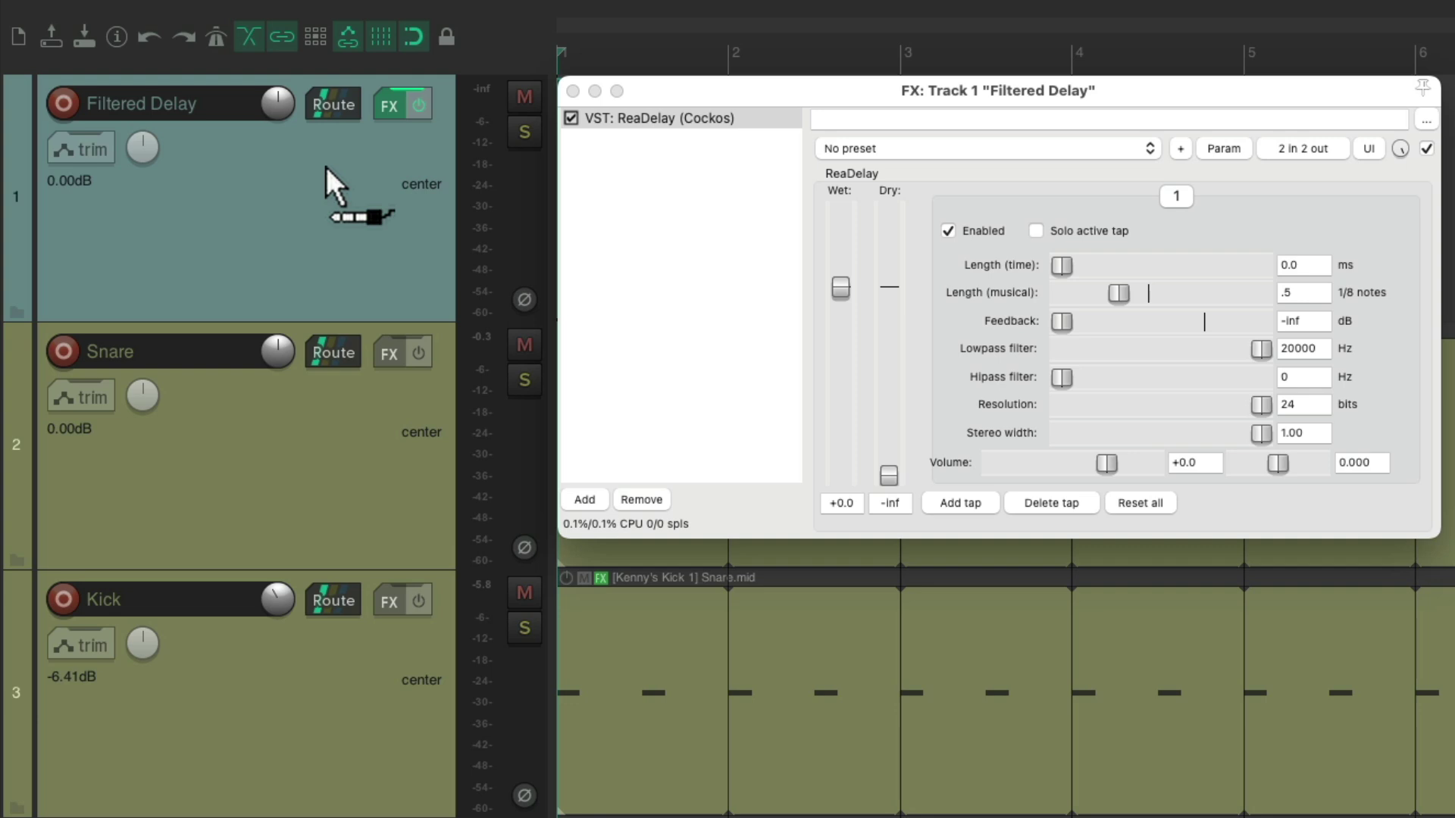
pyautogui.moveTo(326, 167); pyautogui.dragTo(324, 170)
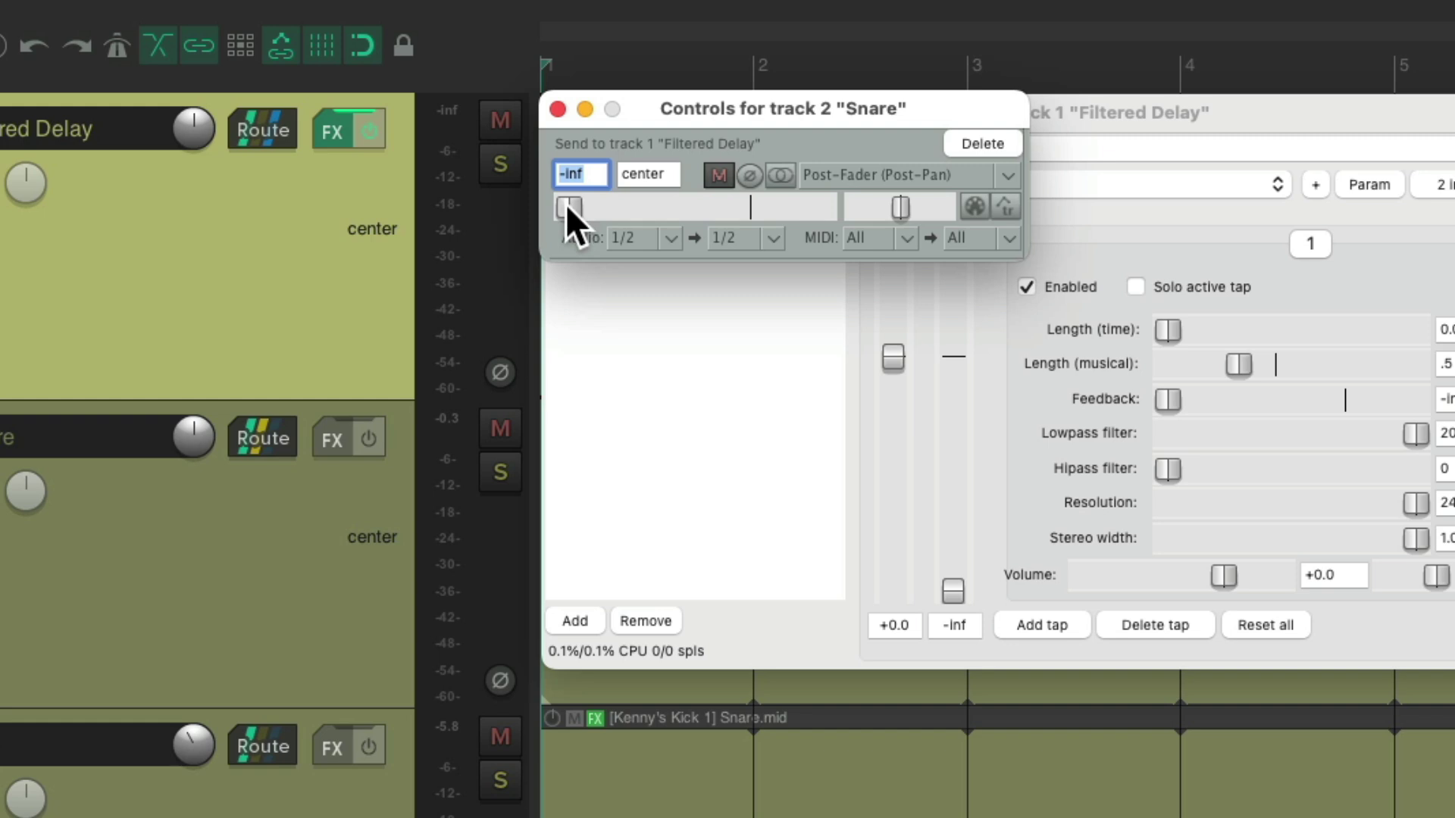
pyautogui.moveTo(565, 203); pyautogui.dragTo(698, 209)
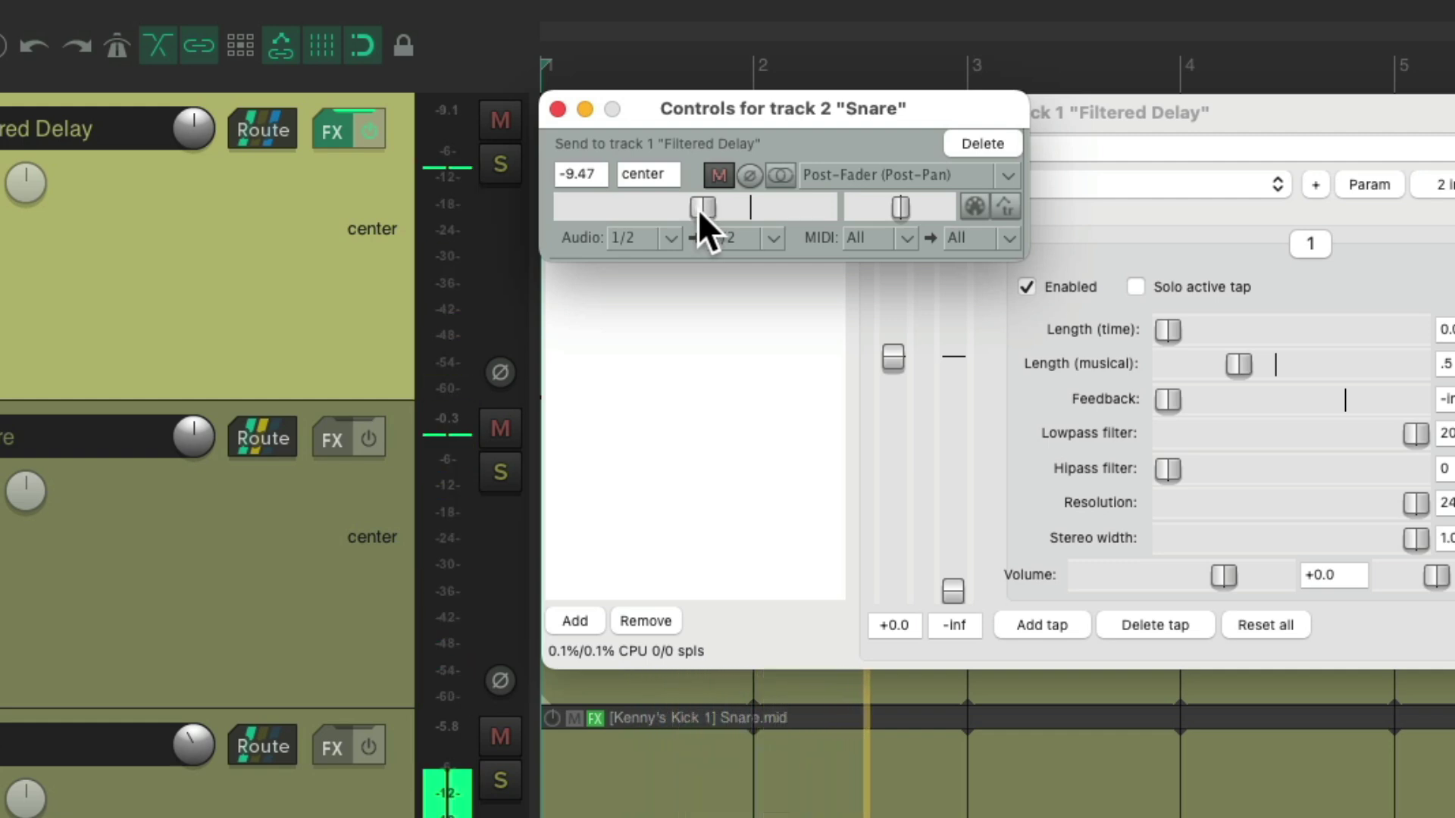
pyautogui.press('space')
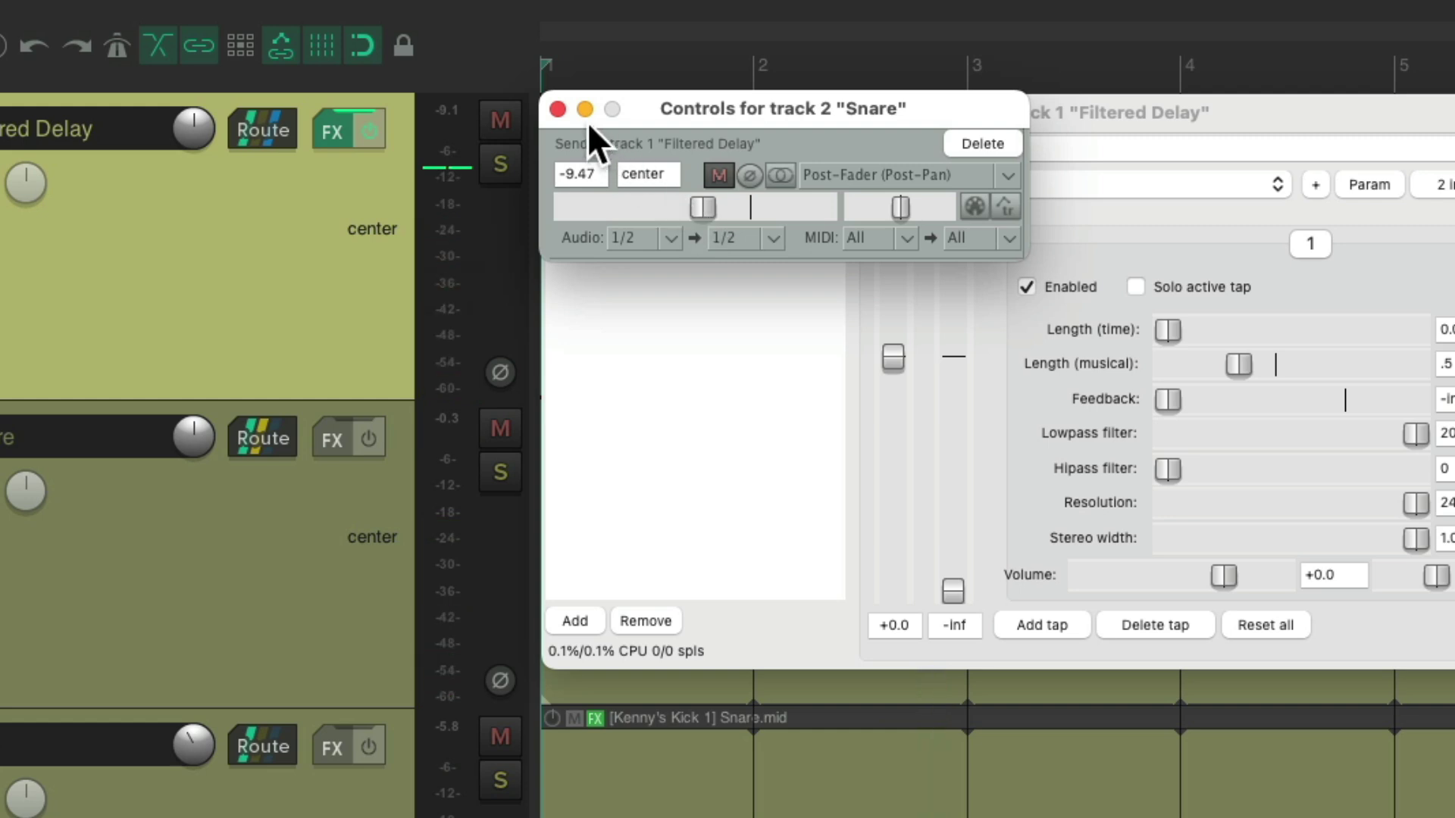
# Step: Adjust ReaDelay's feedback while listening, and pan the first tap fully left
pyautogui.click(556, 110)
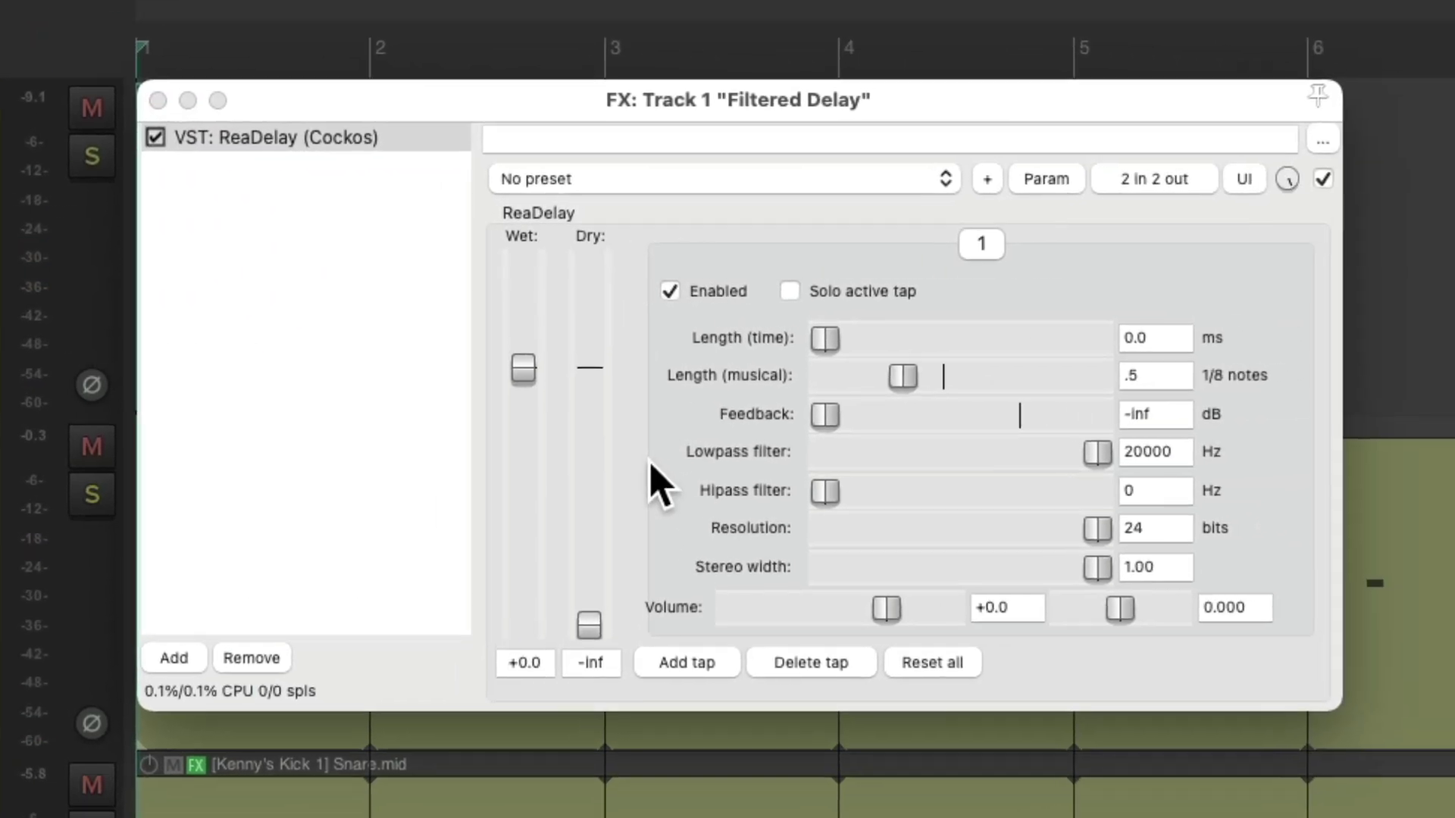
pyautogui.moveTo(826, 423); pyautogui.dragTo(977, 422)
pyautogui.press('space')
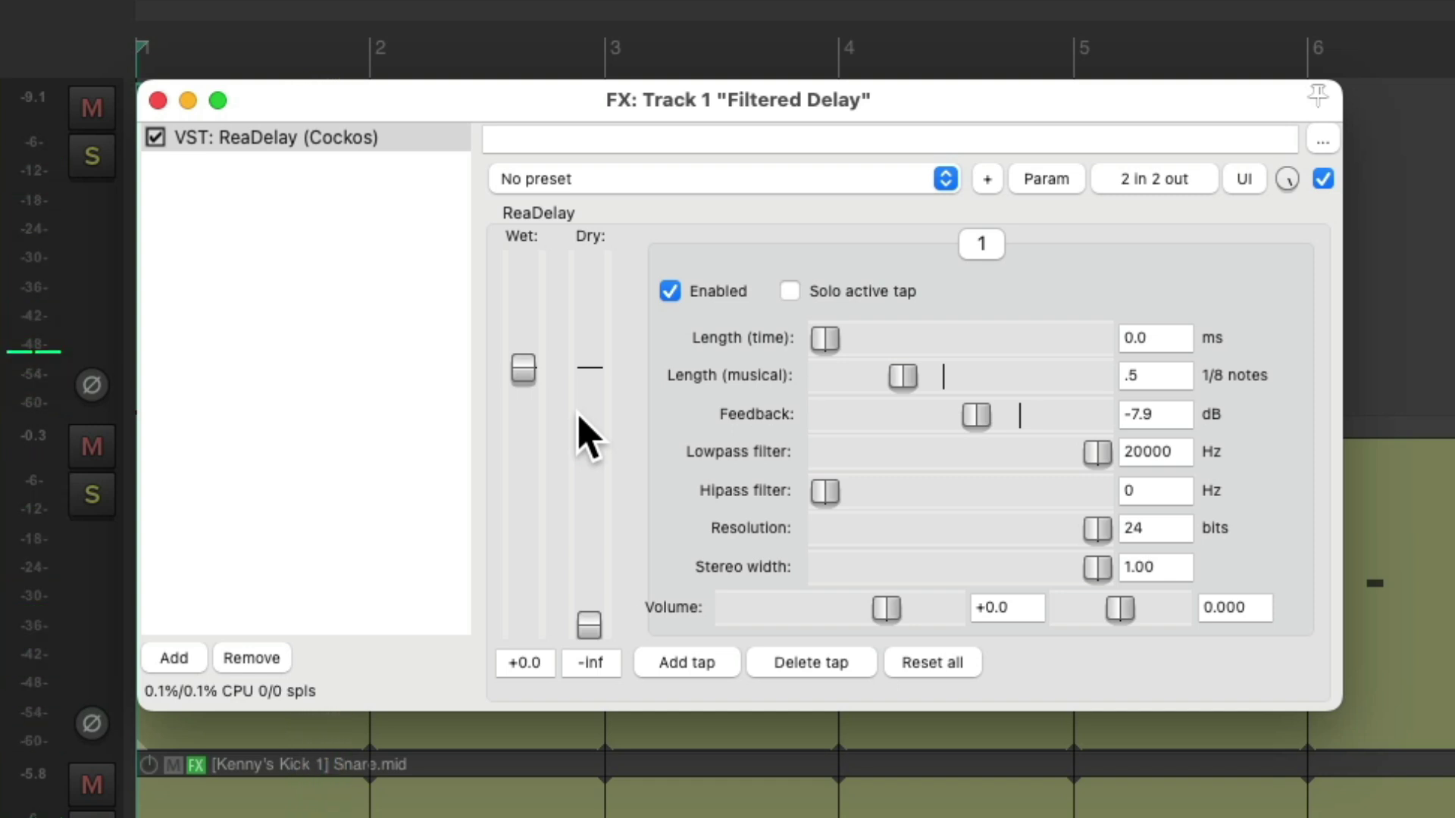
pyautogui.moveTo(974, 418); pyautogui.dragTo(755, 429)
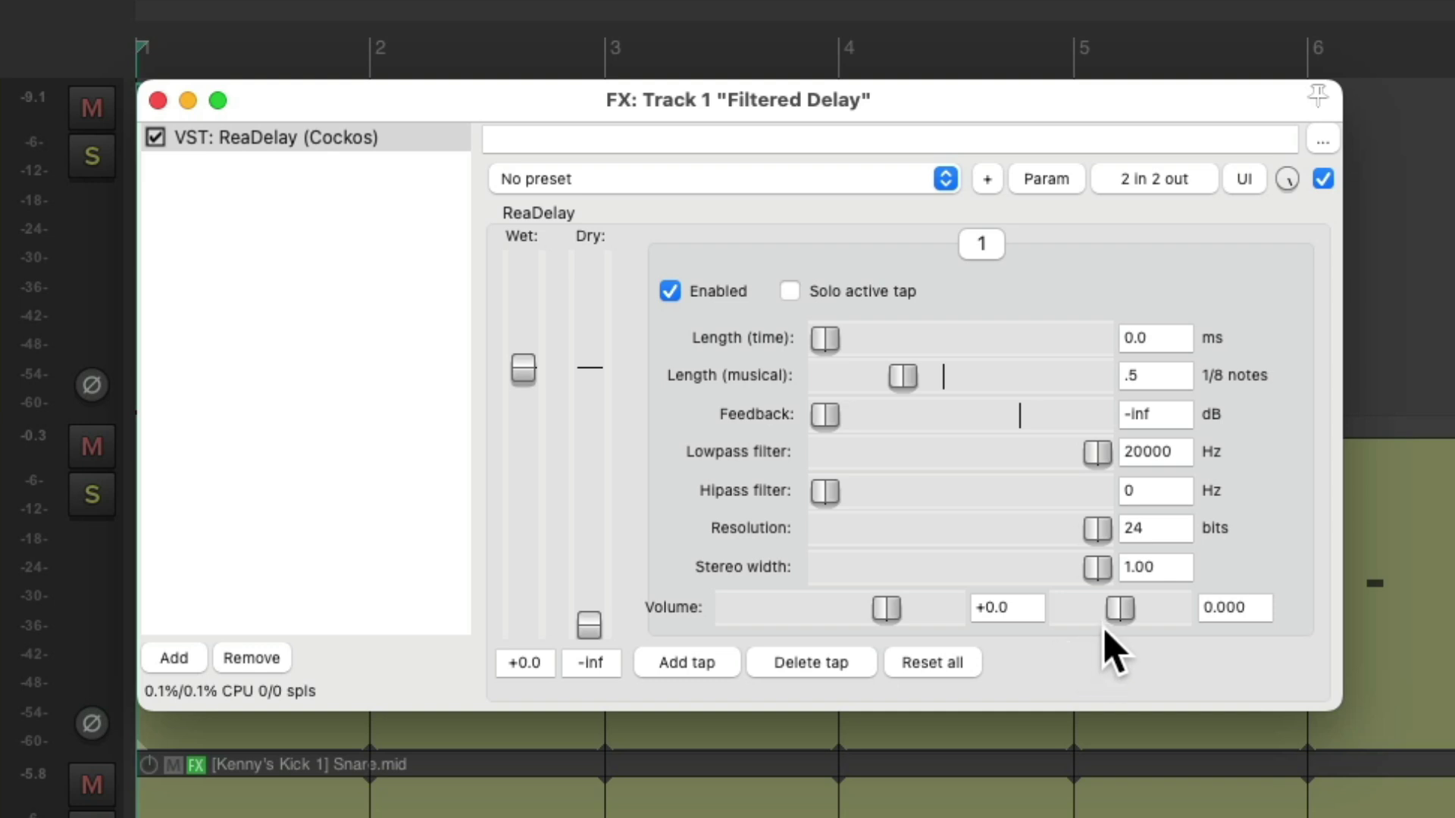
pyautogui.moveTo(1117, 610); pyautogui.dragTo(1016, 640)
pyautogui.press('space')
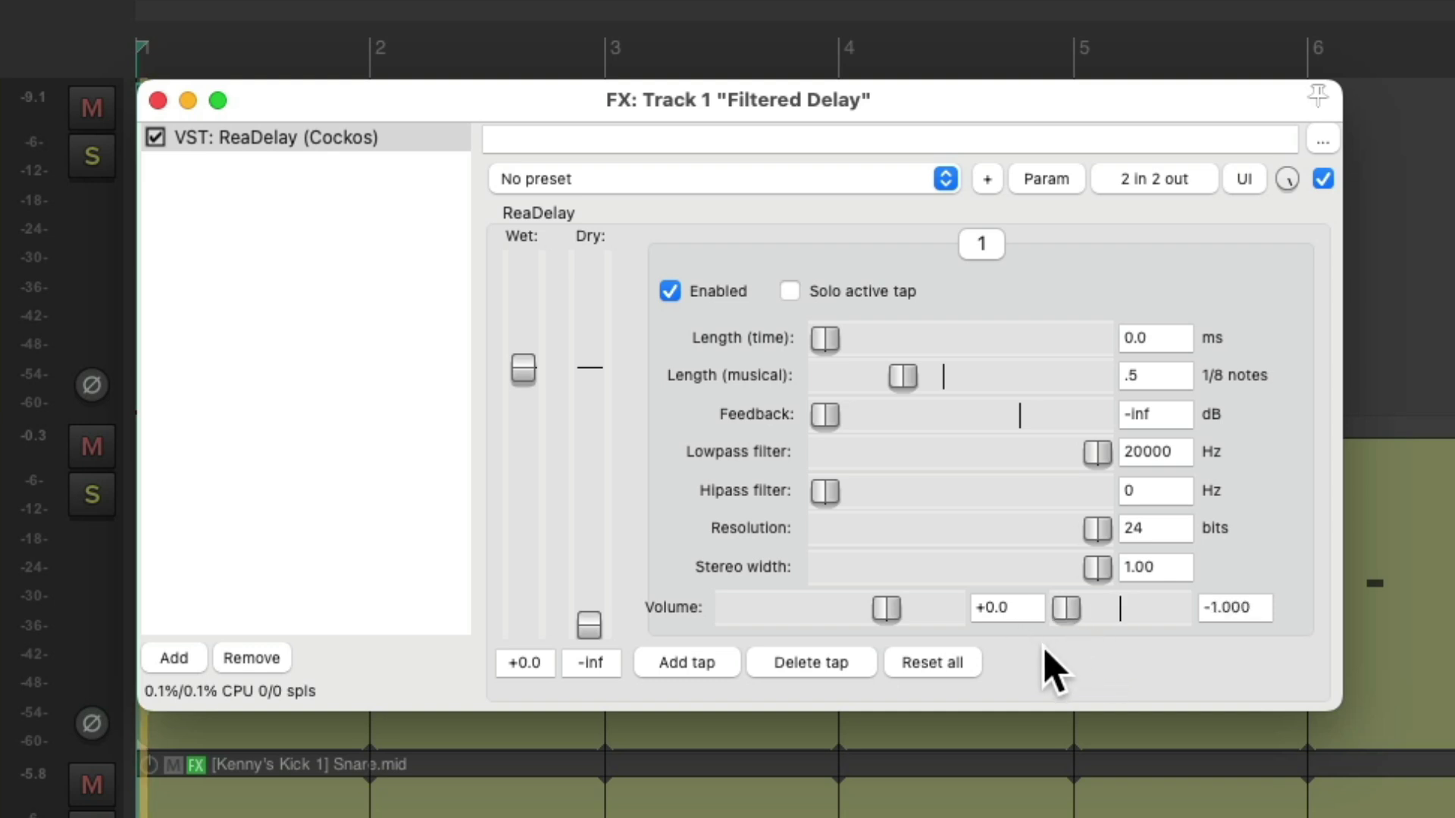
pyautogui.press('space')
# Step: Add a second tap panned fully right with musical length 1, then play it back
pyautogui.click(704, 663)
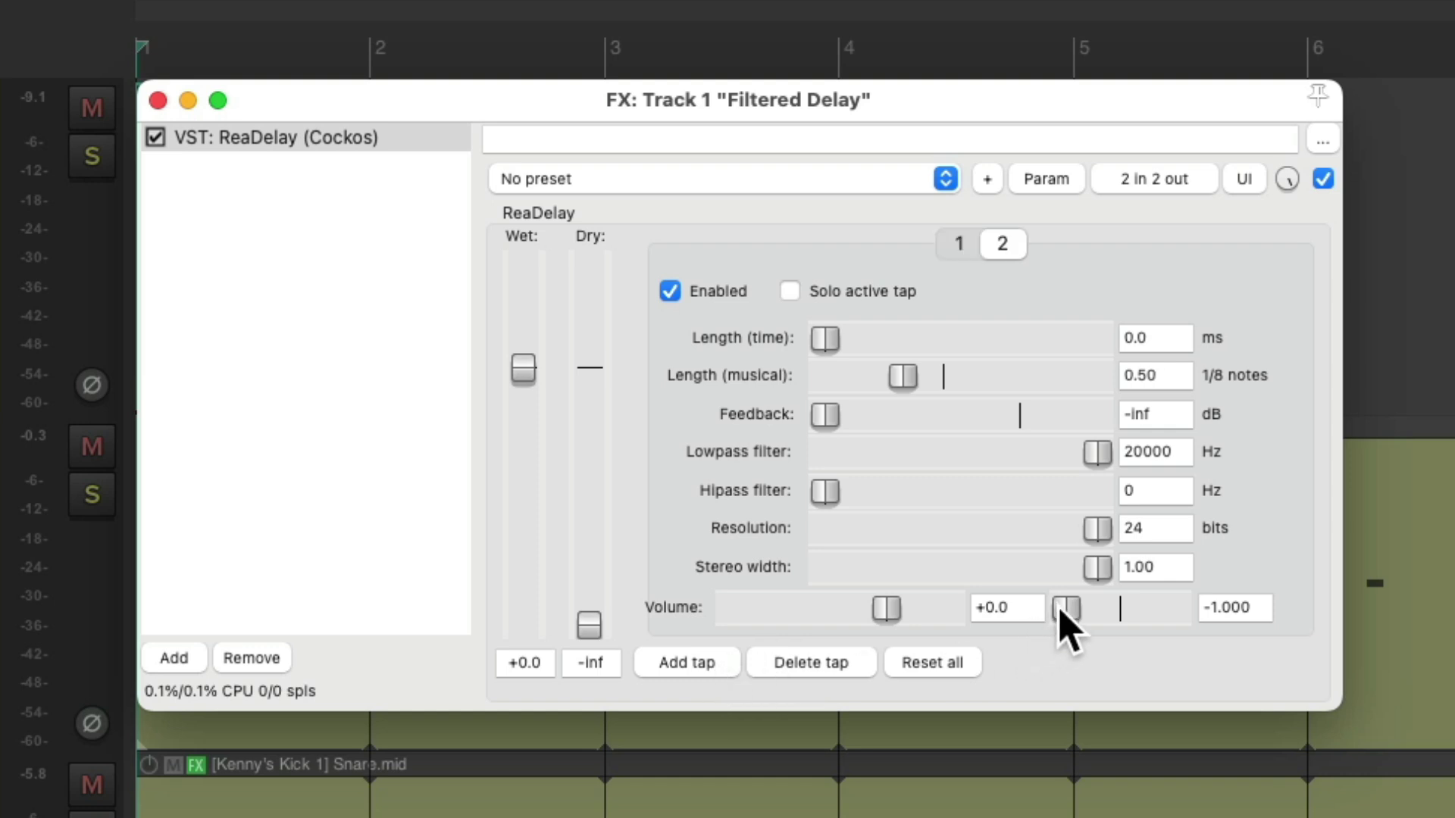
pyautogui.moveTo(1066, 610); pyautogui.dragTo(1243, 643)
pyautogui.click(1177, 381)
pyautogui.doubleClick(1176, 377)
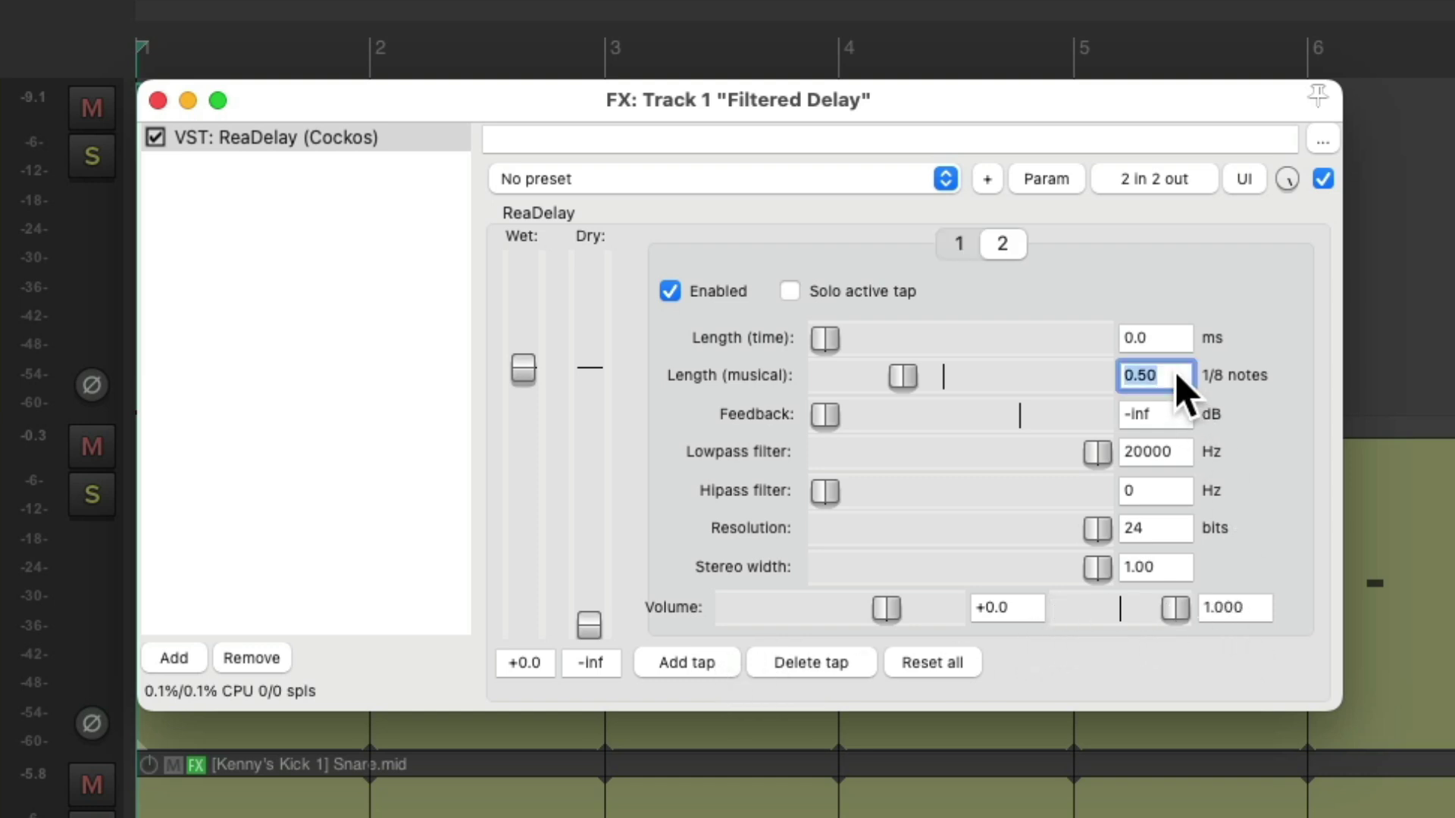
pyautogui.write('1')
pyautogui.press('Return')
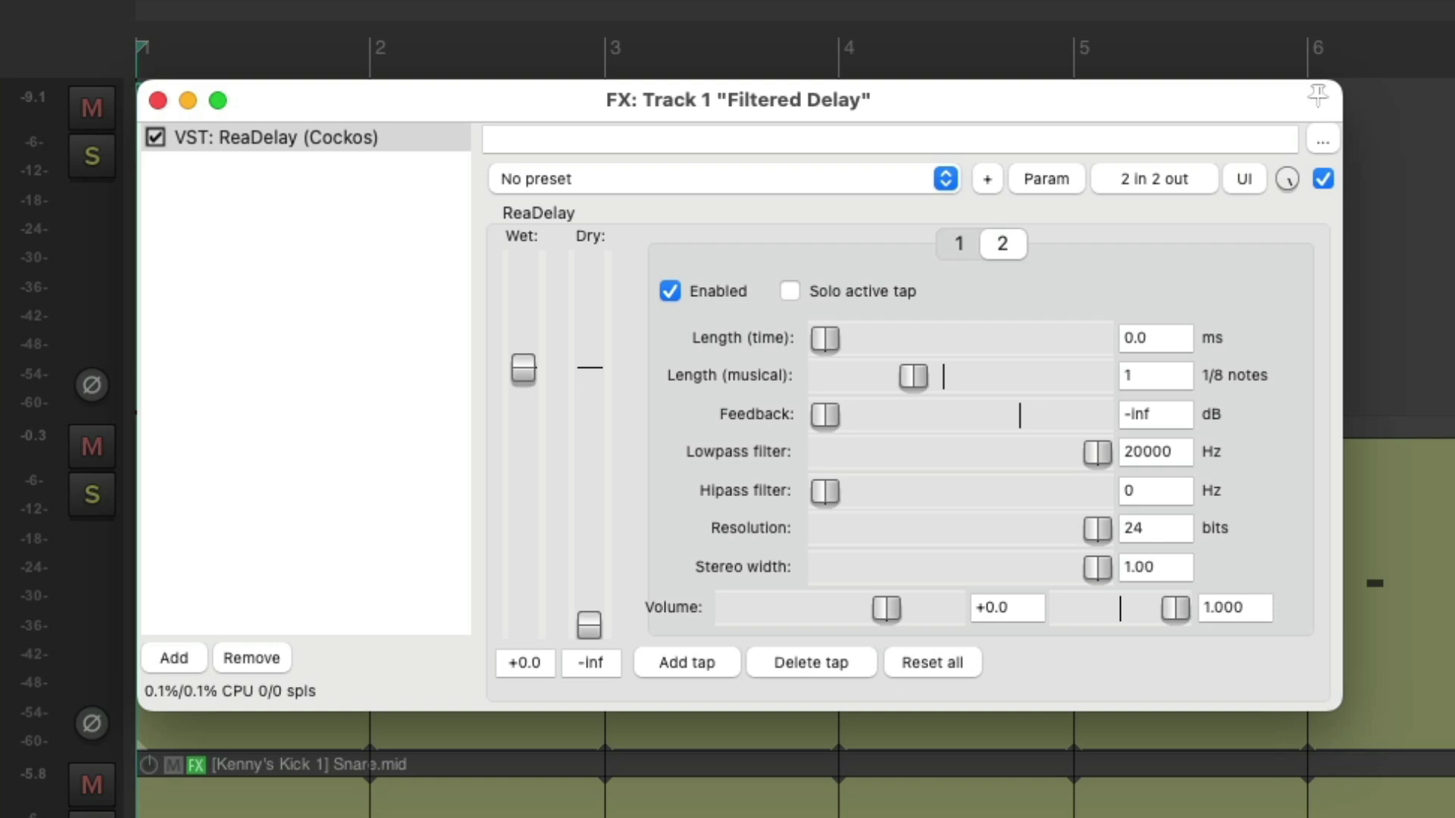
pyautogui.press('space')
# Step: Lower the low-pass and raise the high-pass cutoffs on delay taps 1 and 2
pyautogui.click(964, 247)
pyautogui.moveTo(1091, 455); pyautogui.dragTo(999, 462)
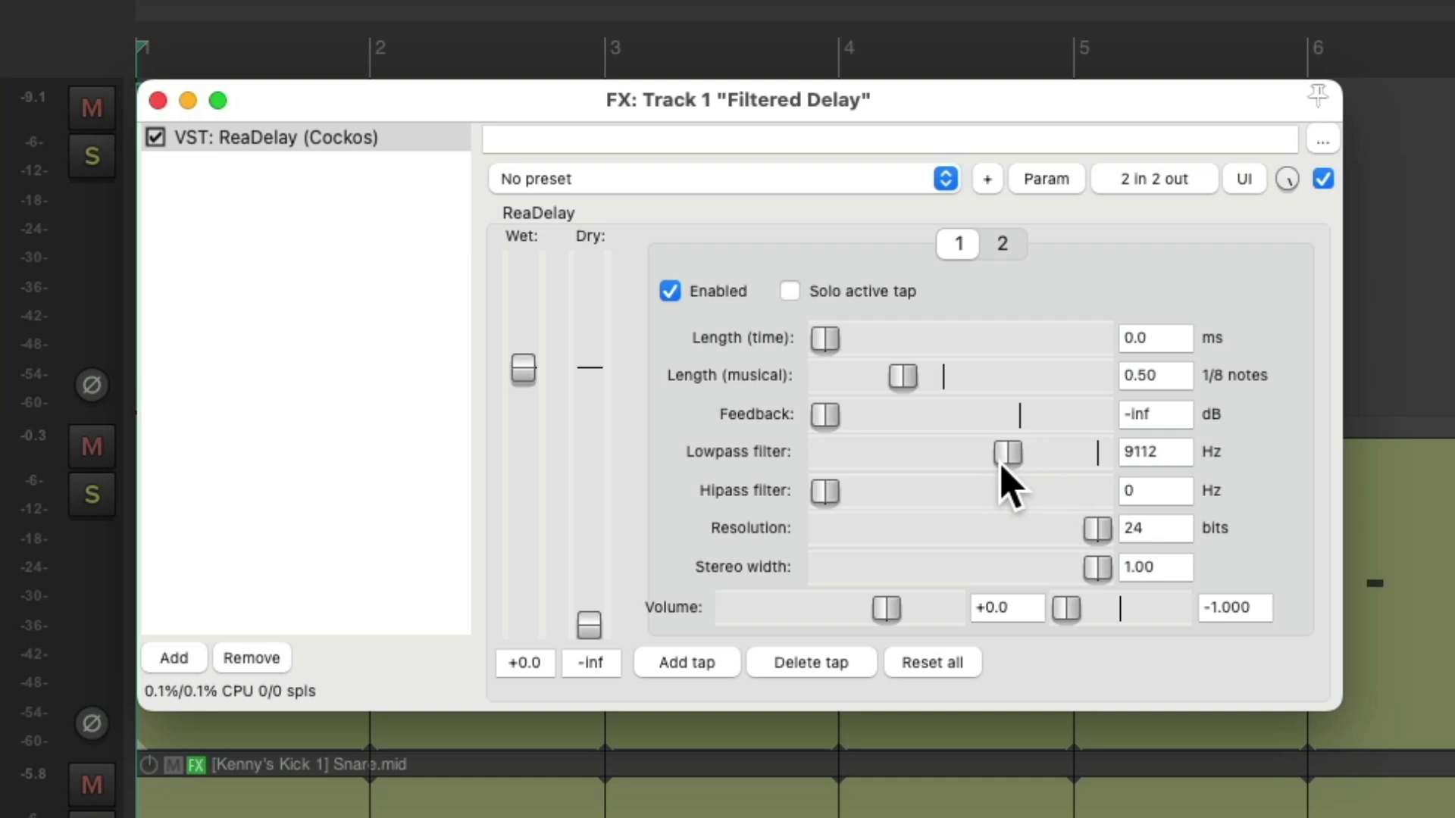
pyautogui.moveTo(826, 492); pyautogui.dragTo(878, 521)
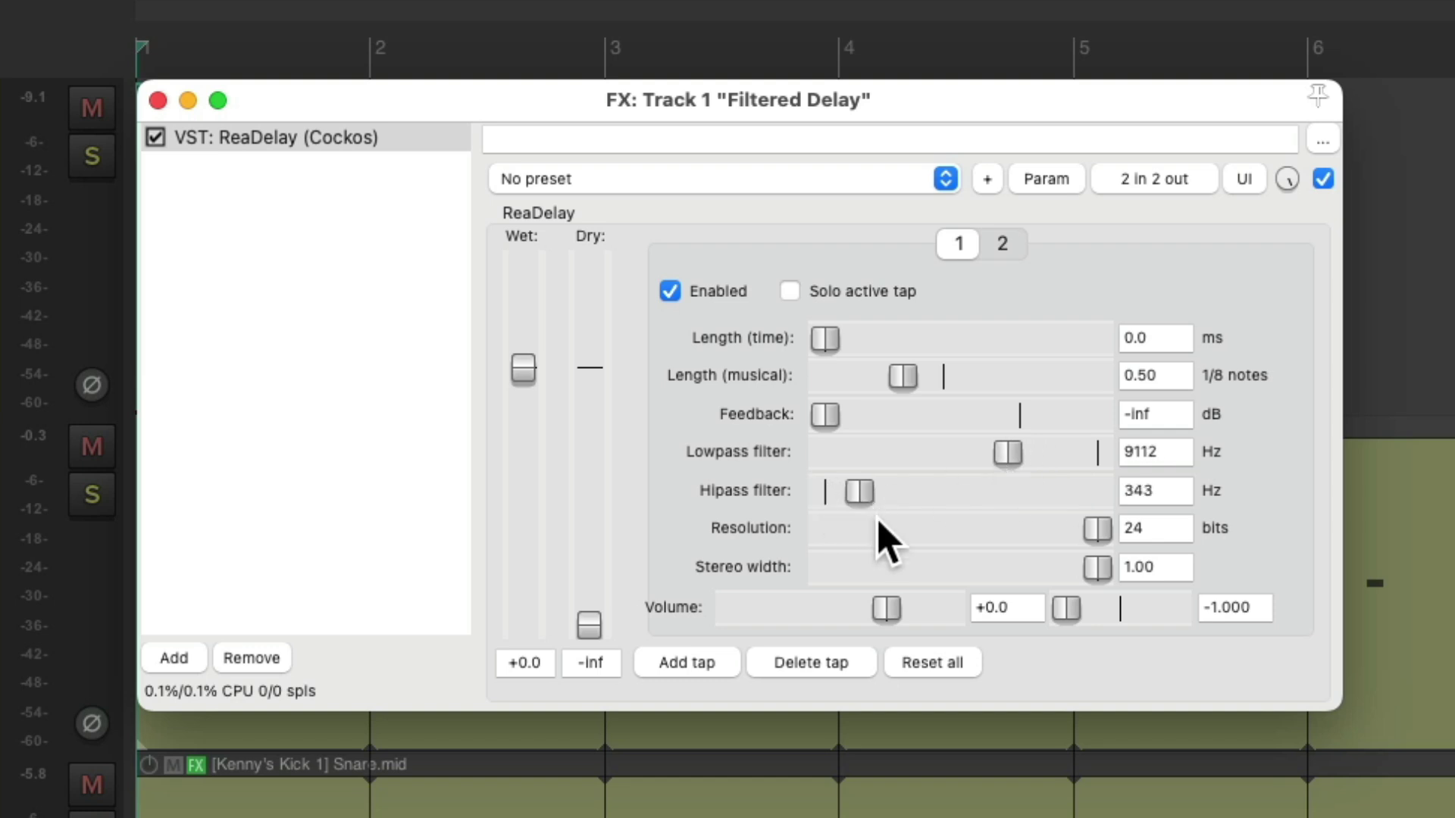
pyautogui.click(1002, 245)
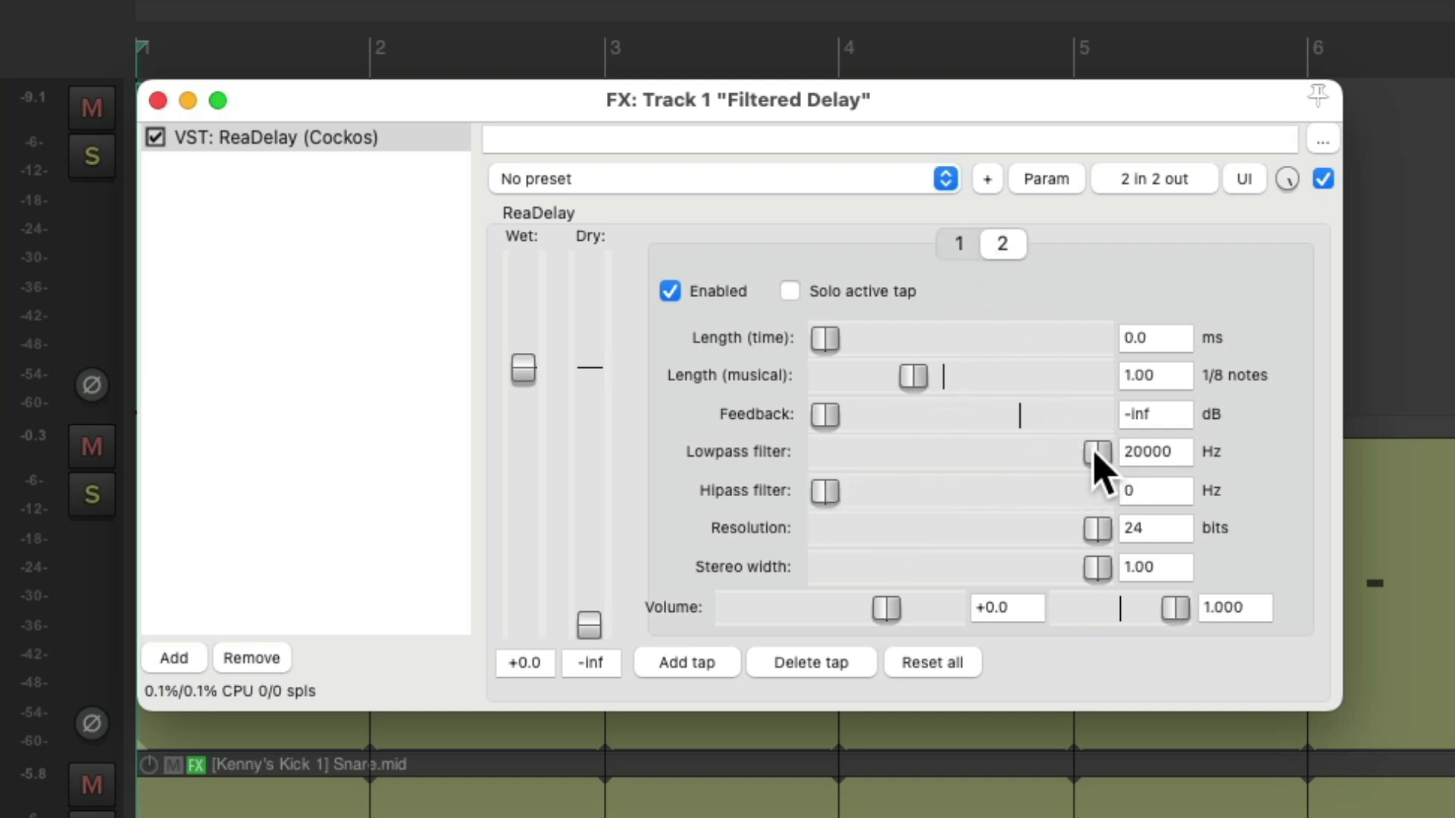
pyautogui.moveTo(1098, 454); pyautogui.dragTo(1002, 455)
pyautogui.moveTo(826, 493); pyautogui.dragTo(891, 492)
# Step: Fine-tune filters: tap 1 high-pass 192 Hz; tap 2 low-pass 8090 Hz, high-pass 776 Hz
pyautogui.click(959, 244)
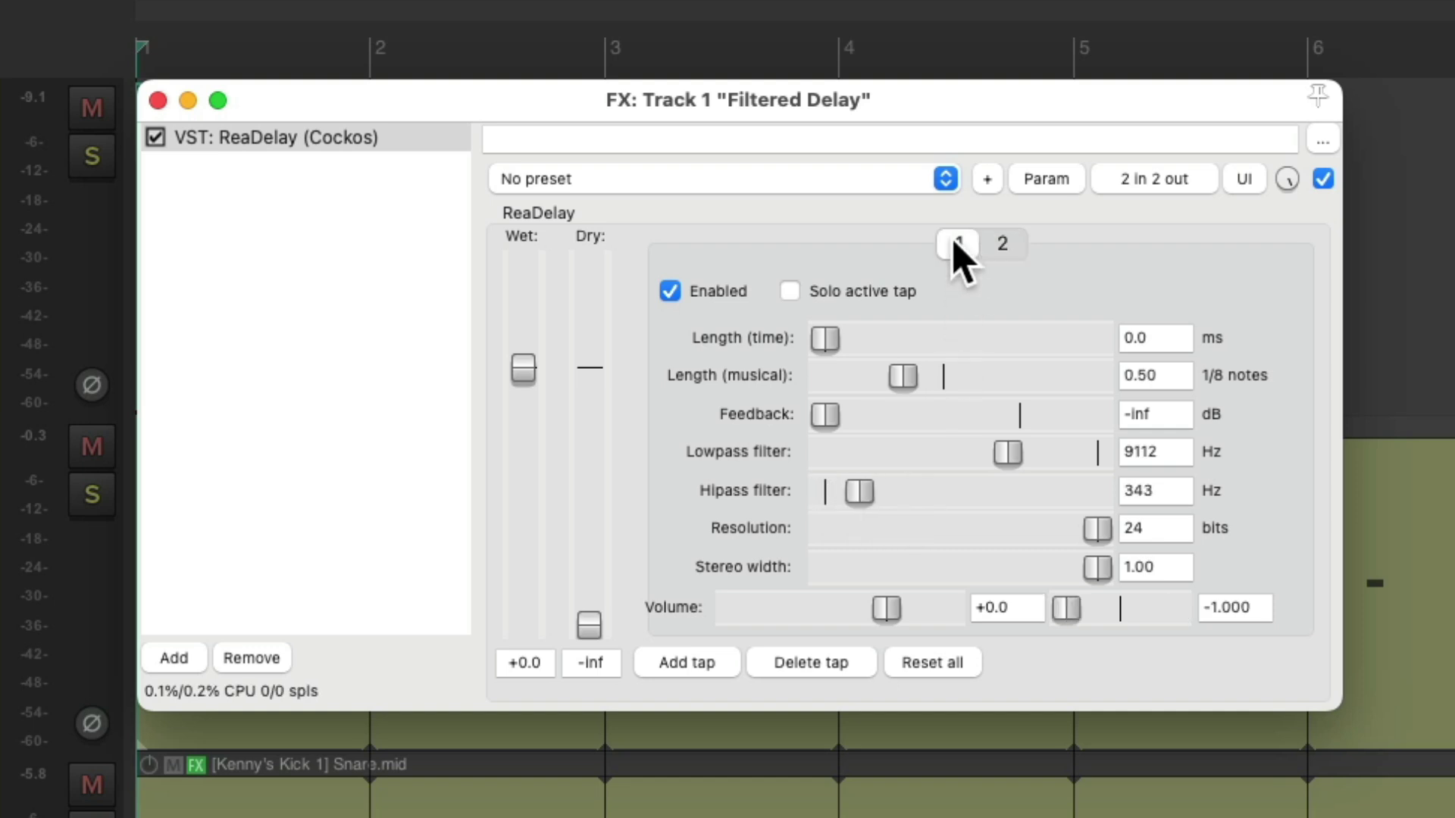
pyautogui.click(1002, 244)
pyautogui.moveTo(1000, 452); pyautogui.dragTo(1004, 452)
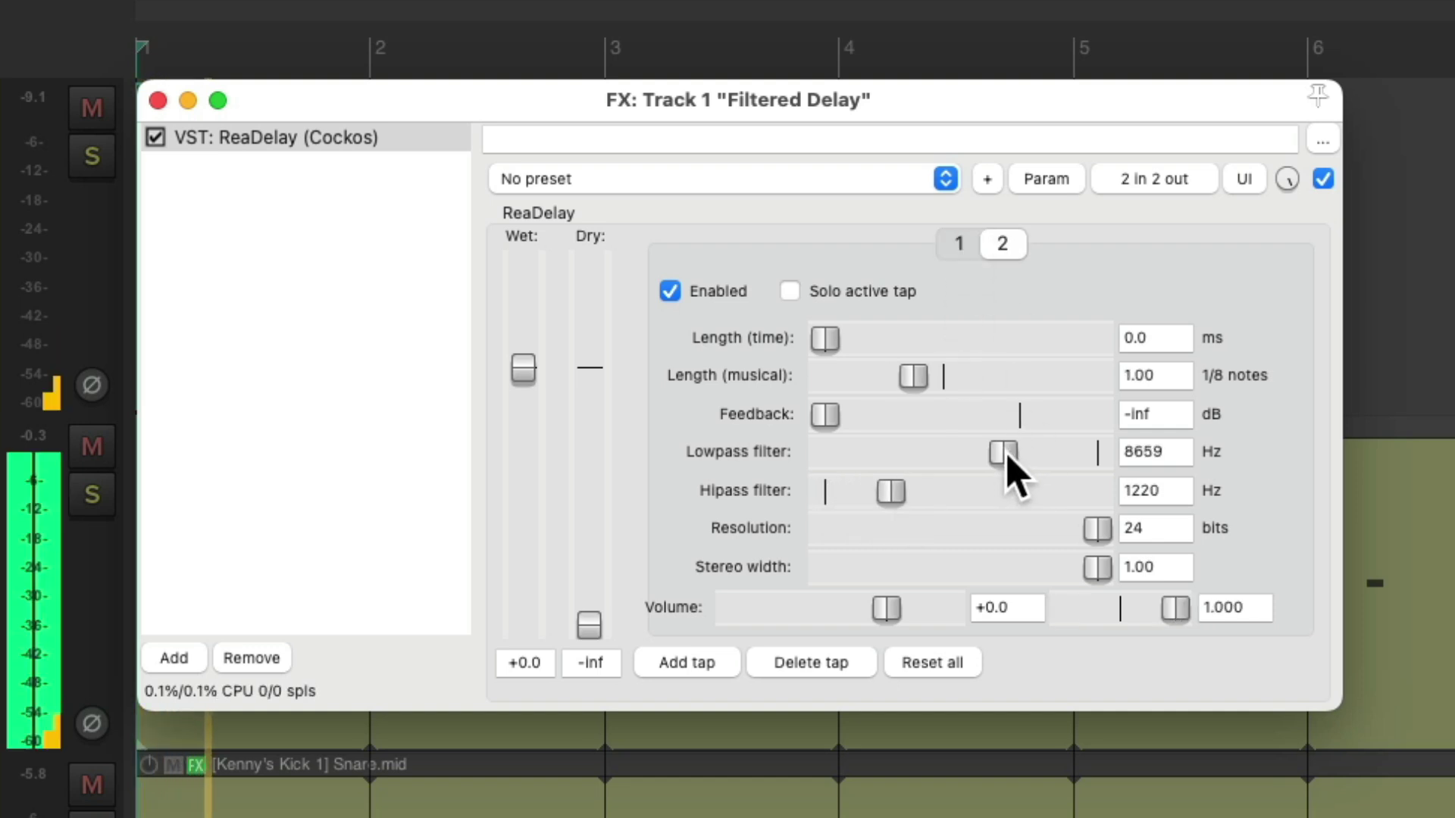
pyautogui.moveTo(891, 493); pyautogui.dragTo(876, 492)
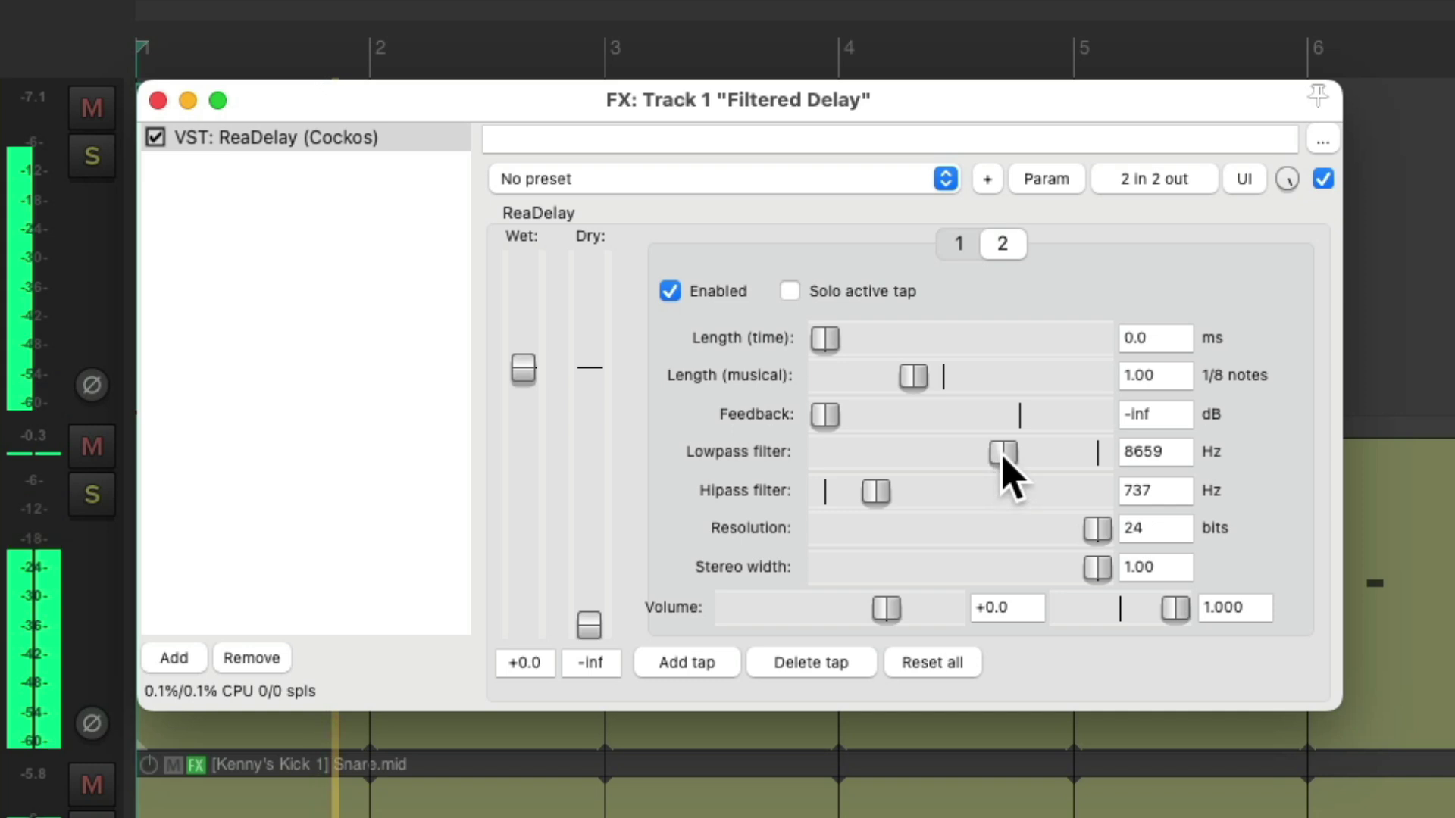
pyautogui.moveTo(1003, 453); pyautogui.dragTo(1019, 454)
pyautogui.click(958, 244)
pyautogui.moveTo(859, 491); pyautogui.dragTo(847, 491)
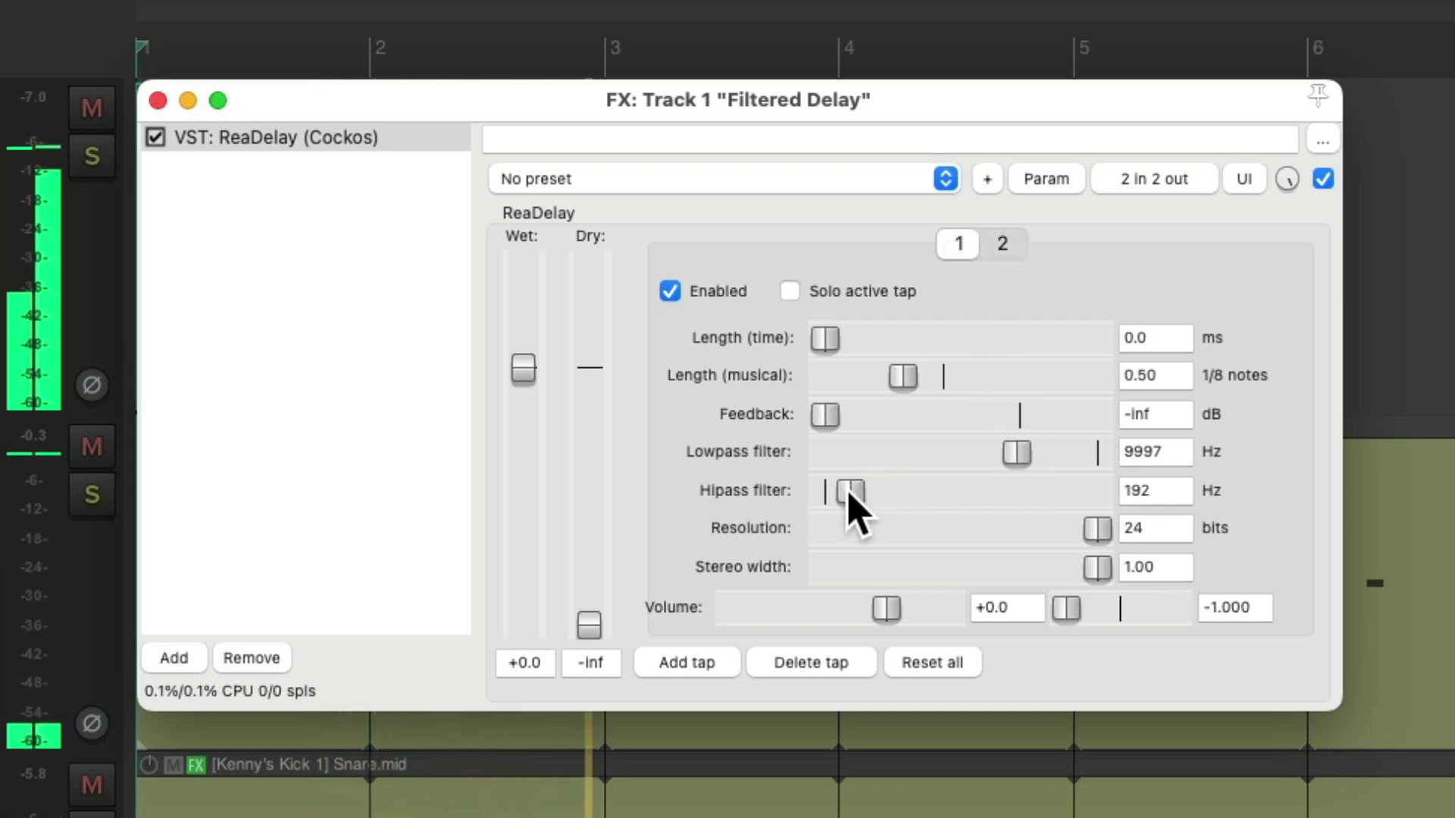
pyautogui.click(1002, 244)
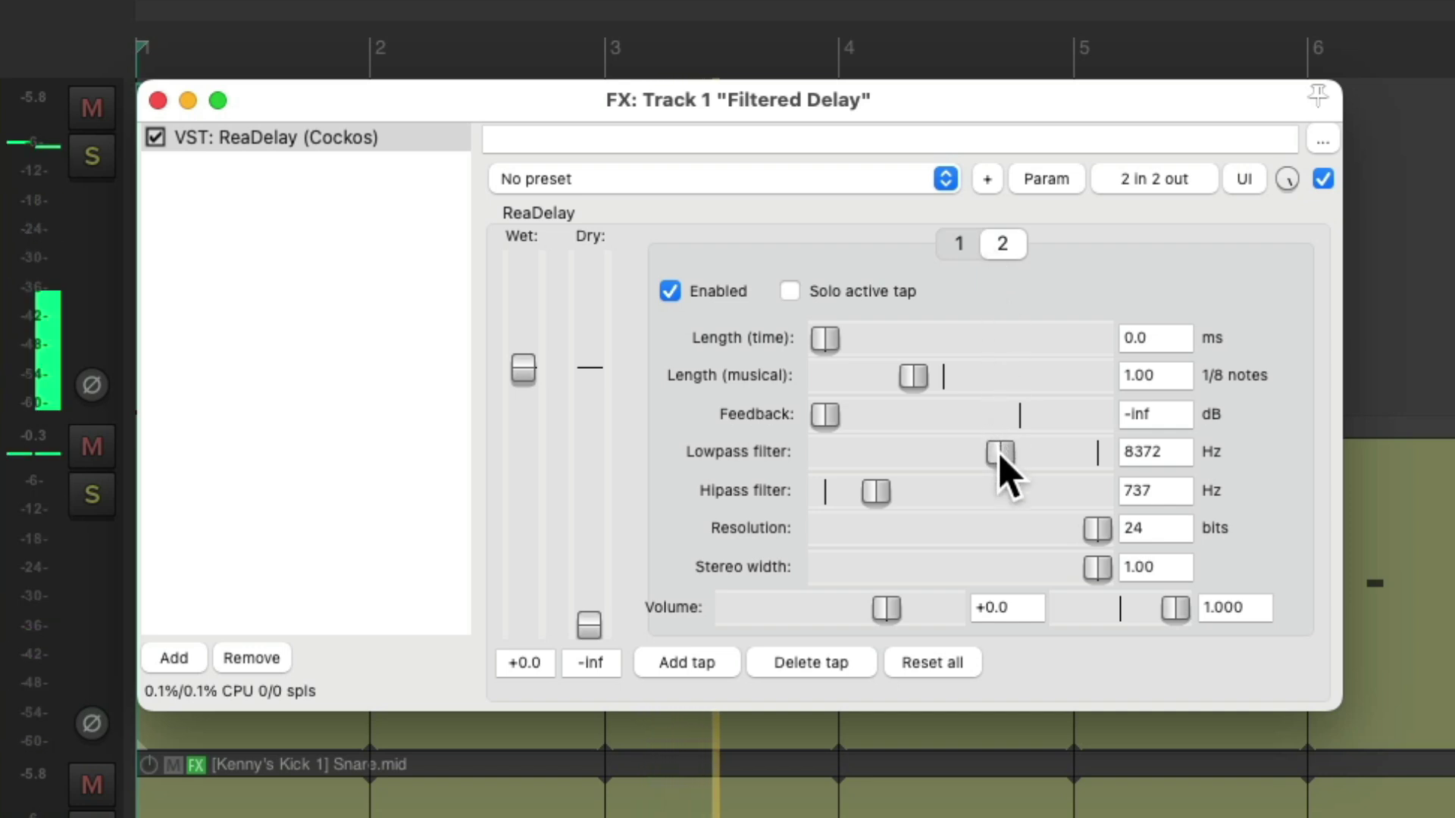
pyautogui.moveTo(1001, 454); pyautogui.dragTo(997, 454)
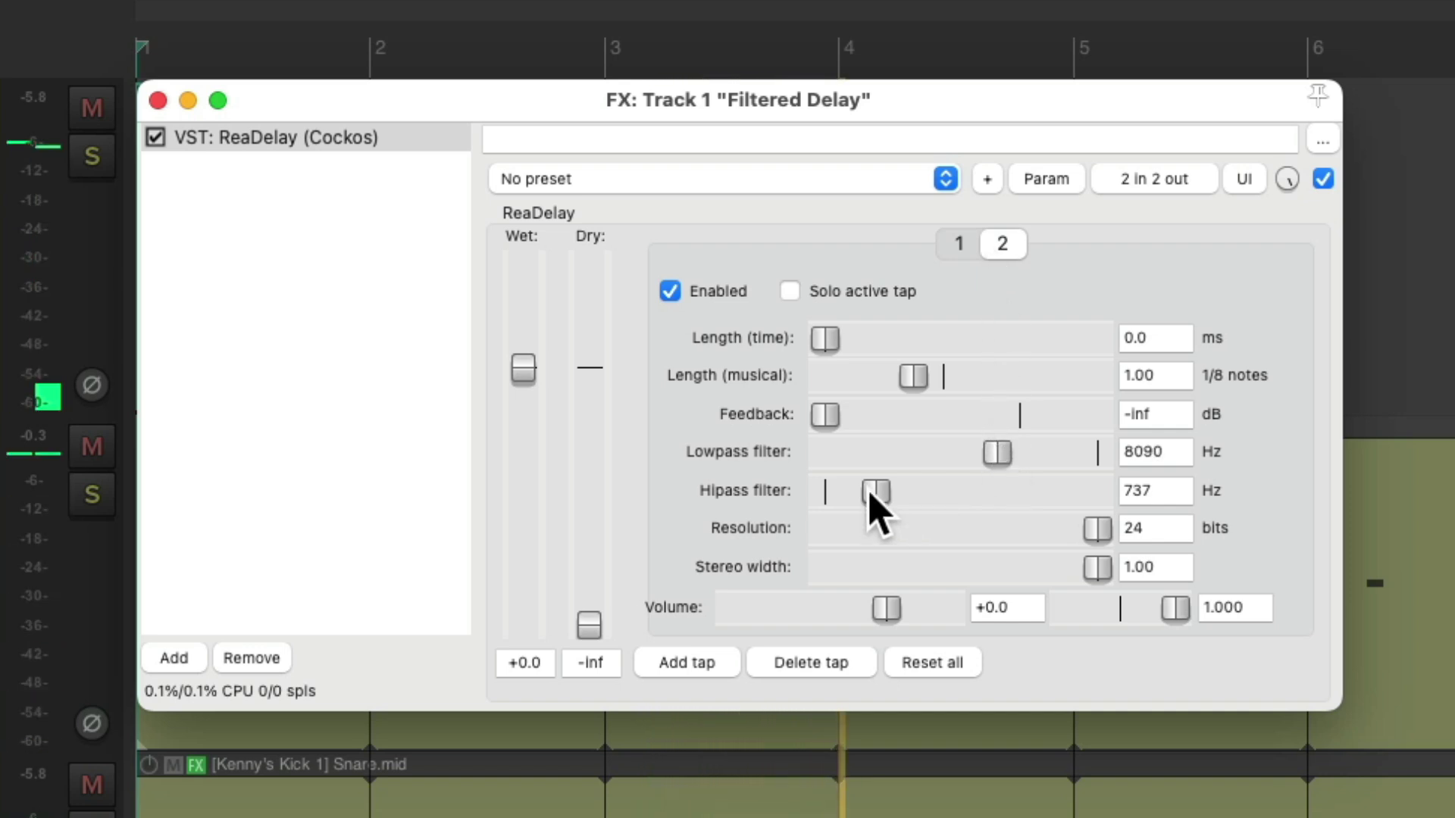
pyautogui.moveTo(873, 493); pyautogui.dragTo(948, 524)
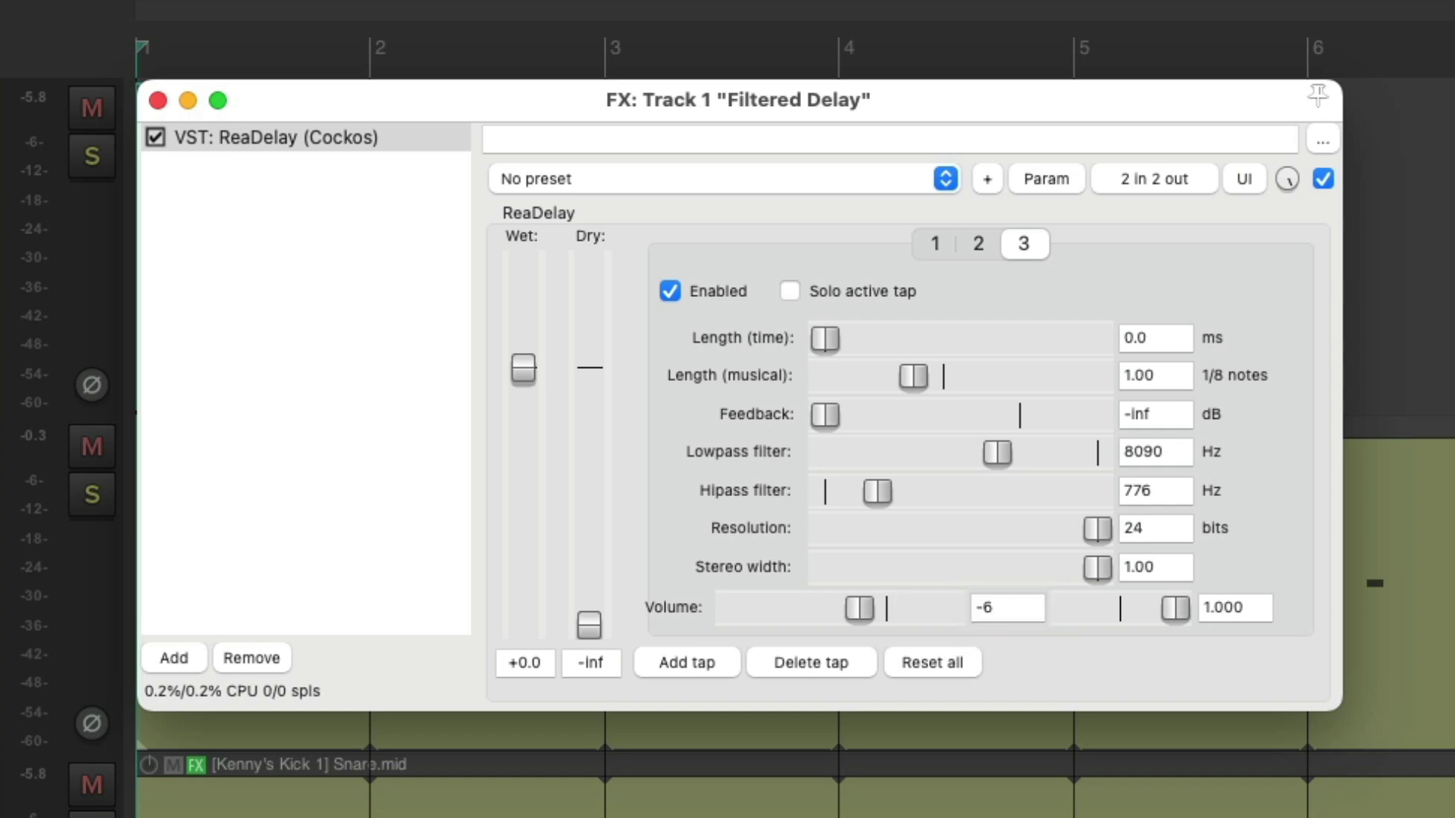
# Step: Set tap 3 to length 1.5, panned fully left, with 6612 Hz low-pass and higher high-pass
pyautogui.click(1169, 375)
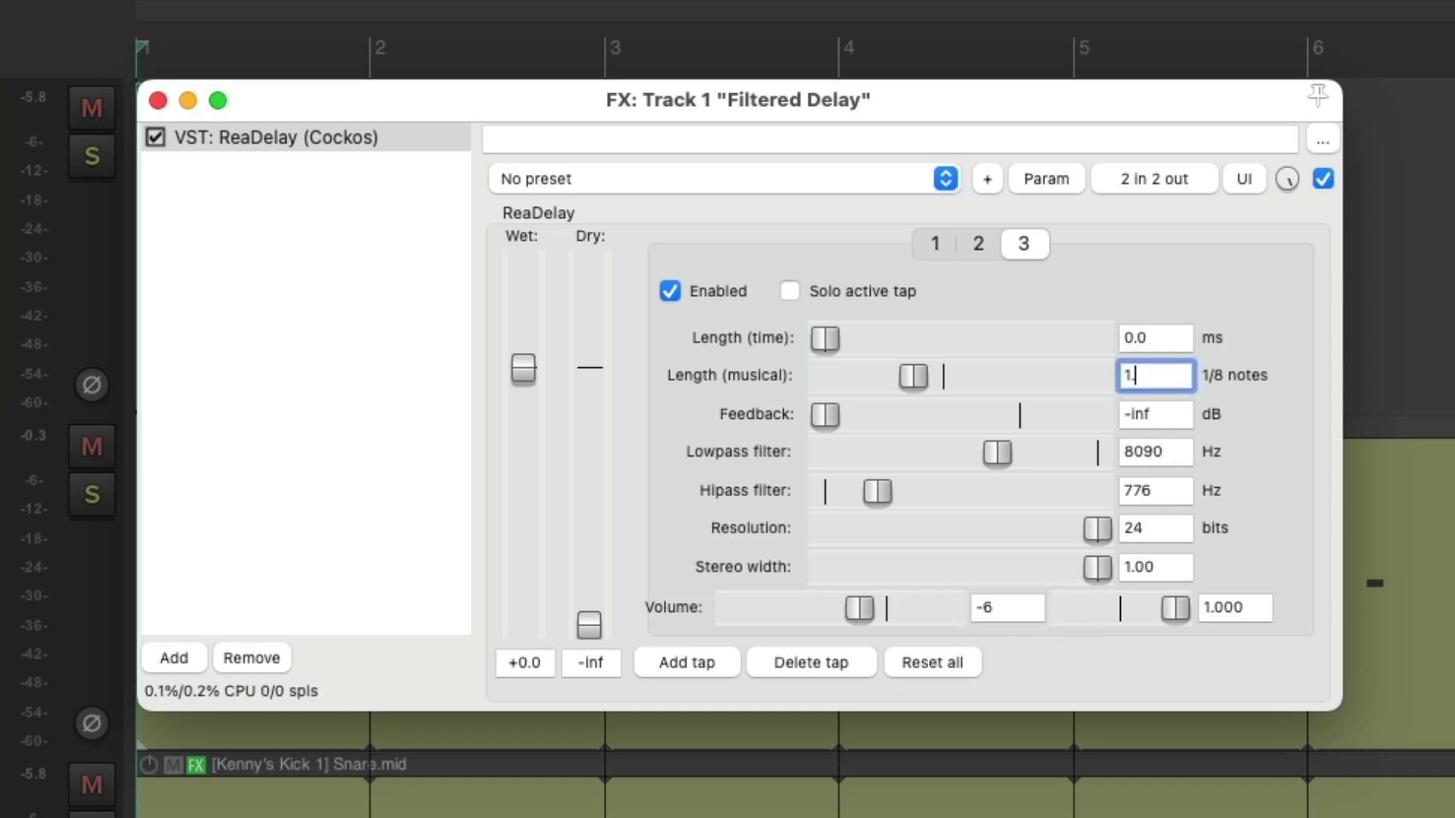
pyautogui.press('Return')
pyautogui.moveTo(1175, 606); pyautogui.dragTo(949, 620)
pyautogui.moveTo(988, 461); pyautogui.dragTo(977, 476)
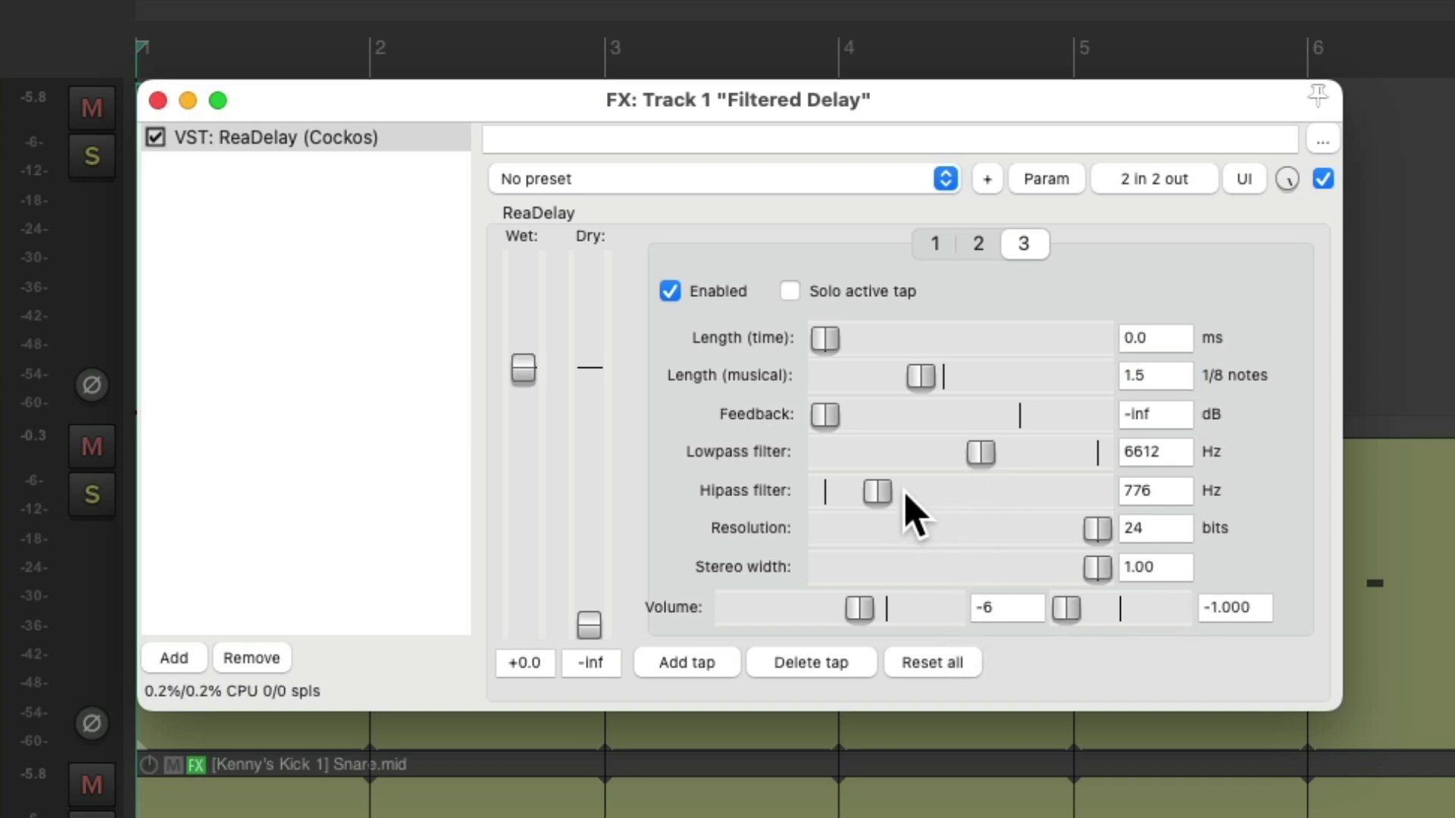
pyautogui.moveTo(878, 493); pyautogui.dragTo(891, 500)
# Step: Add a fourth tap at length 2, high-pass 1491 Hz, panned fully right
pyautogui.click(689, 663)
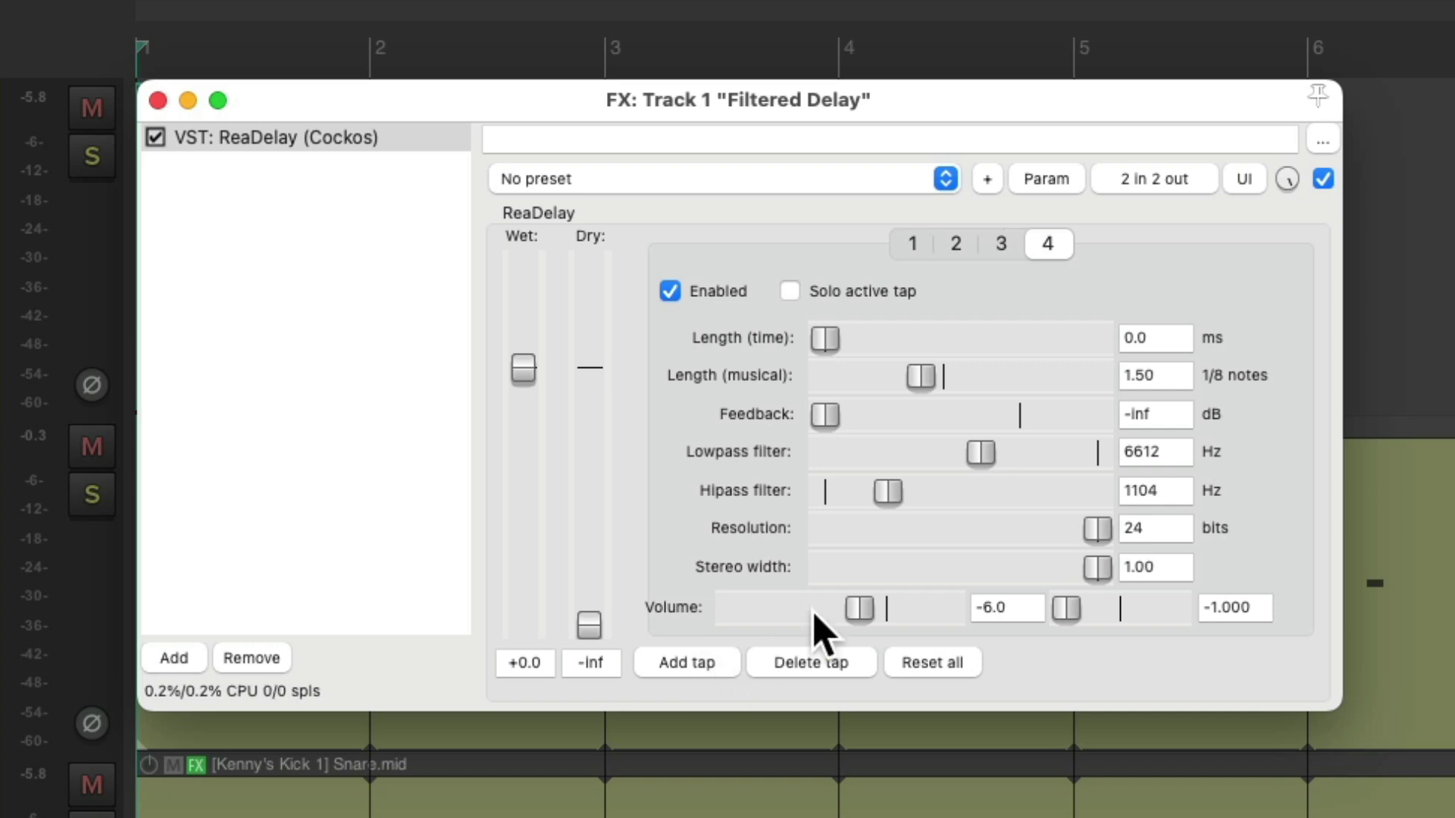
pyautogui.doubleClick(1168, 374)
pyautogui.write('2')
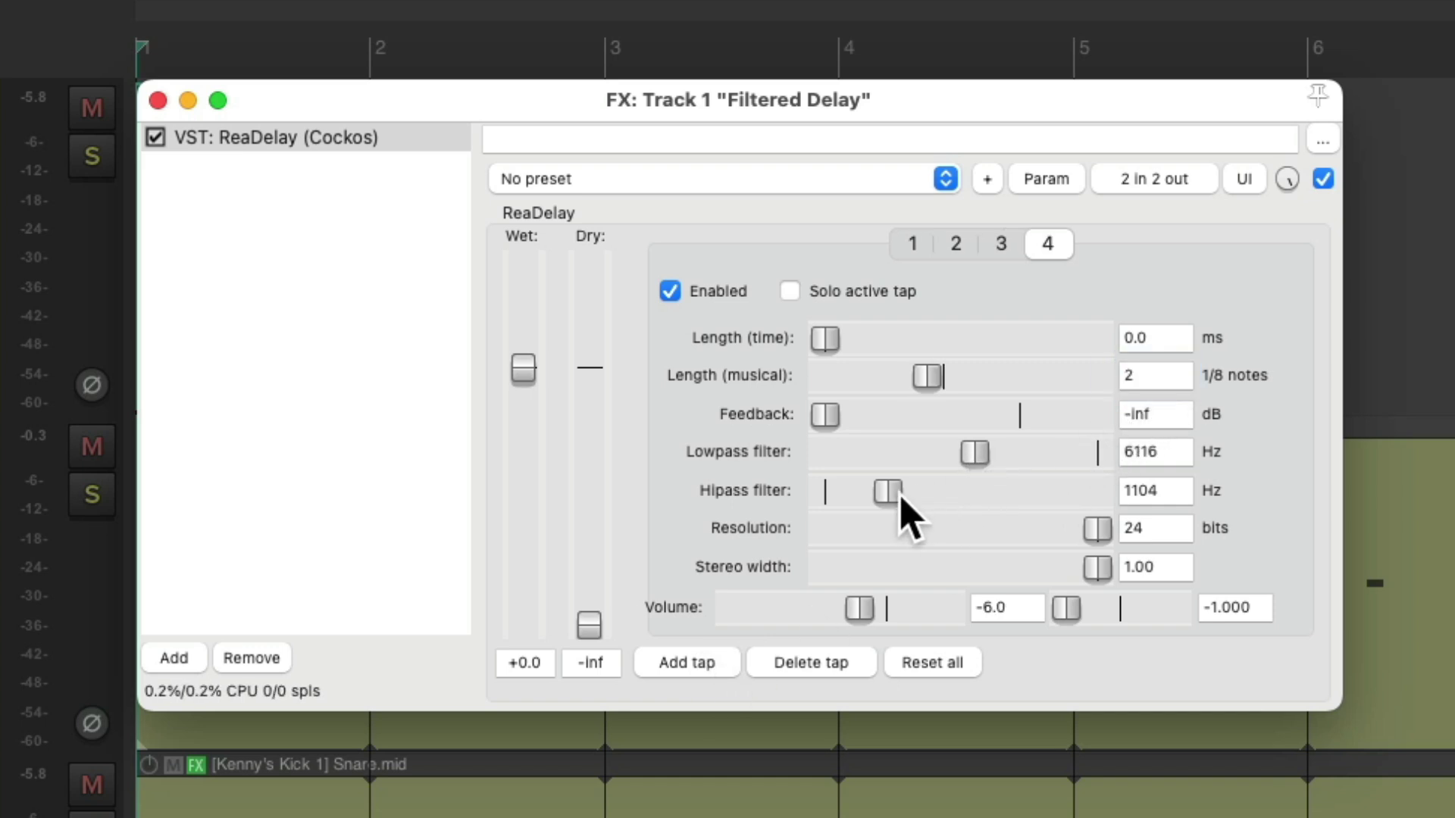
pyautogui.moveTo(889, 493); pyautogui.dragTo(901, 497)
pyautogui.moveTo(1063, 612); pyautogui.dragTo(1223, 636)
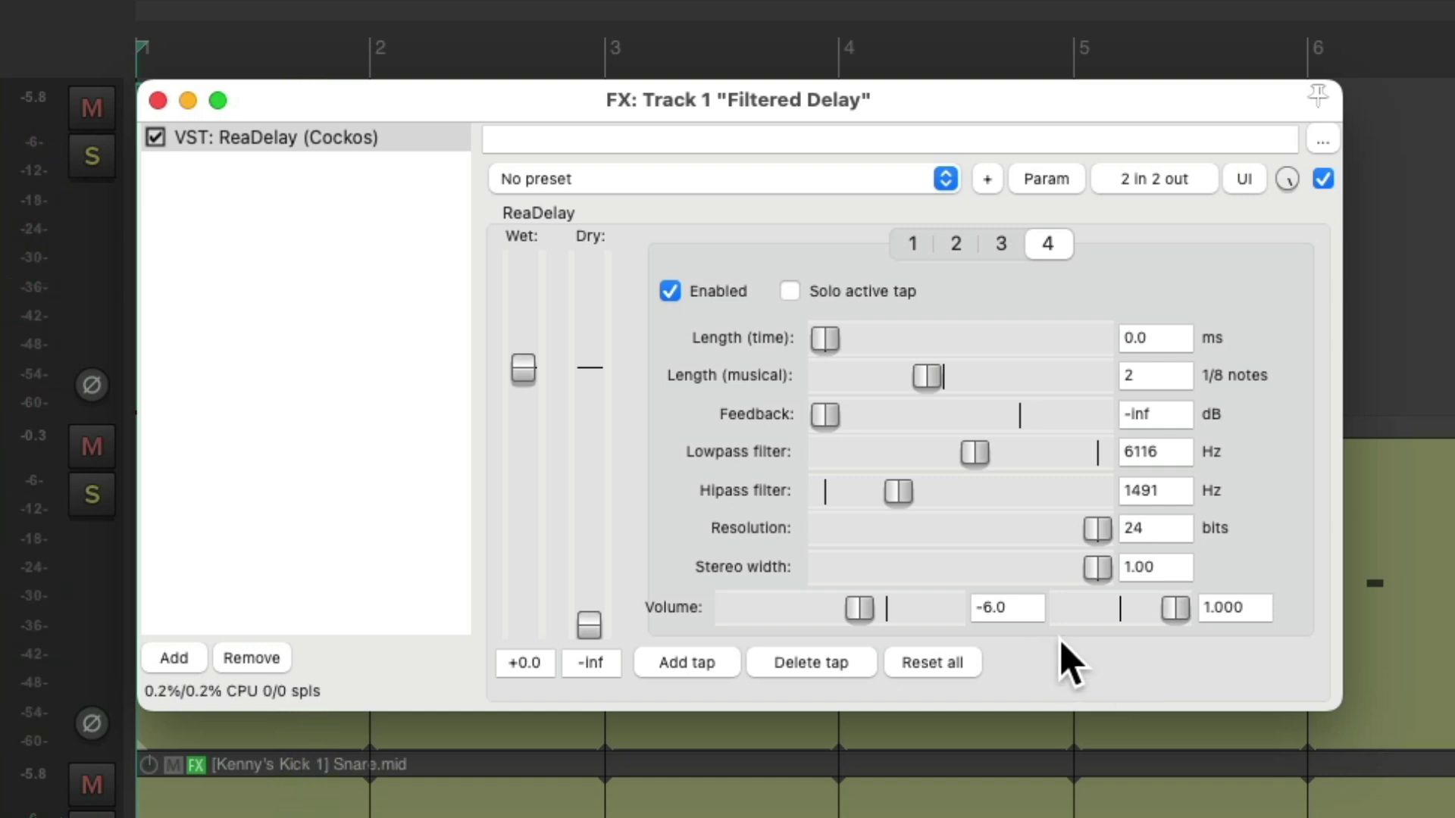
# Step: Add fifth and sixth taps, panning the fifth fully left (value -1) and the sixth fully right
pyautogui.click(686, 665)
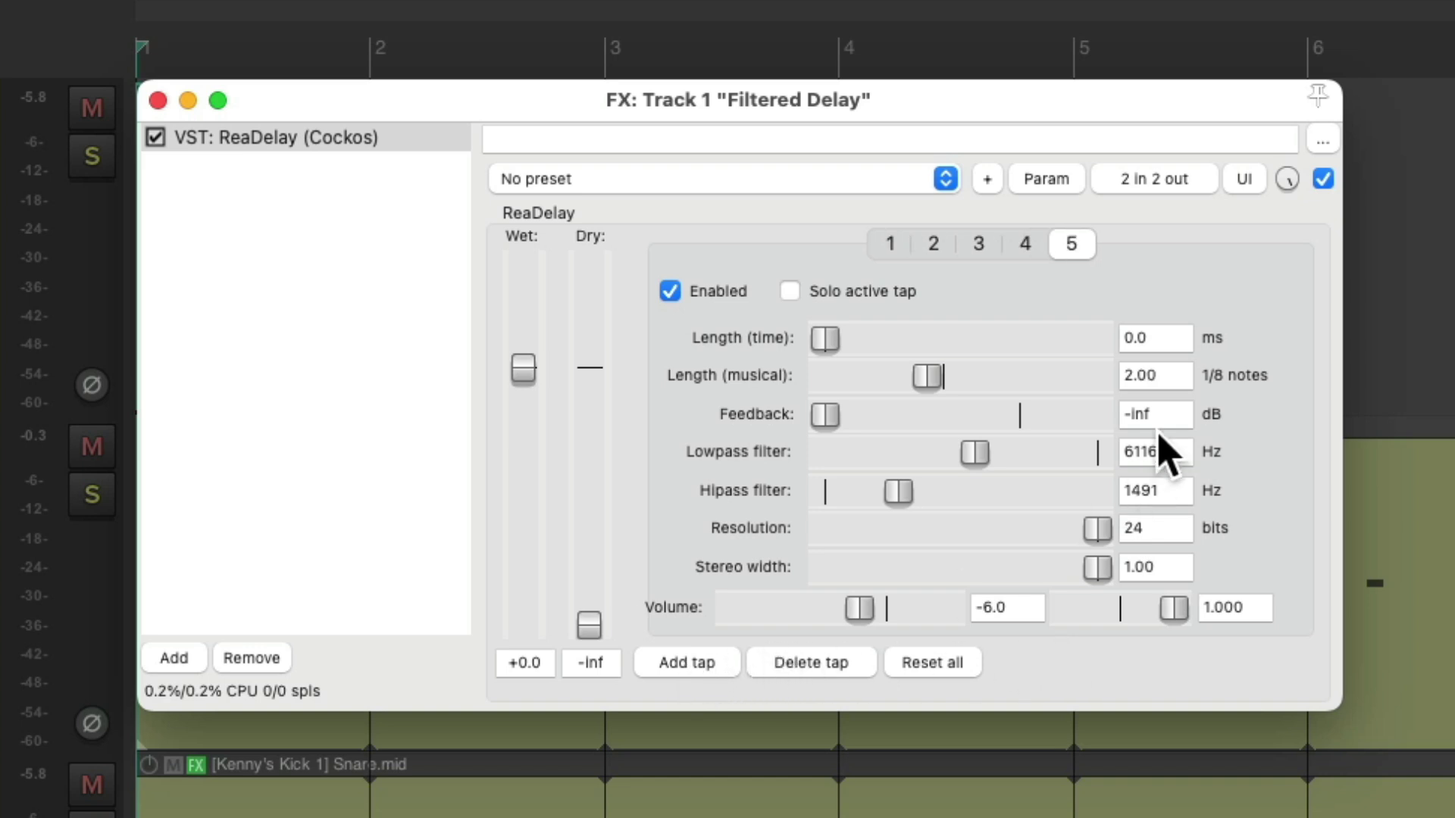
pyautogui.click(1178, 374)
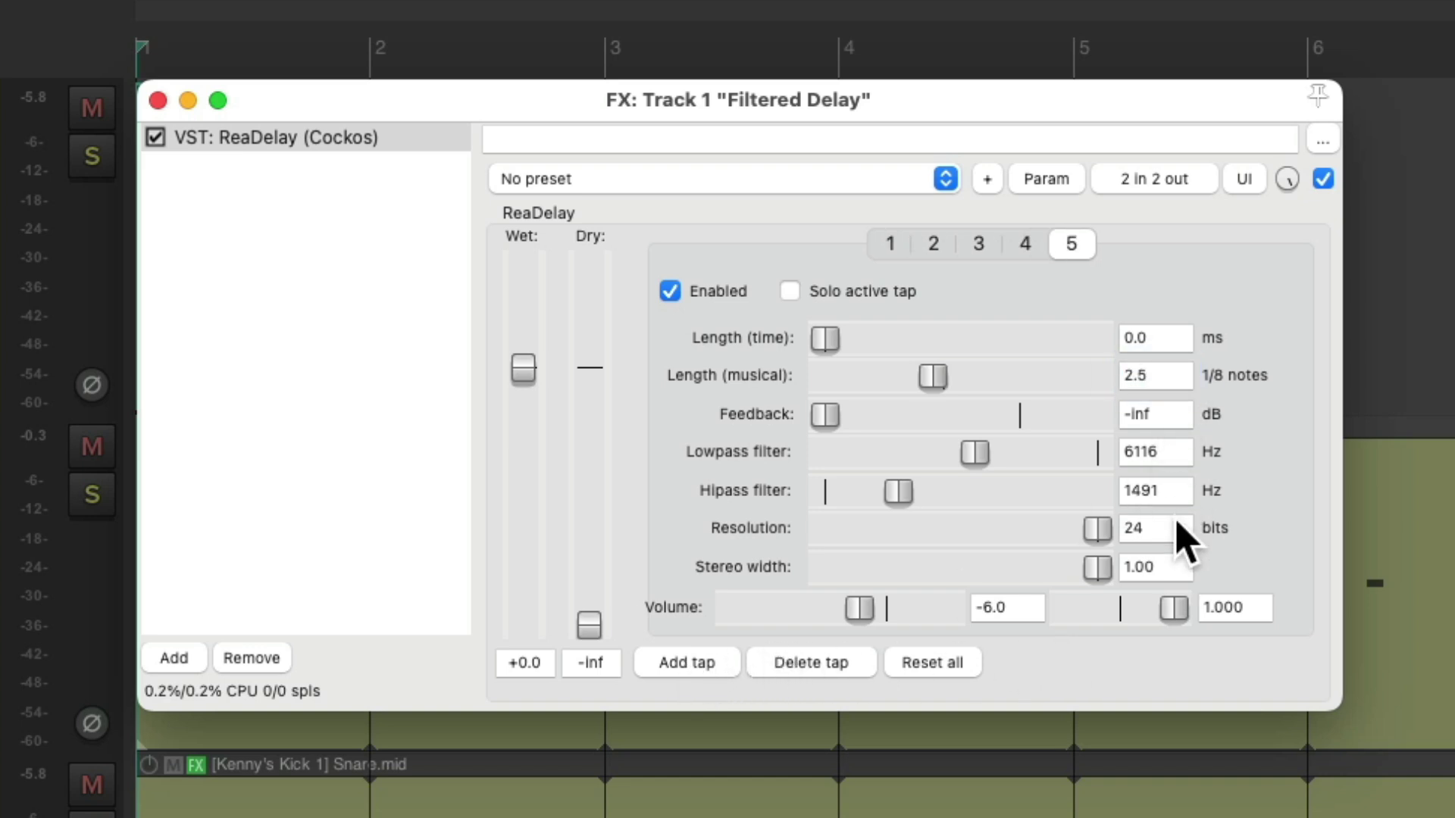
pyautogui.moveTo(1174, 610); pyautogui.dragTo(1034, 641)
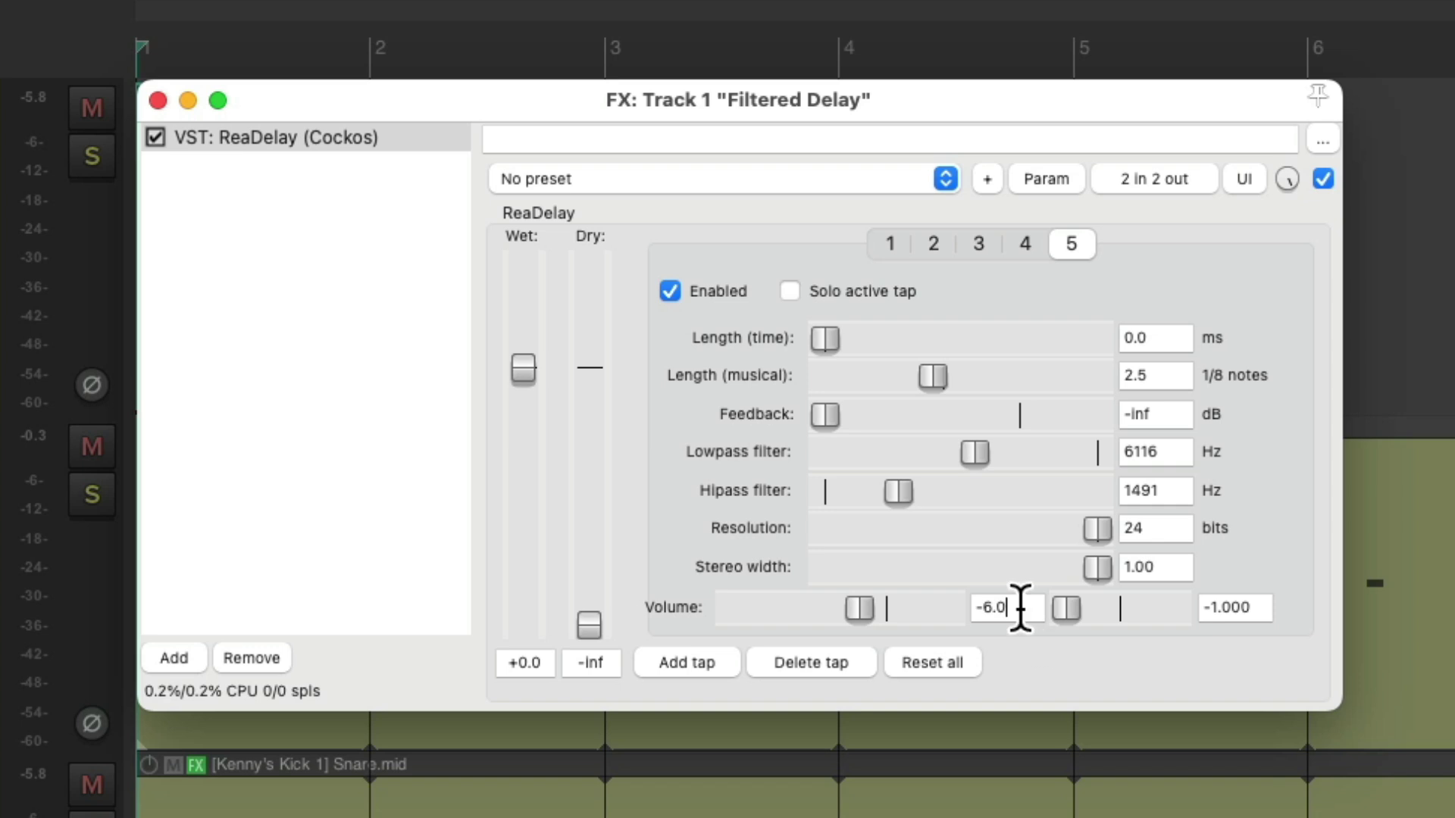
pyautogui.write('-12')
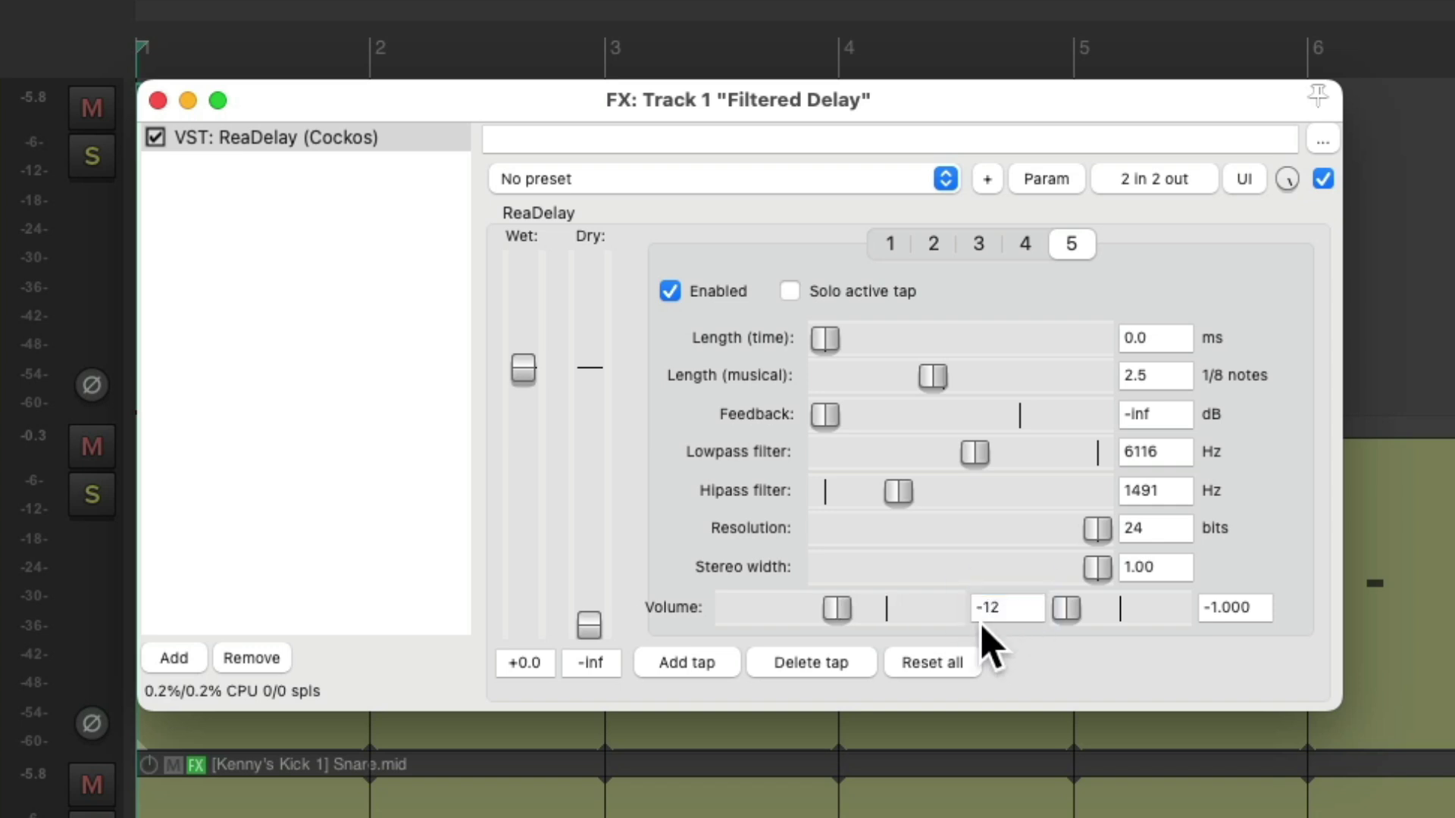
pyautogui.click(714, 678)
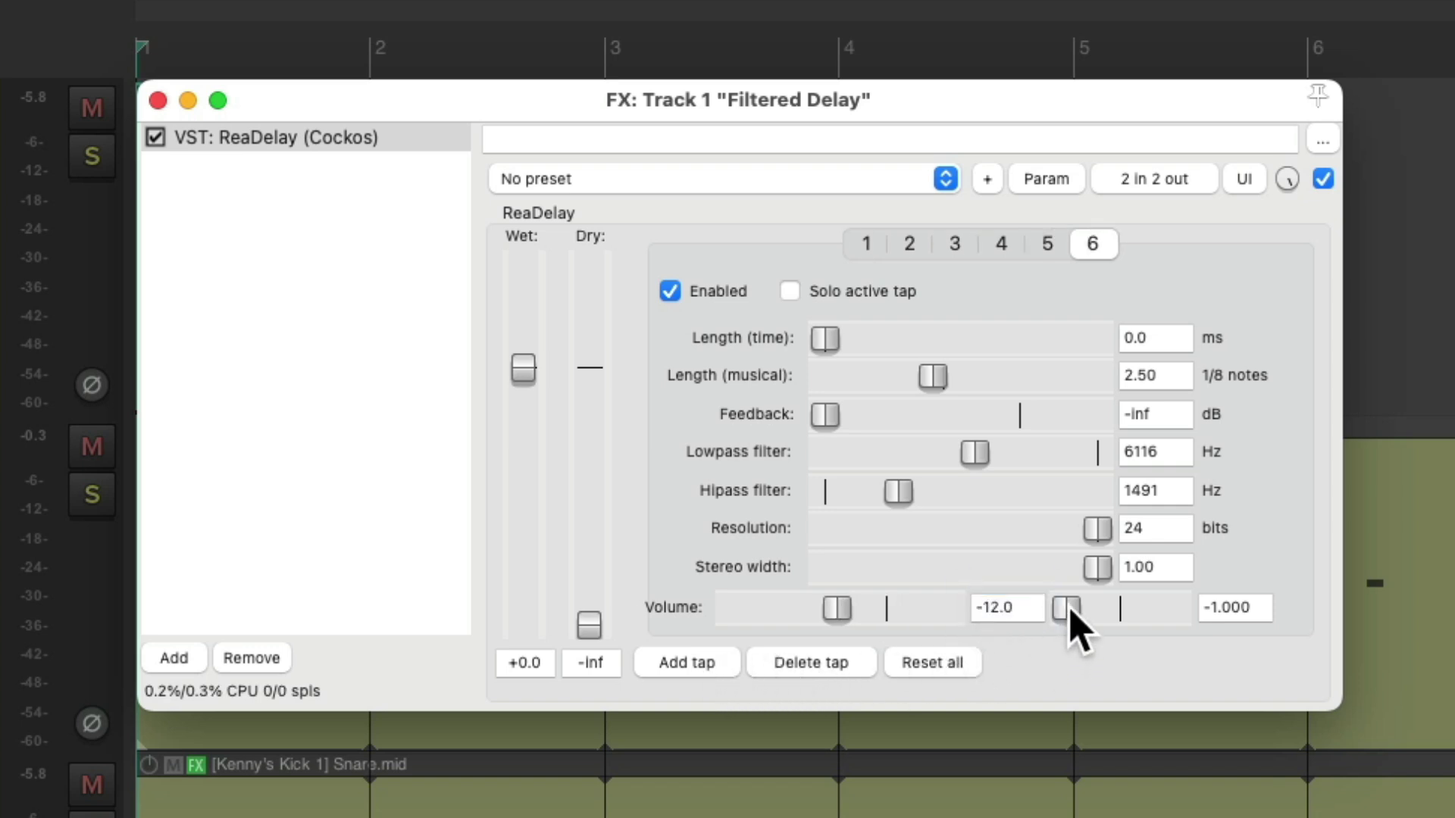
pyautogui.moveTo(1074, 629); pyautogui.dragTo(1209, 650)
pyautogui.click(1180, 375)
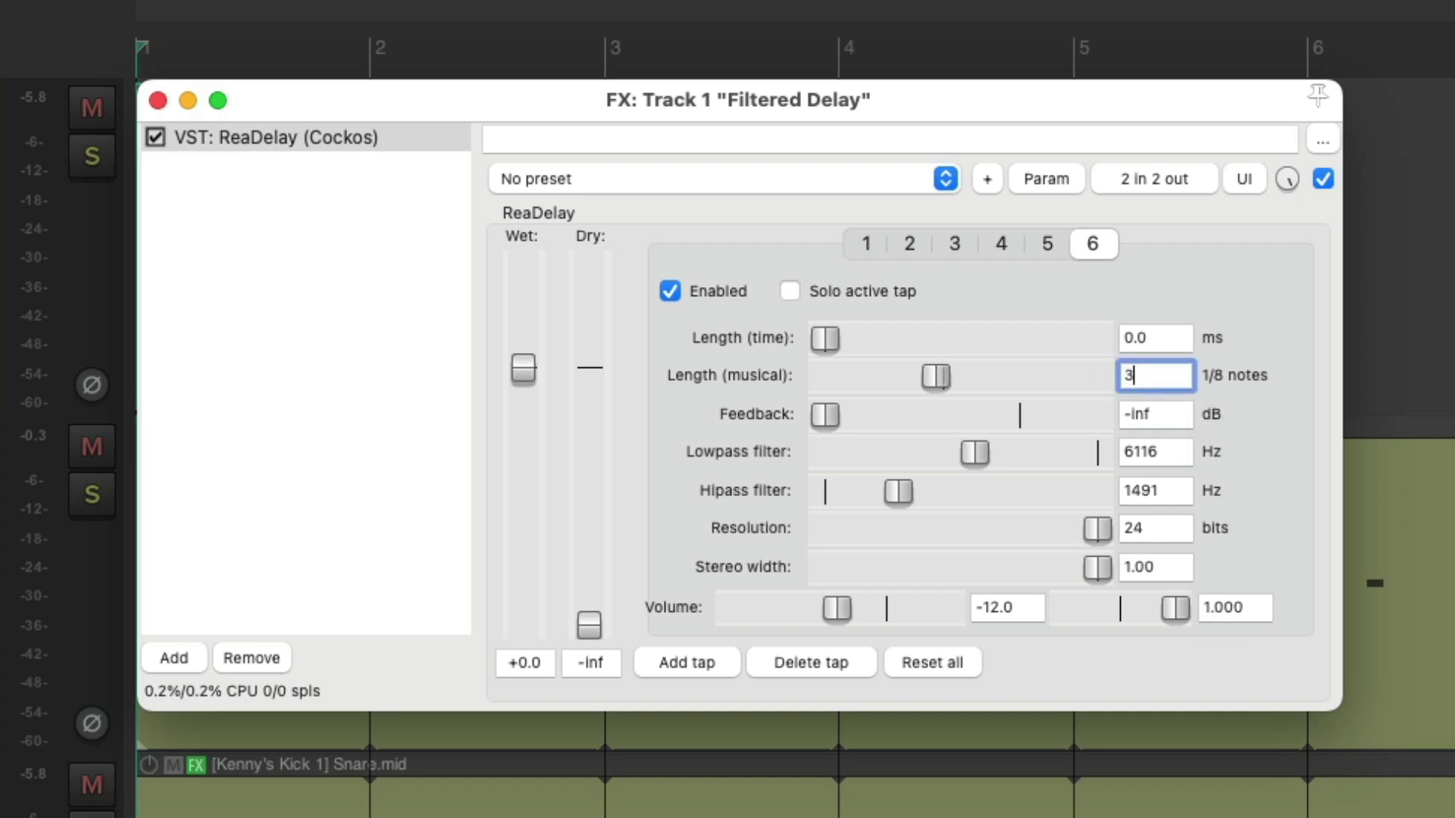
# Step: Narrow the fifth tap's filters by lowering its low-pass and raising its high-pass cutoff
pyautogui.click(1053, 247)
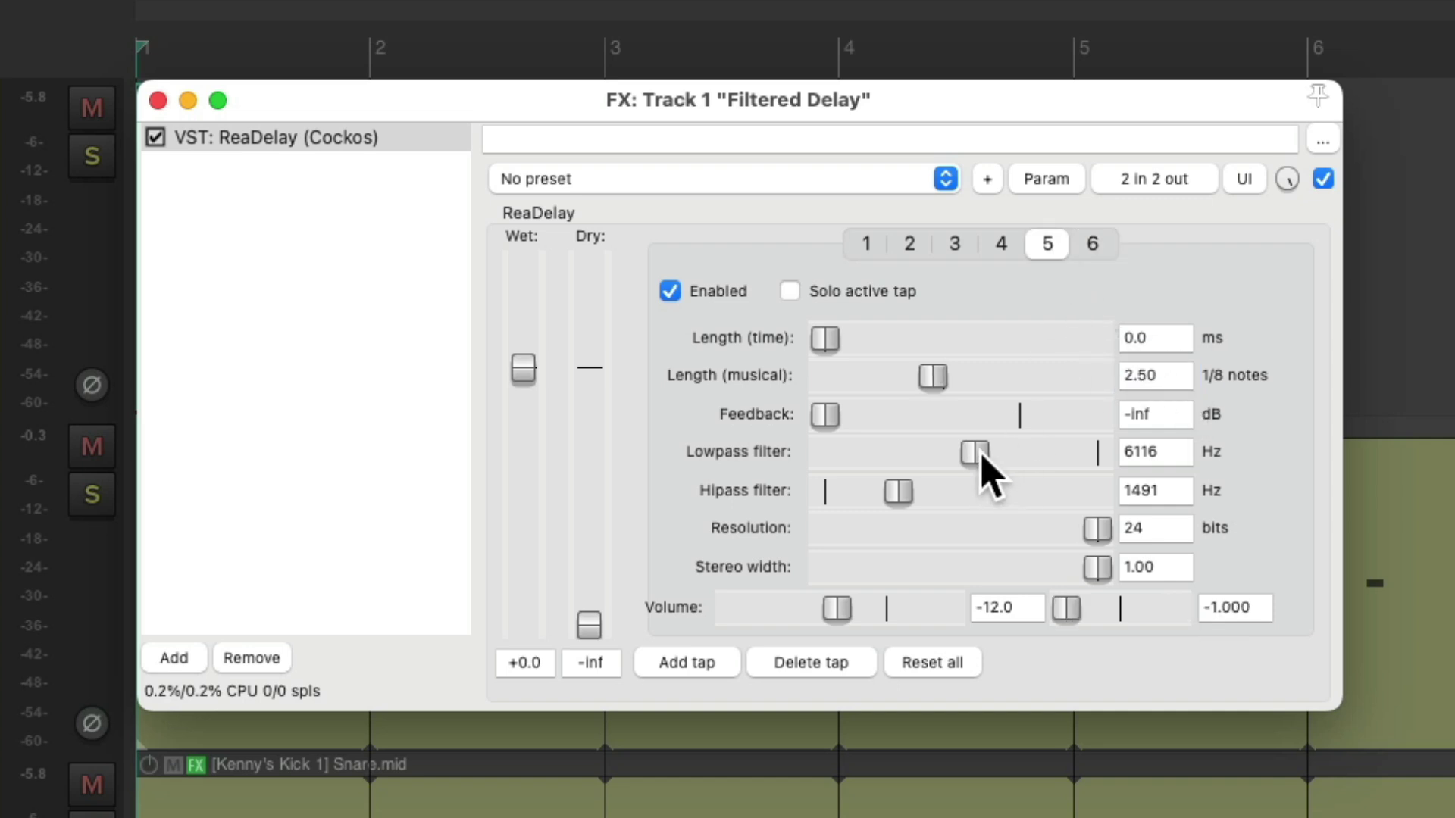
pyautogui.moveTo(980, 454); pyautogui.dragTo(908, 493)
pyautogui.click(928, 490)
pyautogui.click(1092, 243)
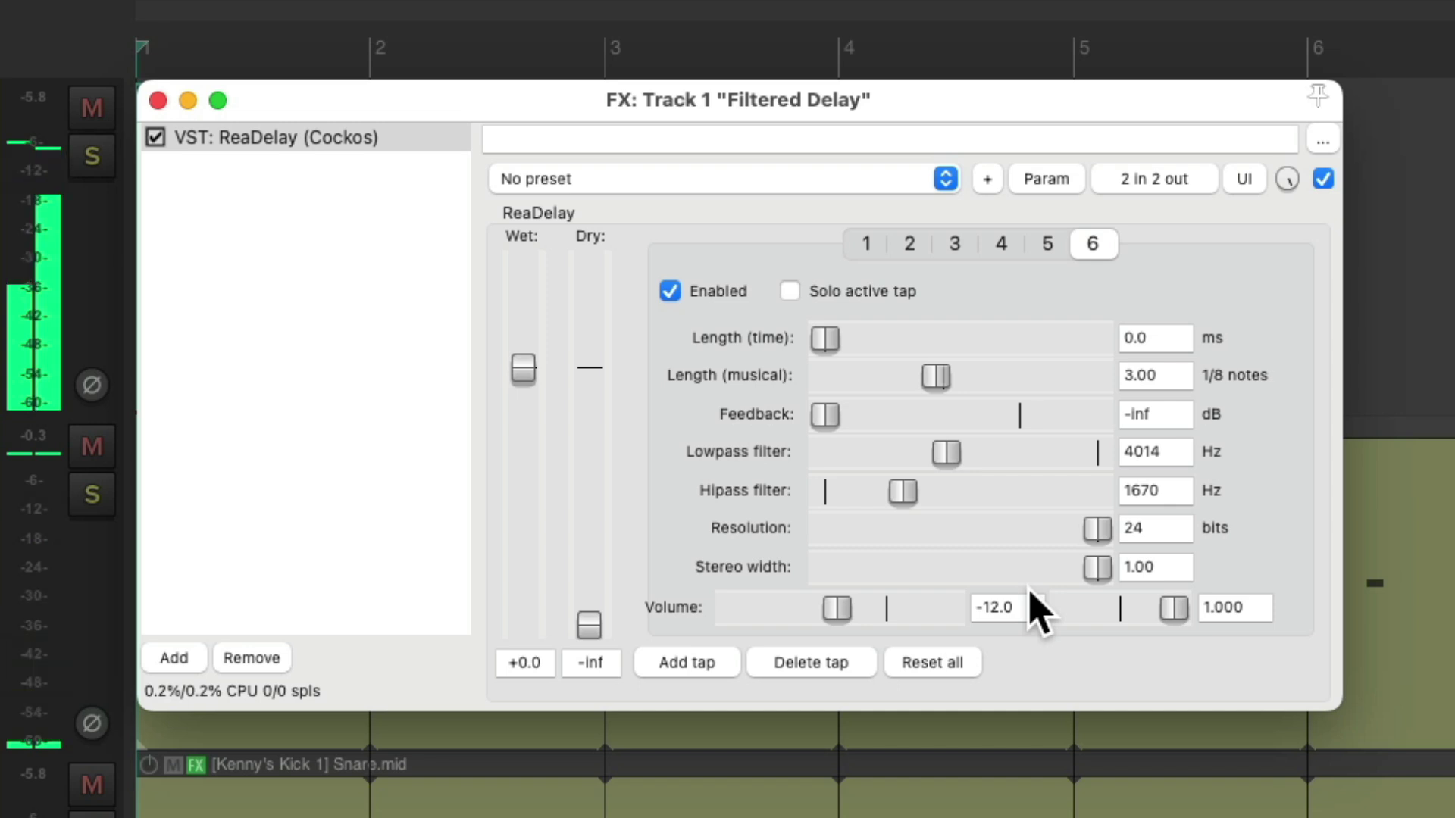
# Step: Add taps 7 and 8 with lengths 3.5 and 4, panning tap 7 fully left
pyautogui.doubleClick(703, 667)
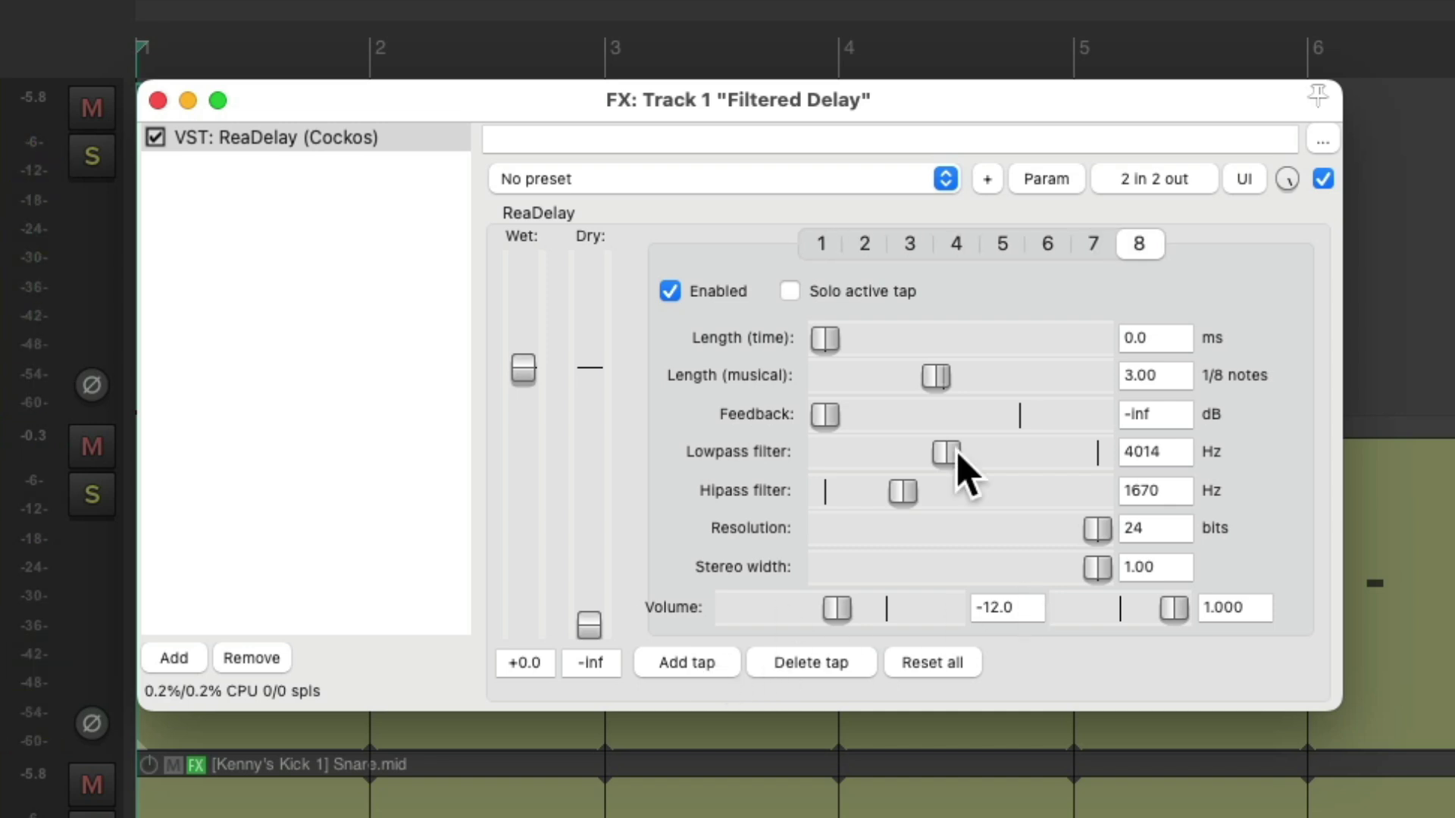
pyautogui.click(1093, 244)
pyautogui.moveTo(1174, 606); pyautogui.dragTo(1041, 650)
pyautogui.doubleClick(1165, 379)
pyautogui.write('3.')
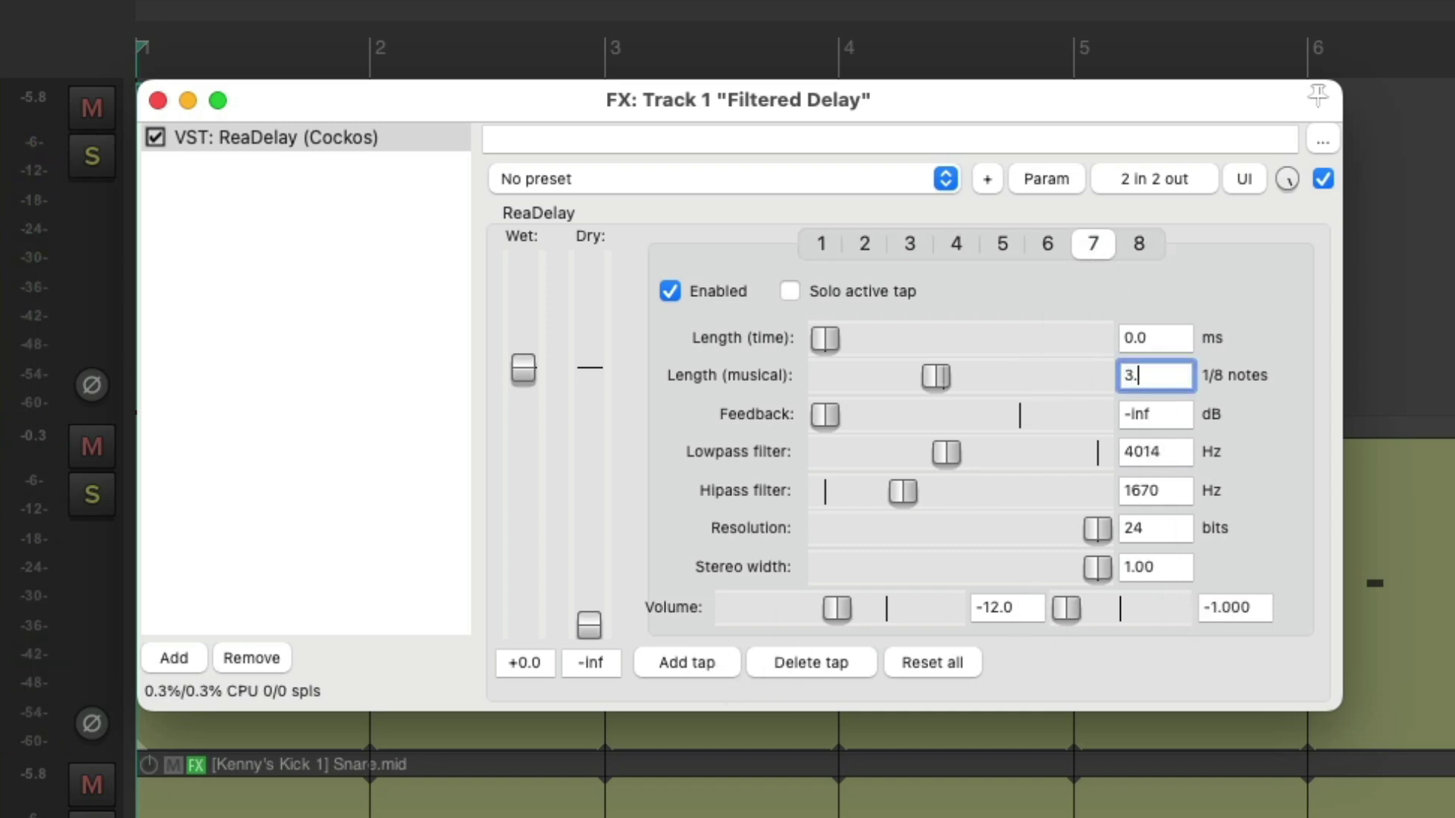
pyautogui.write('5')
pyautogui.click(1138, 244)
pyautogui.doubleClick(1174, 374)
pyautogui.write('4')
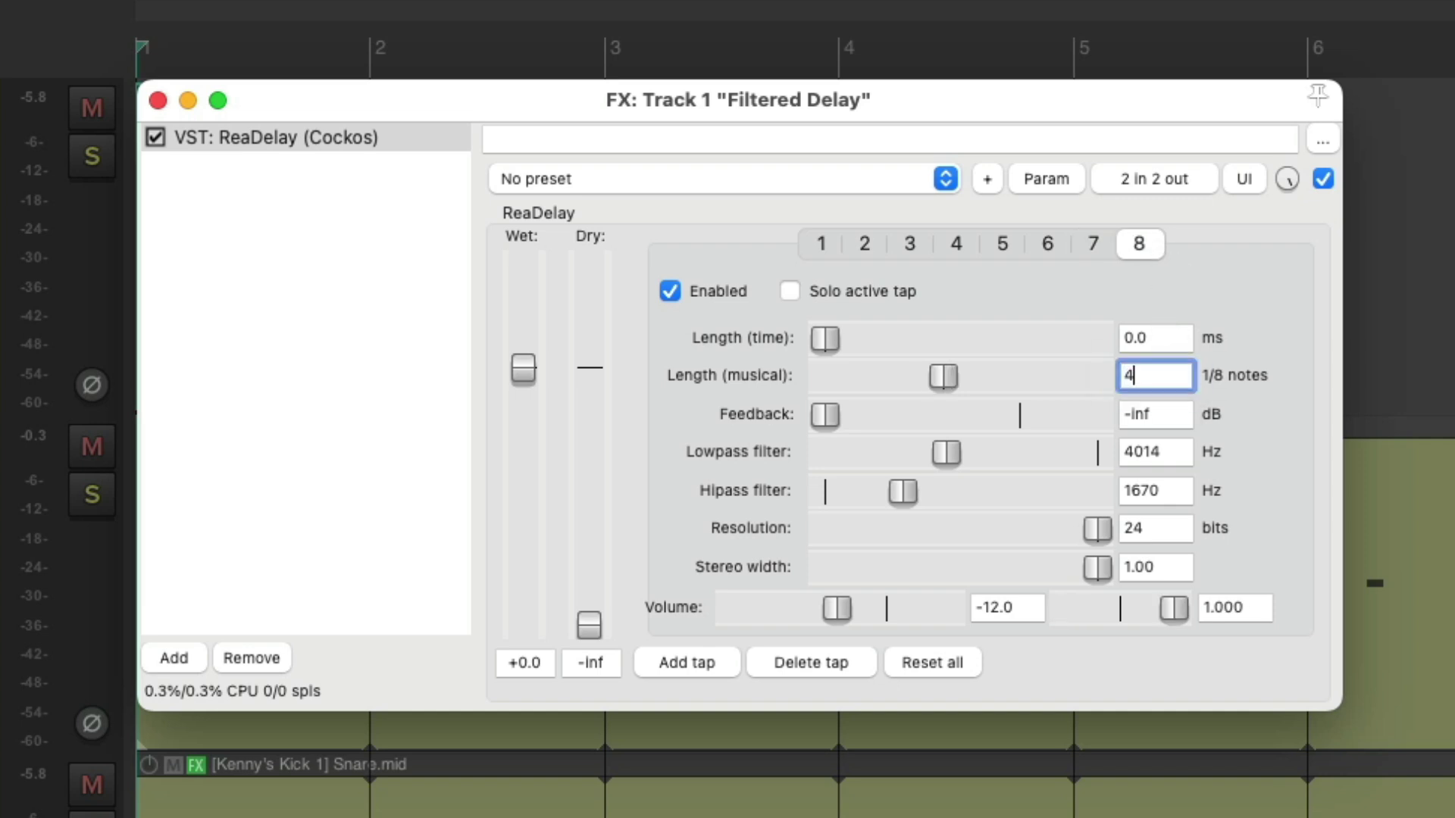
pyautogui.press('Return')
# Step: Set taps 7 and 8 to -15 volume and filter tap 7 to 3168 Hz low-pass, 2204 Hz high-pass
pyautogui.click(1094, 244)
pyautogui.doubleClick(1023, 607)
pyautogui.write('-15')
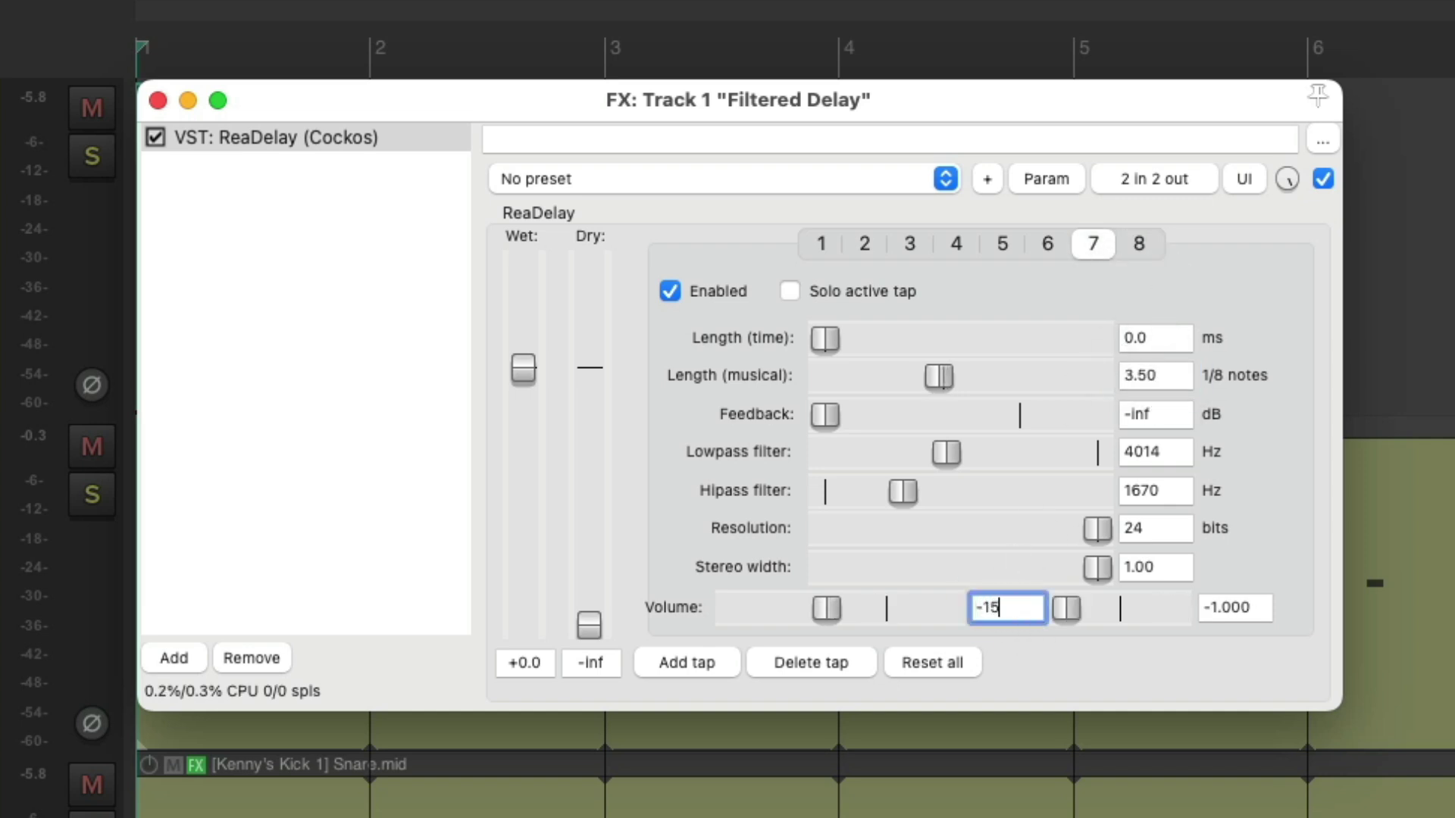
pyautogui.click(1139, 246)
pyautogui.doubleClick(1025, 607)
pyautogui.write('-15')
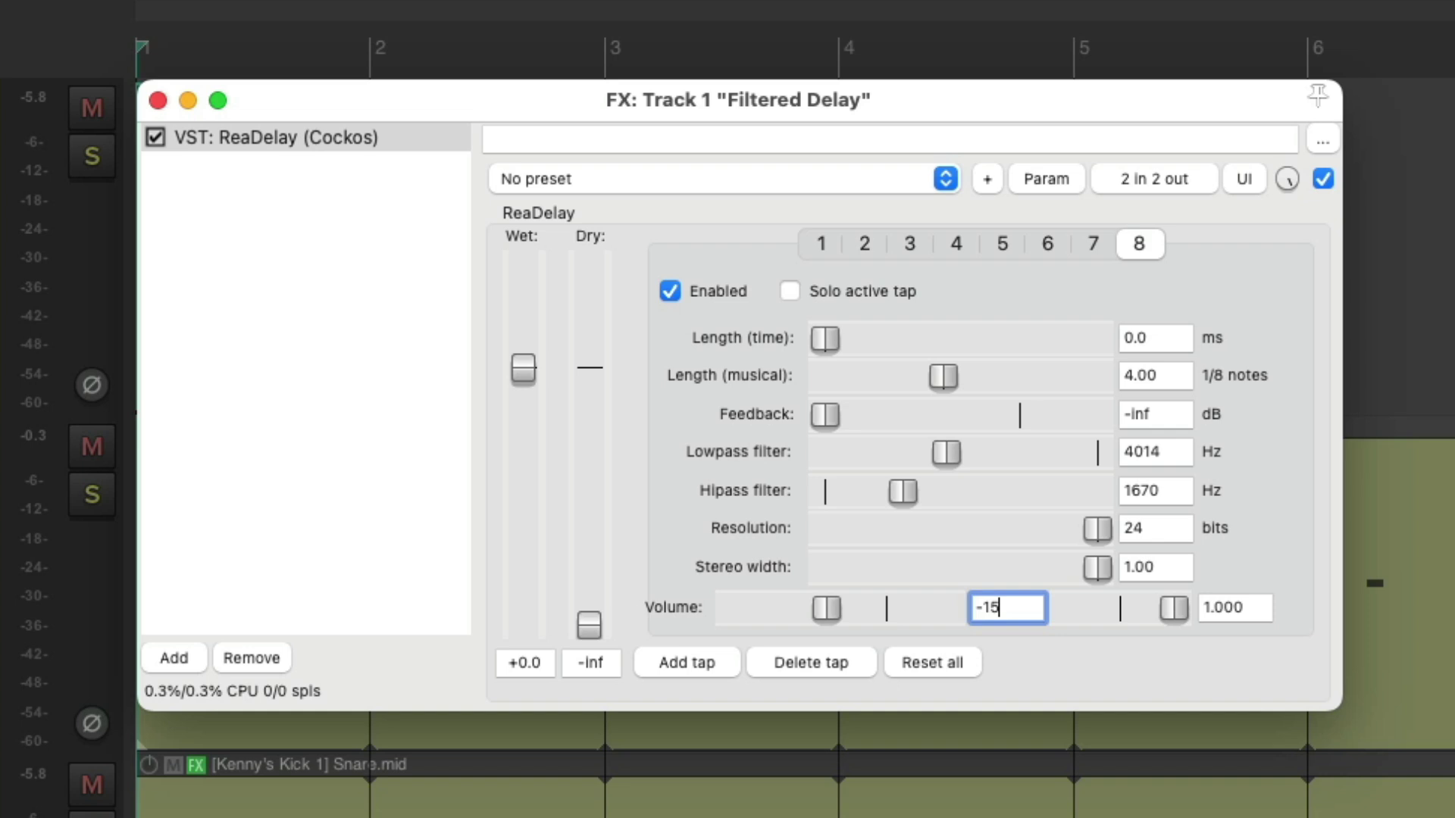
pyautogui.click(1094, 244)
pyautogui.moveTo(946, 453); pyautogui.dragTo(933, 455)
pyautogui.moveTo(903, 491); pyautogui.dragTo(926, 523)
pyautogui.click(1140, 250)
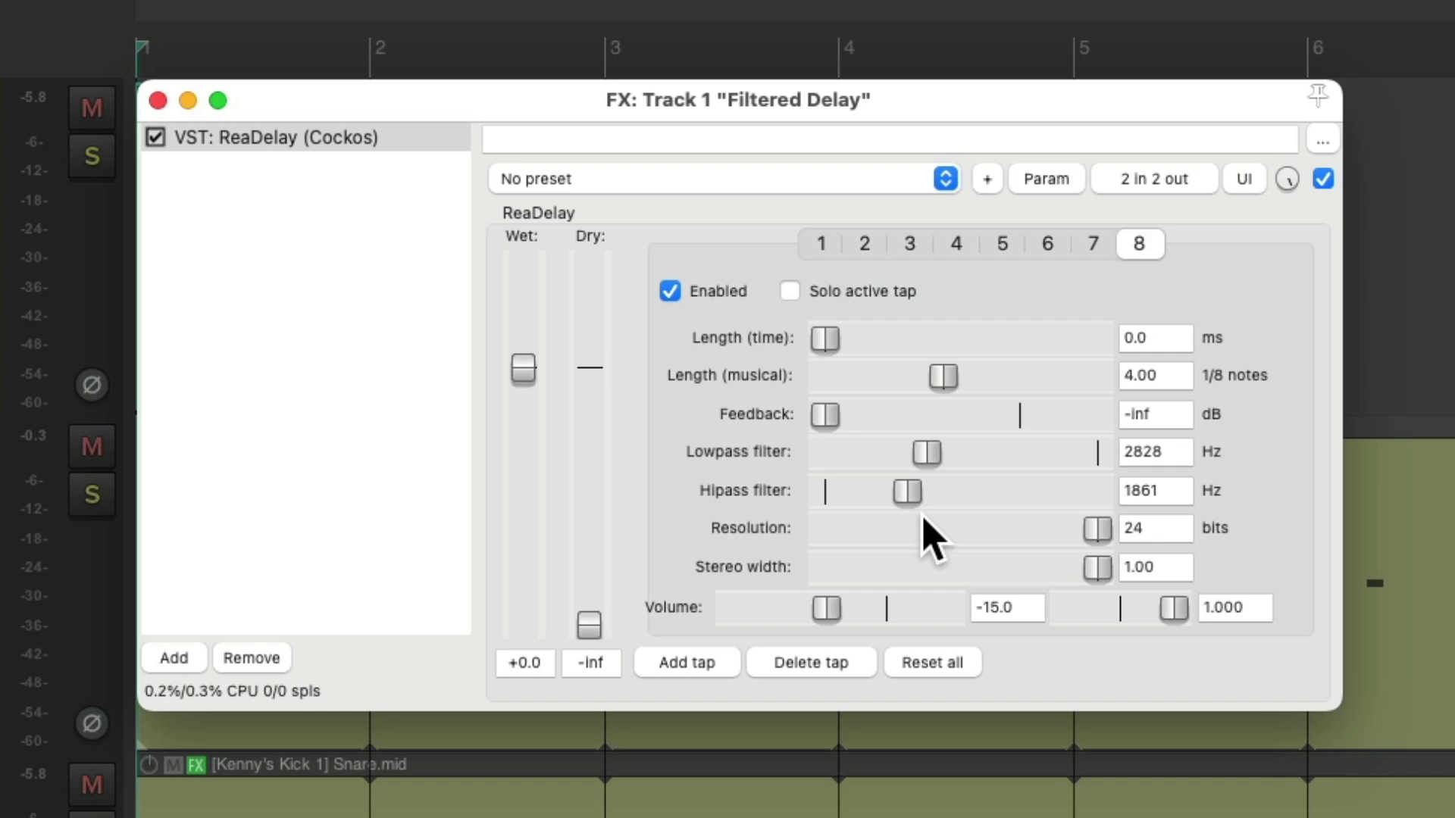
# Step: Add ReaVerbate after ReaDelay on Filtered Delay, with its wet level at -22.3 dB
pyautogui.doubleClick(409, 298)
pyautogui.write('verb')
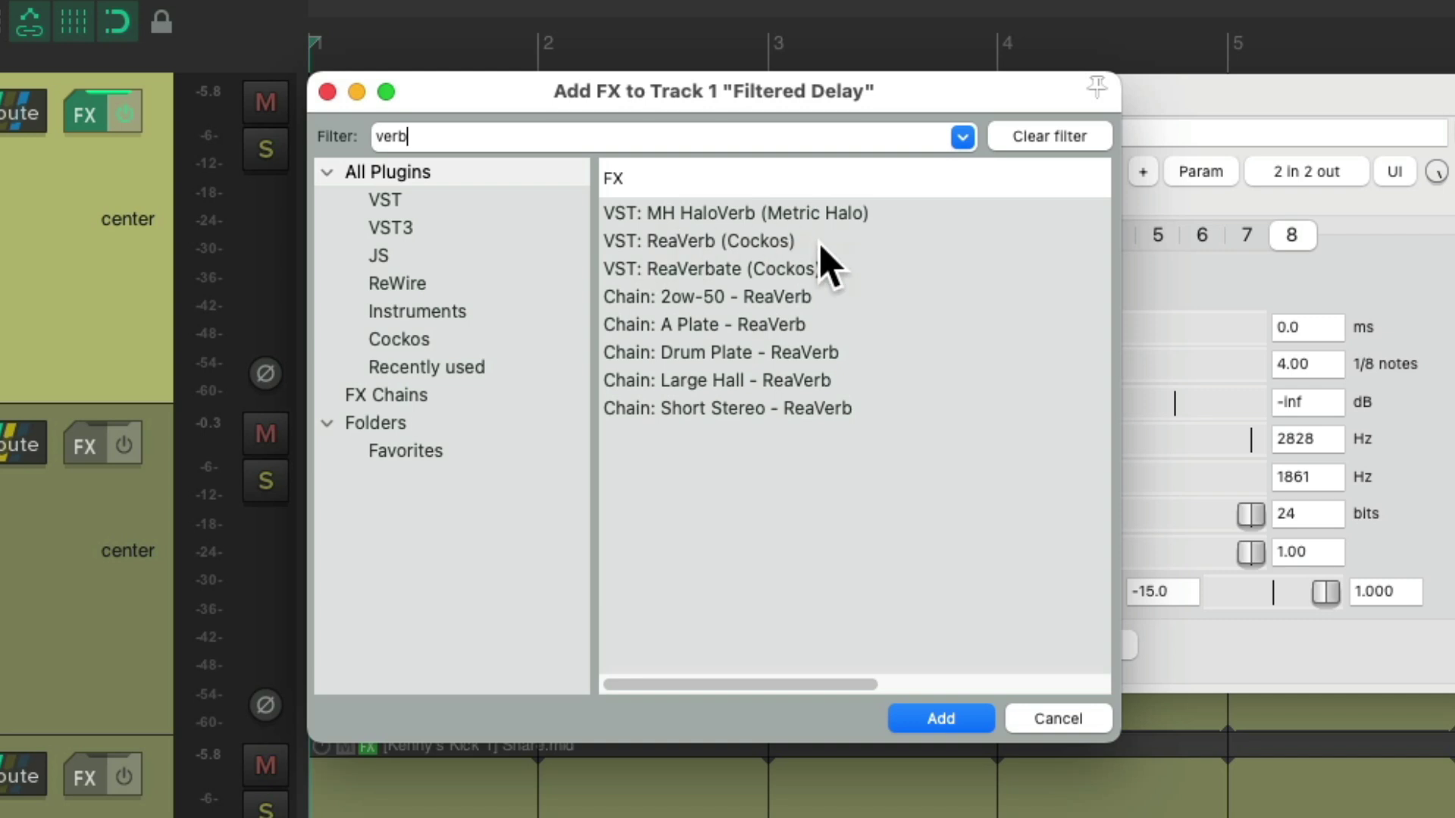
pyautogui.click(824, 269)
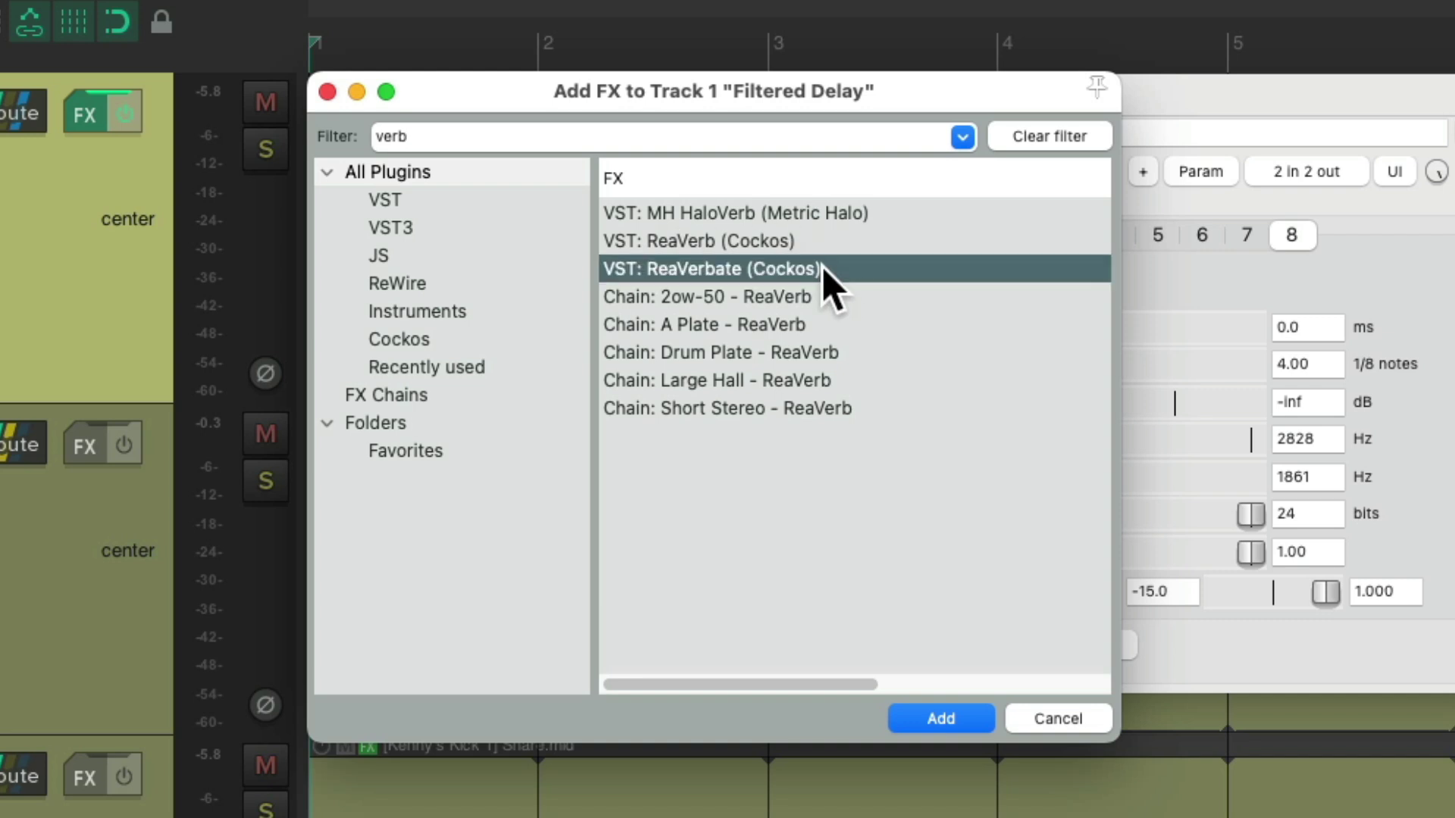
pyautogui.doubleClick(842, 270)
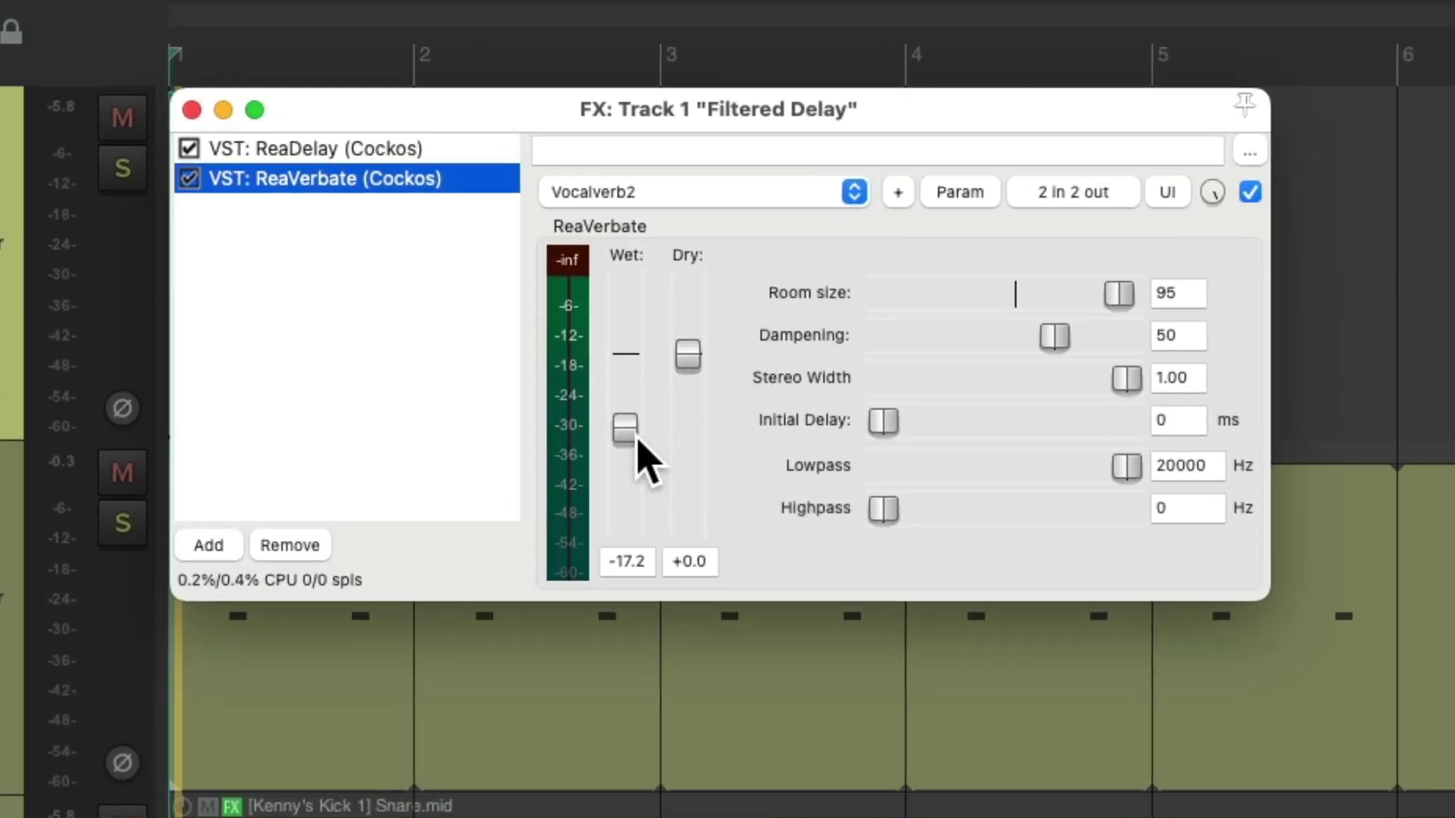
pyautogui.moveTo(746, 396); pyautogui.dragTo(741, 399)
pyautogui.moveTo(632, 439); pyautogui.dragTo(632, 449)
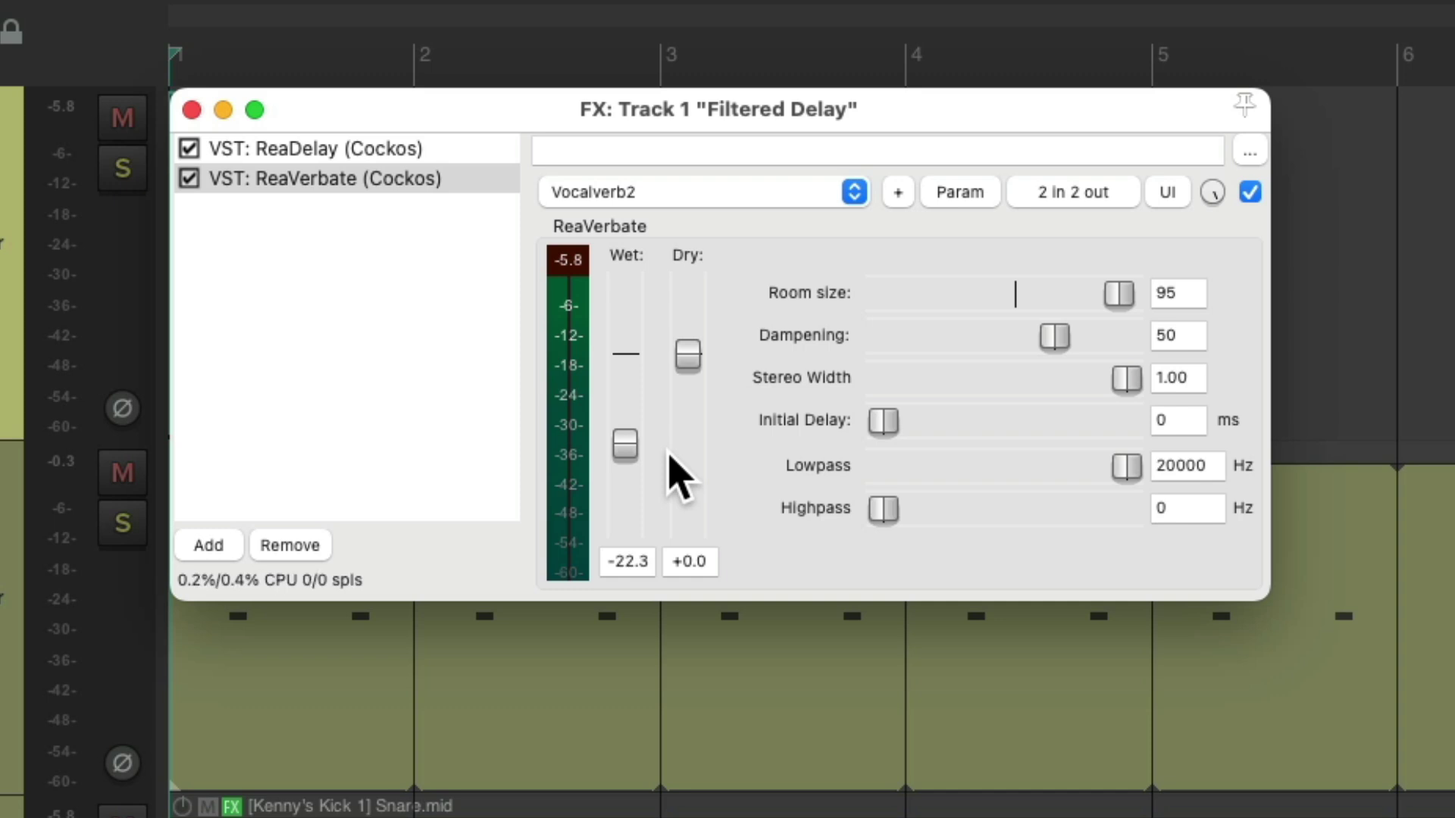
pyautogui.rightClick(386, 284)
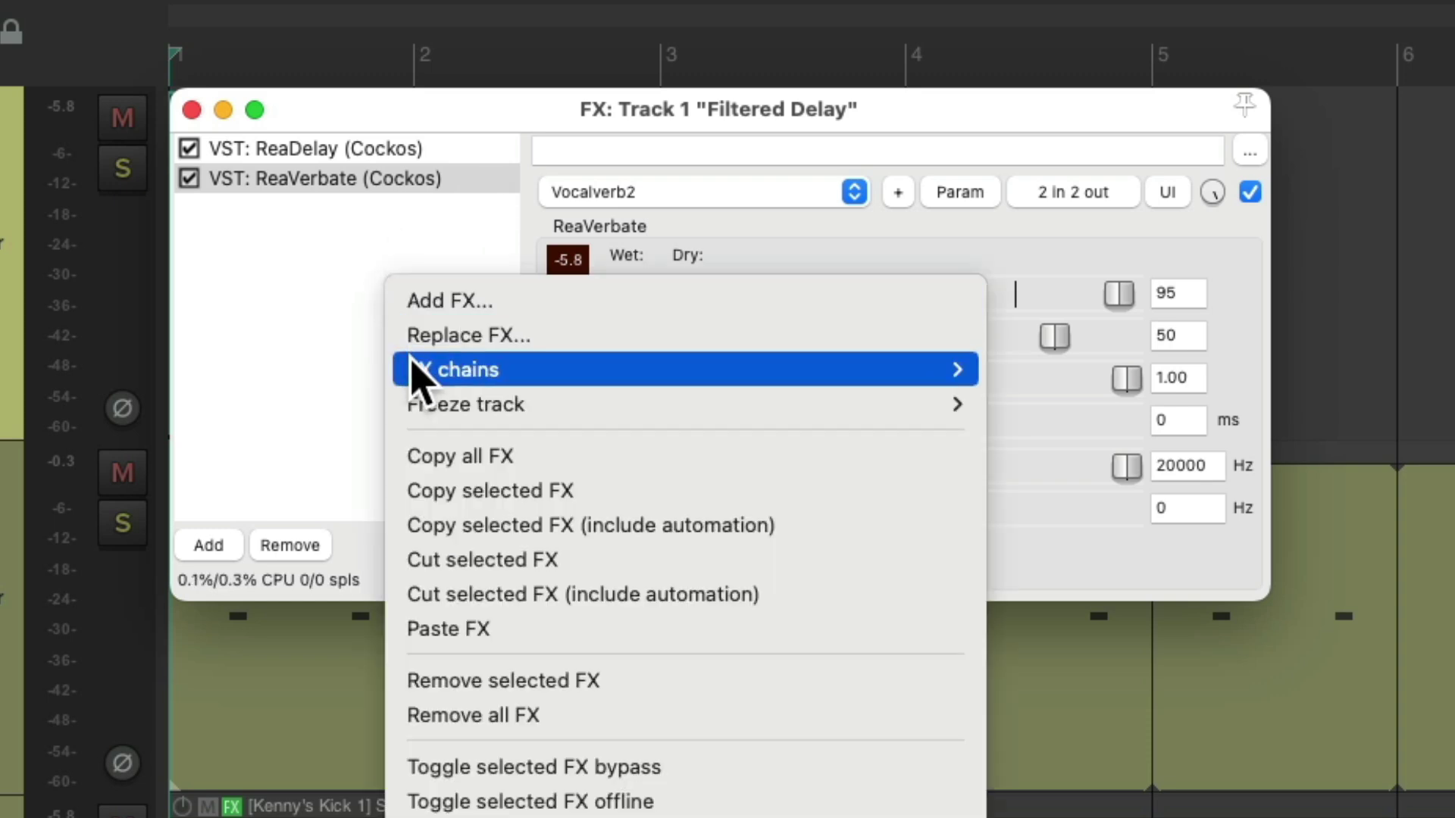
pyautogui.moveTo(417, 381)
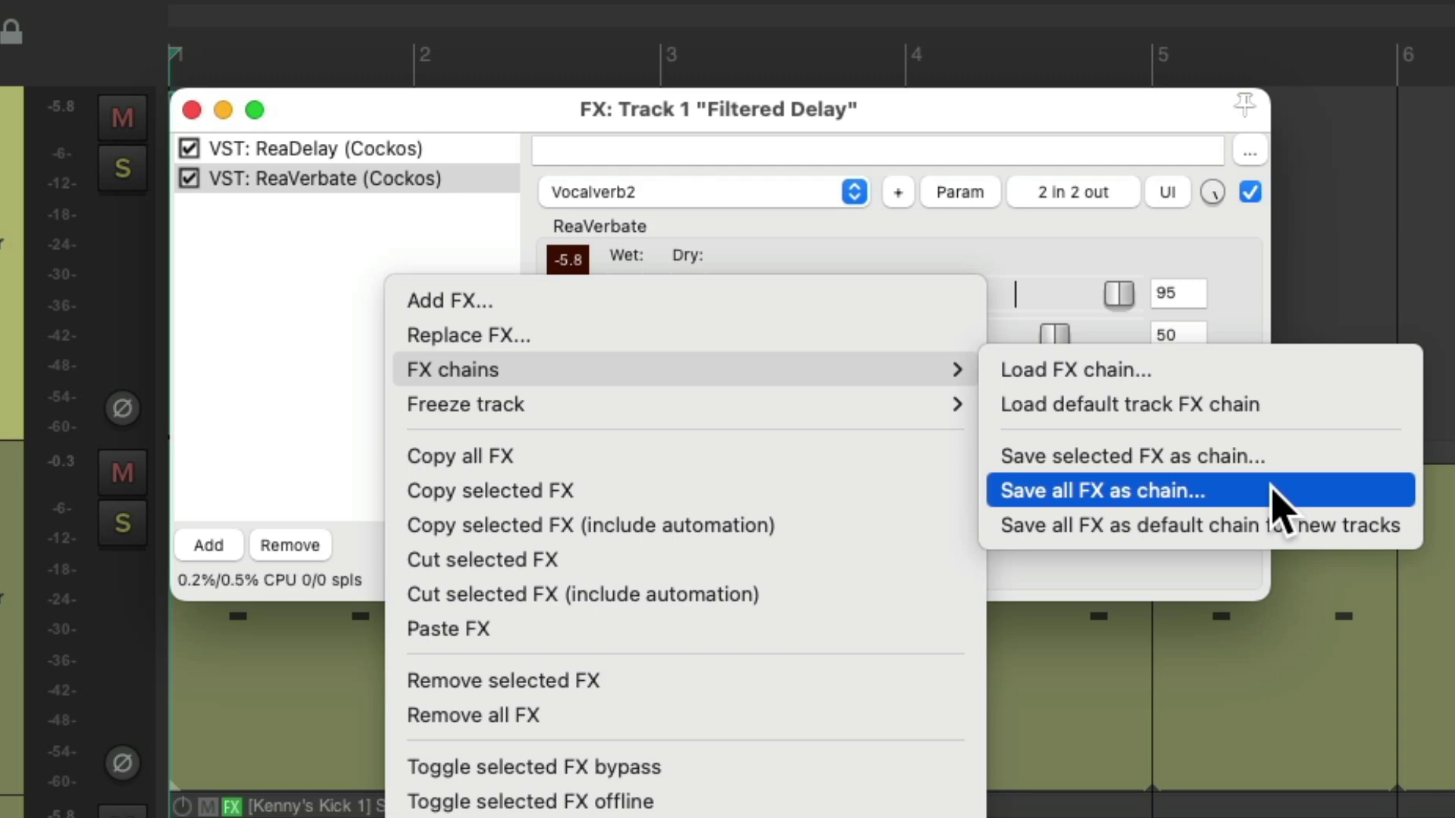
pyautogui.click(325, 325)
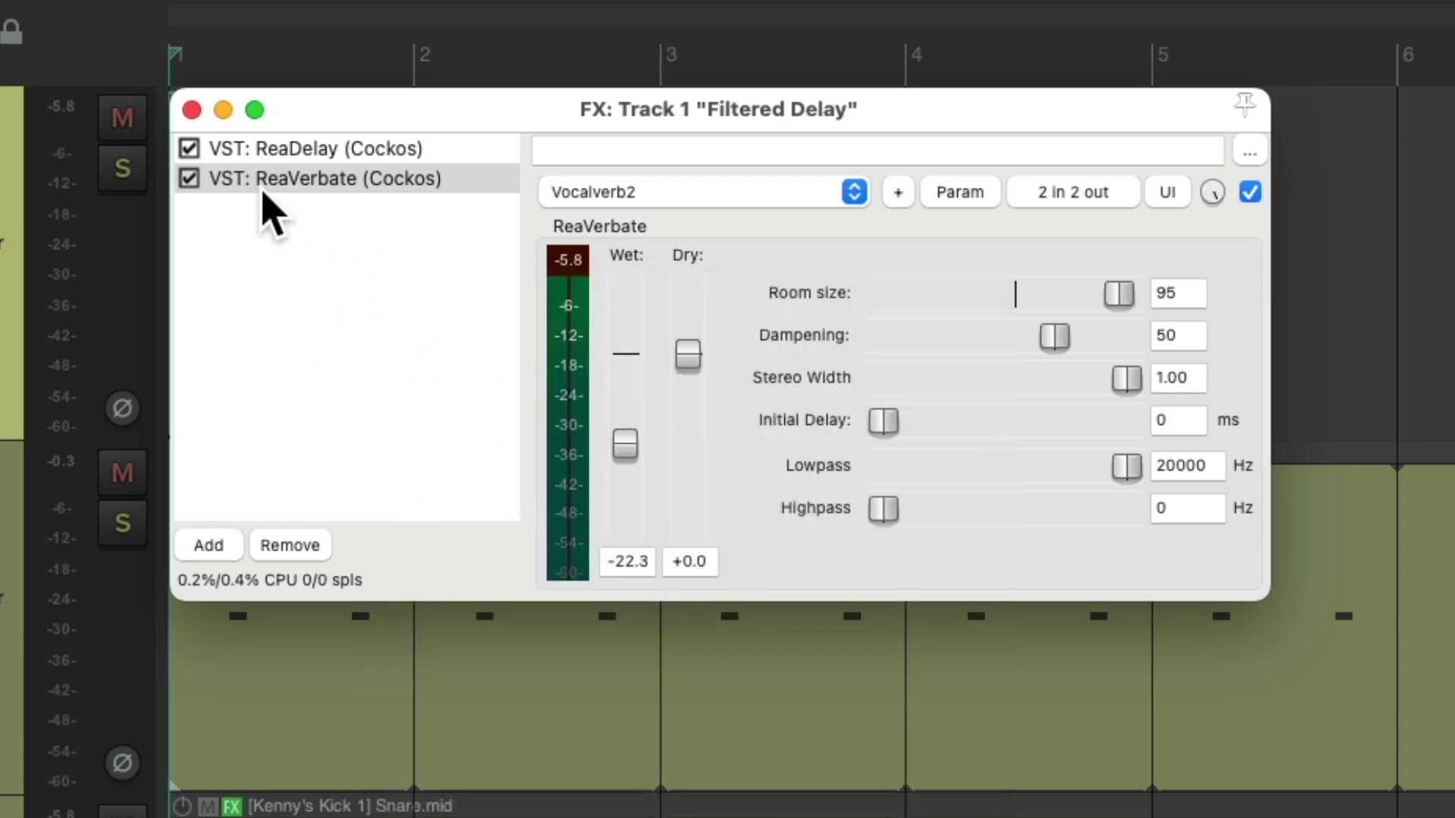
# Step: Bypass ReaVerbate and replace the old ReaDelay with a fresh one at the top of the chain
pyautogui.click(189, 181)
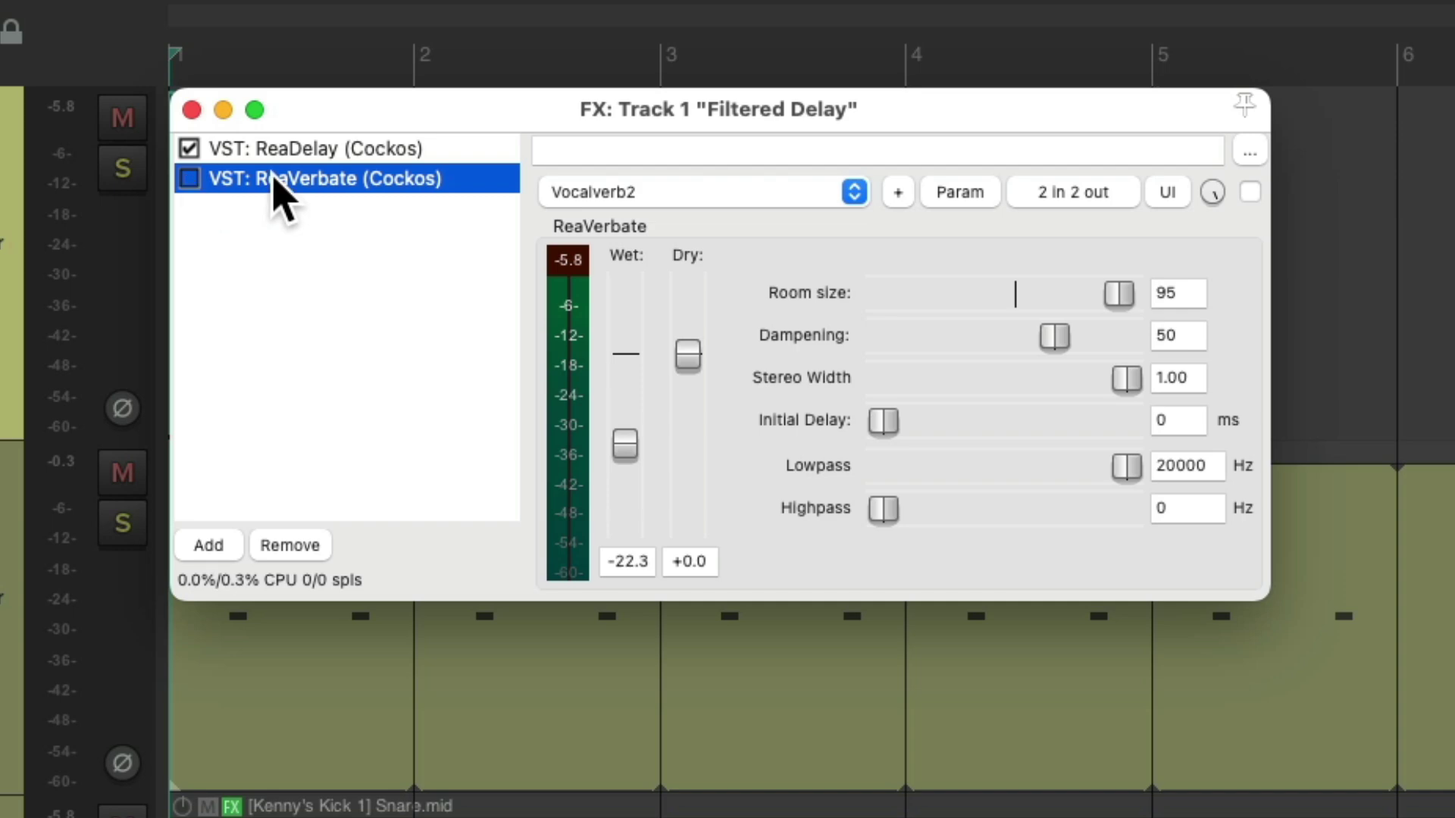
pyautogui.click(453, 151)
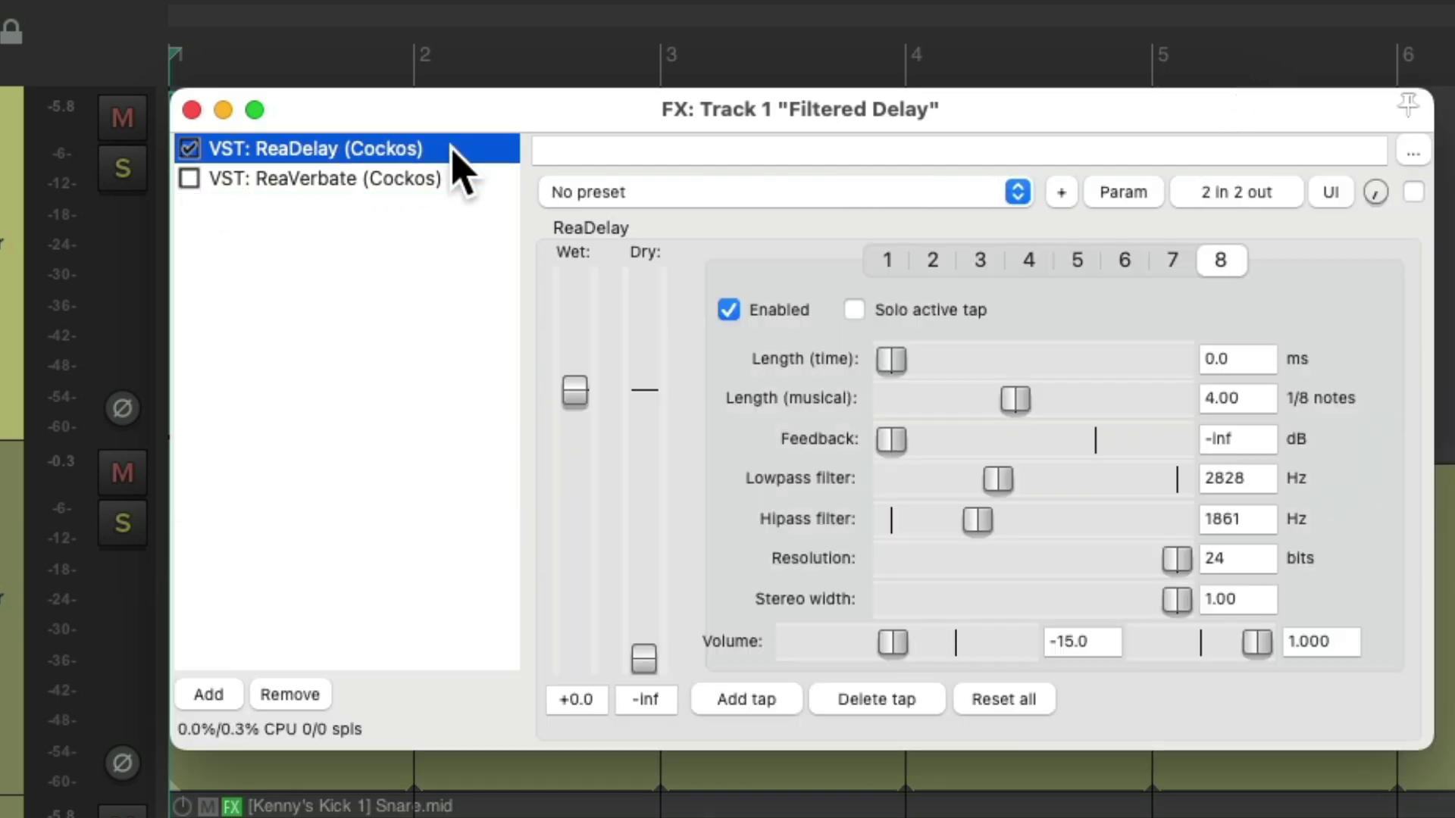
pyautogui.click(316, 692)
pyautogui.doubleClick(341, 416)
pyautogui.write('delay')
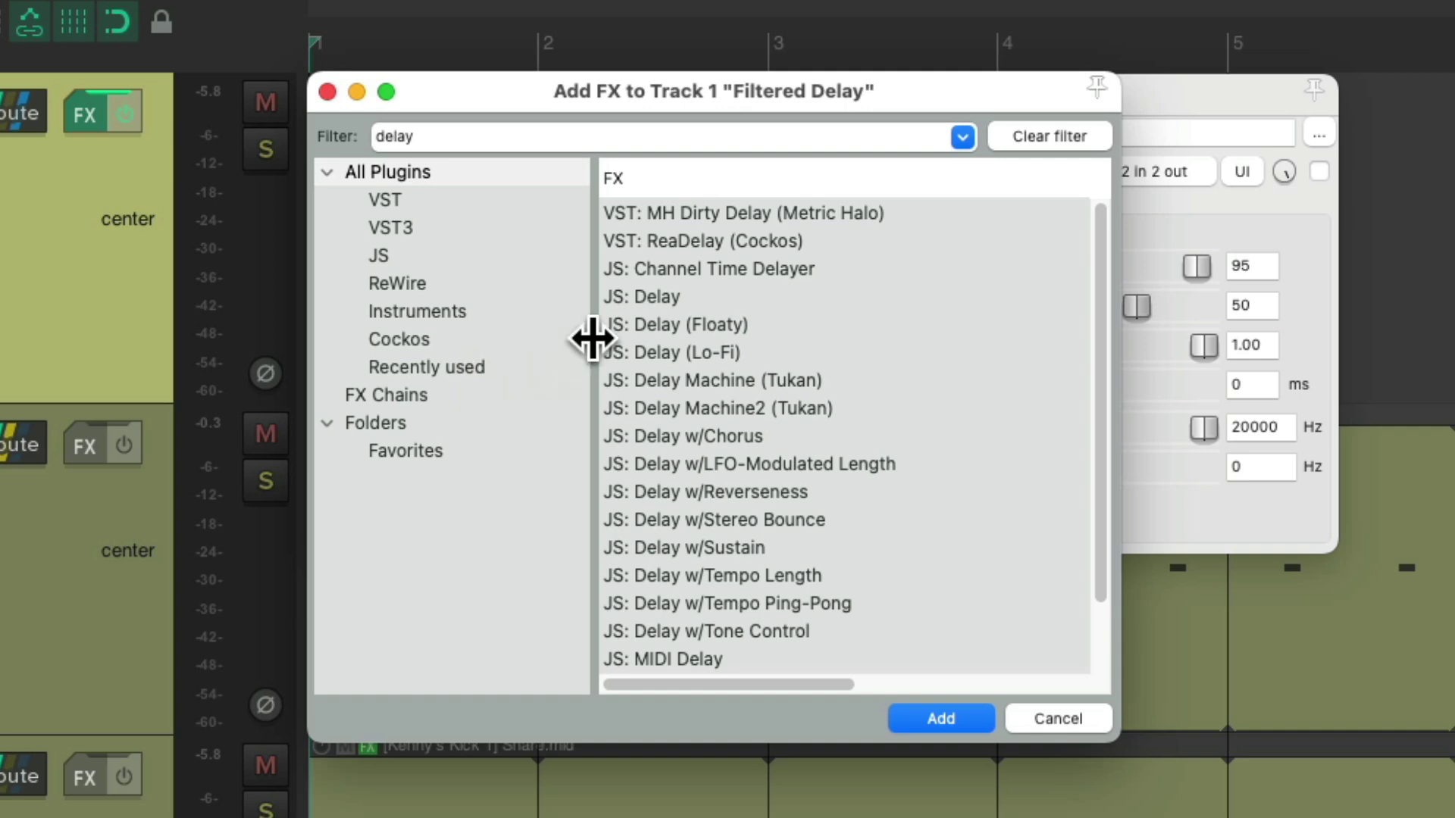
pyautogui.doubleClick(716, 241)
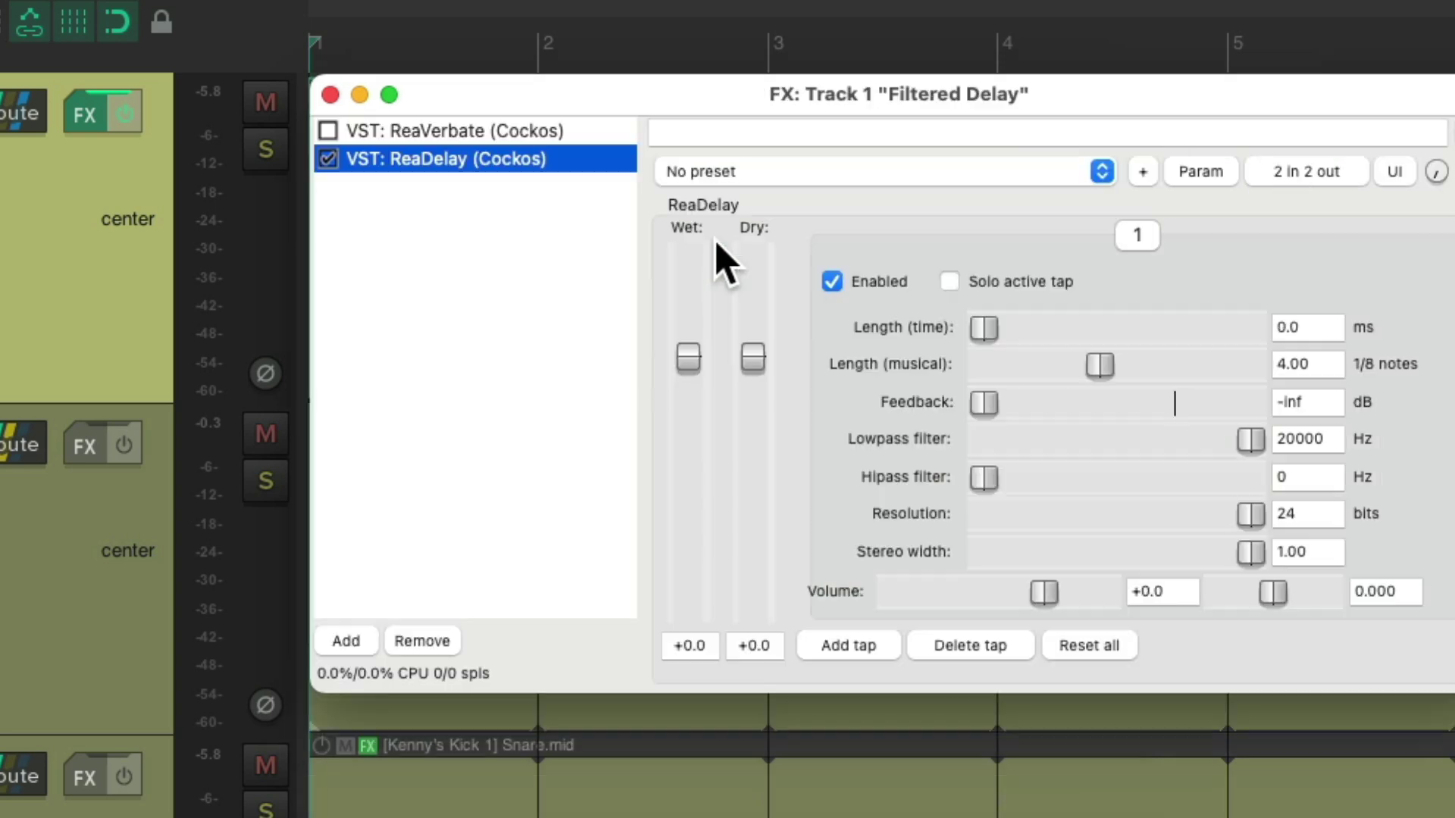
pyautogui.moveTo(329, 182); pyautogui.dragTo(328, 140)
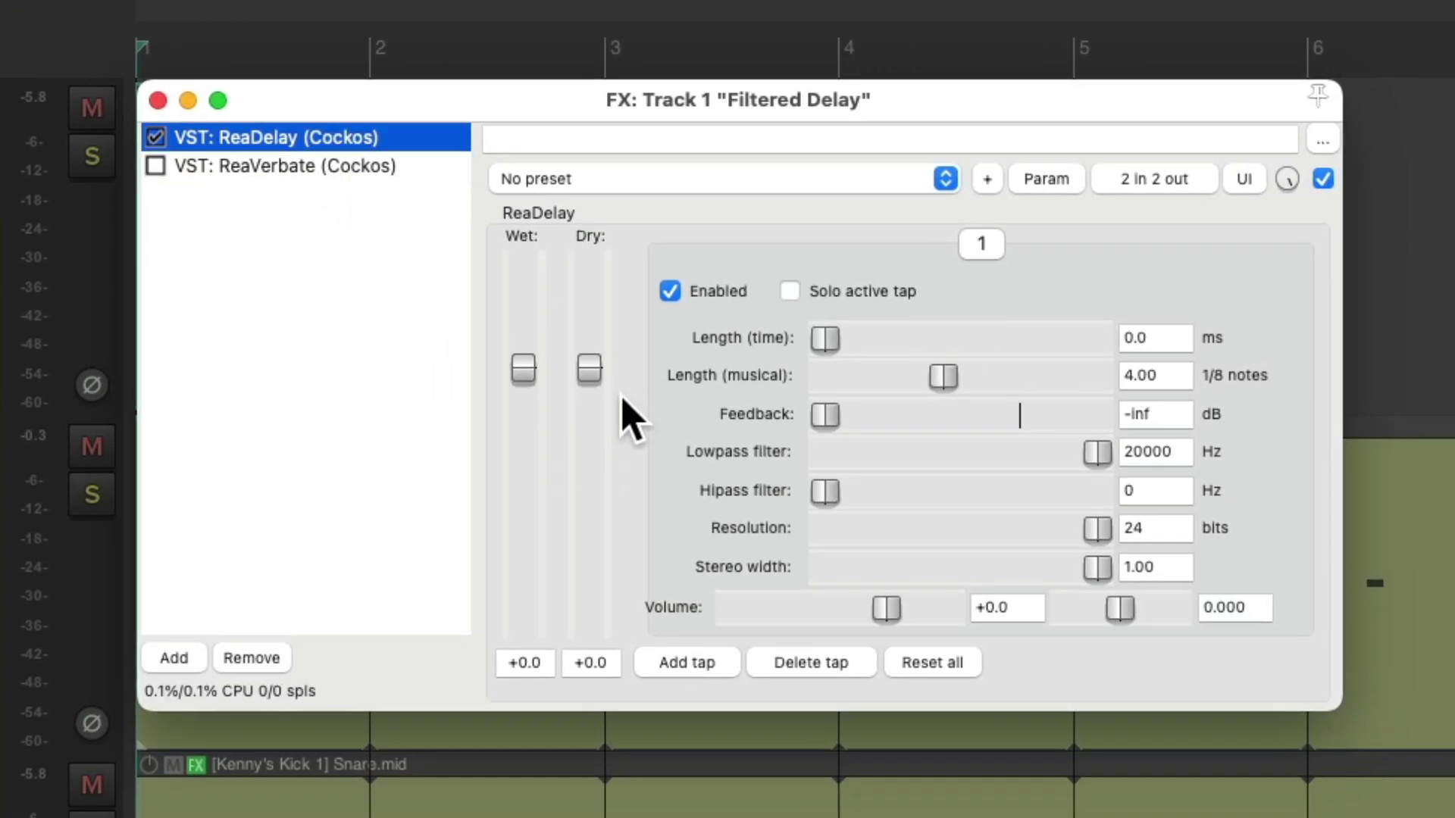
# Step: Set the new ReaDelay to dry -inf, length .5 and feedback -5.9 dB while listening
pyautogui.moveTo(590, 369); pyautogui.dragTo(589, 663)
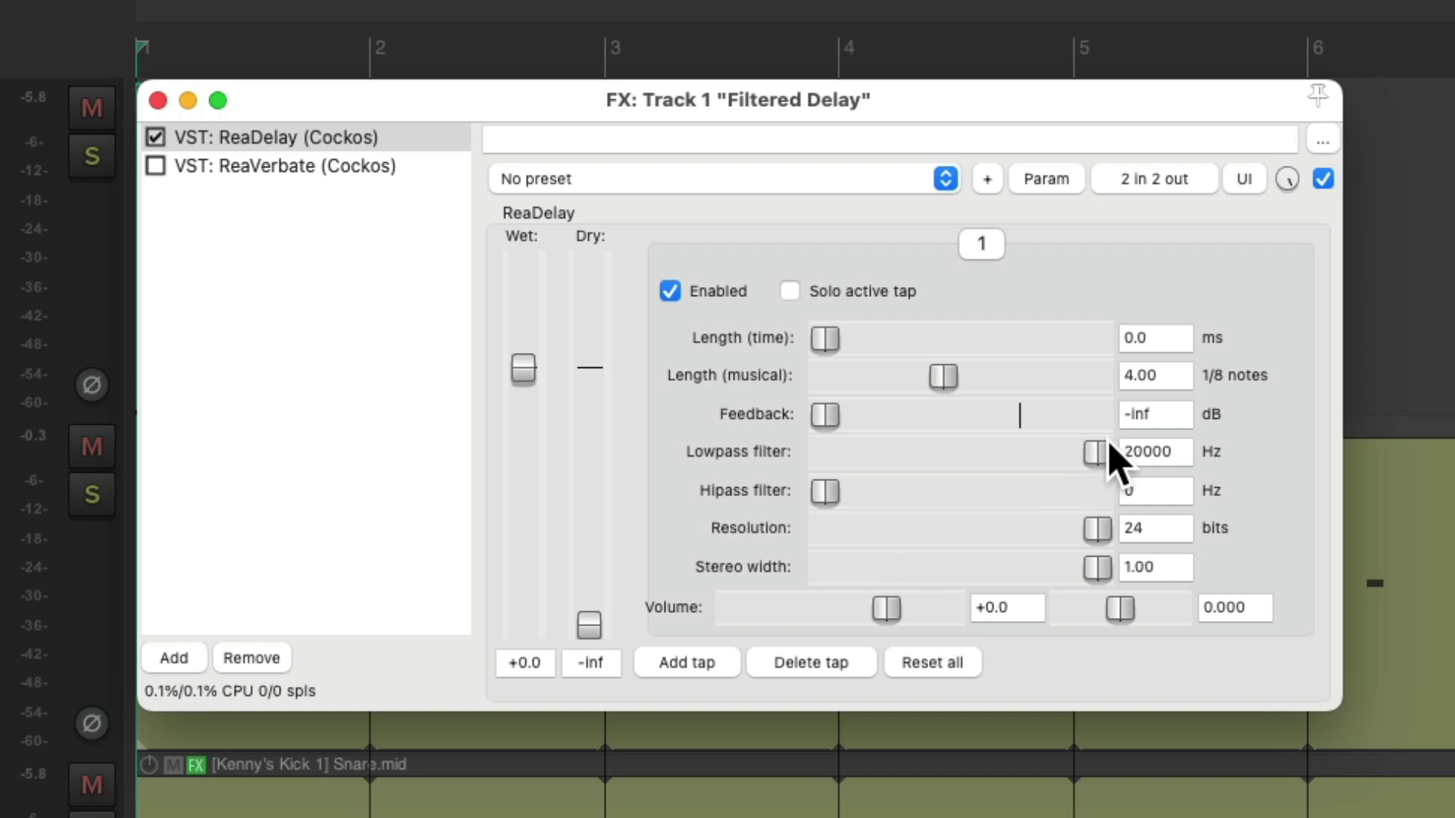
pyautogui.write('.5')
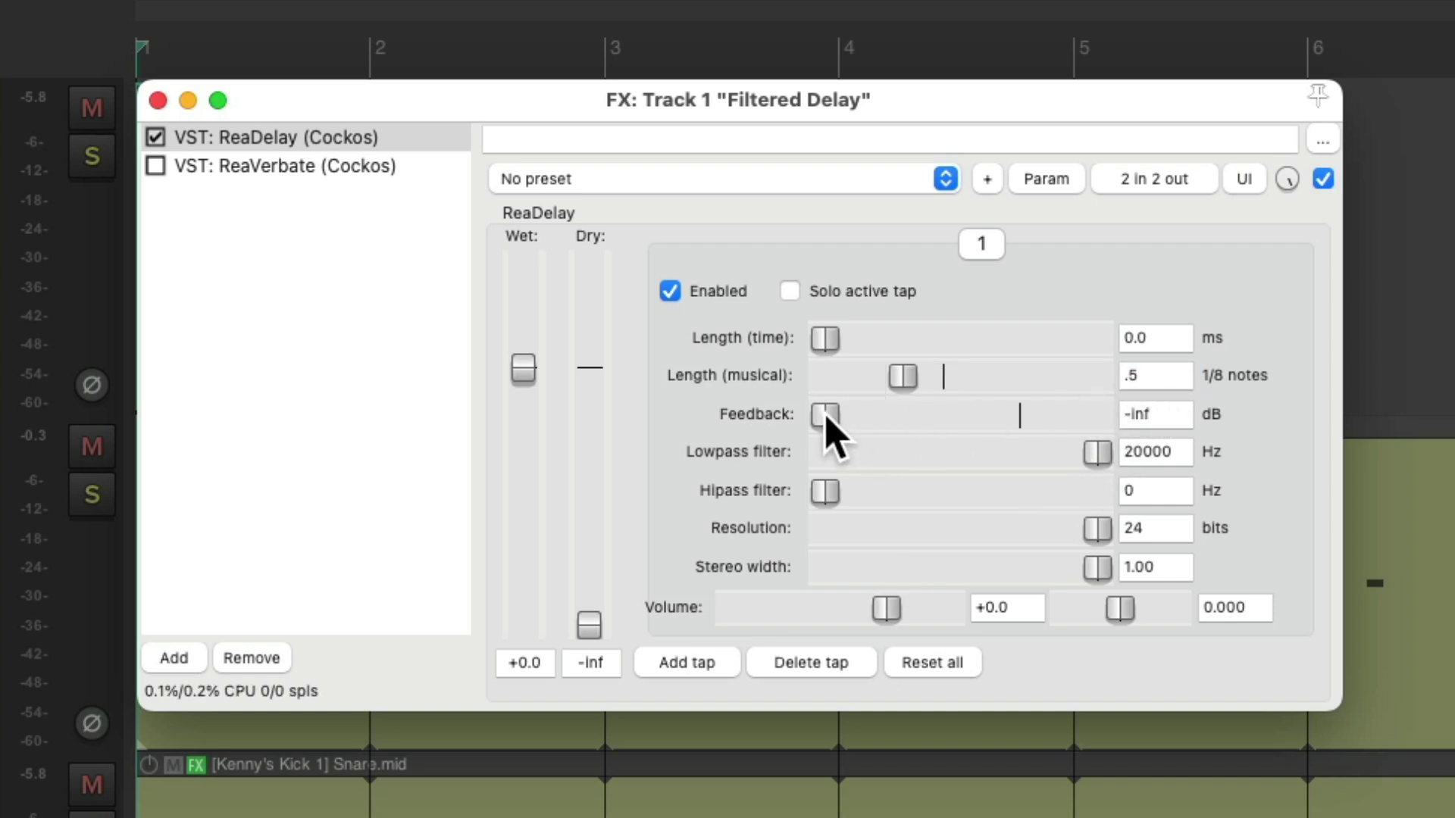
pyautogui.moveTo(826, 418); pyautogui.dragTo(985, 428)
pyautogui.press('space')
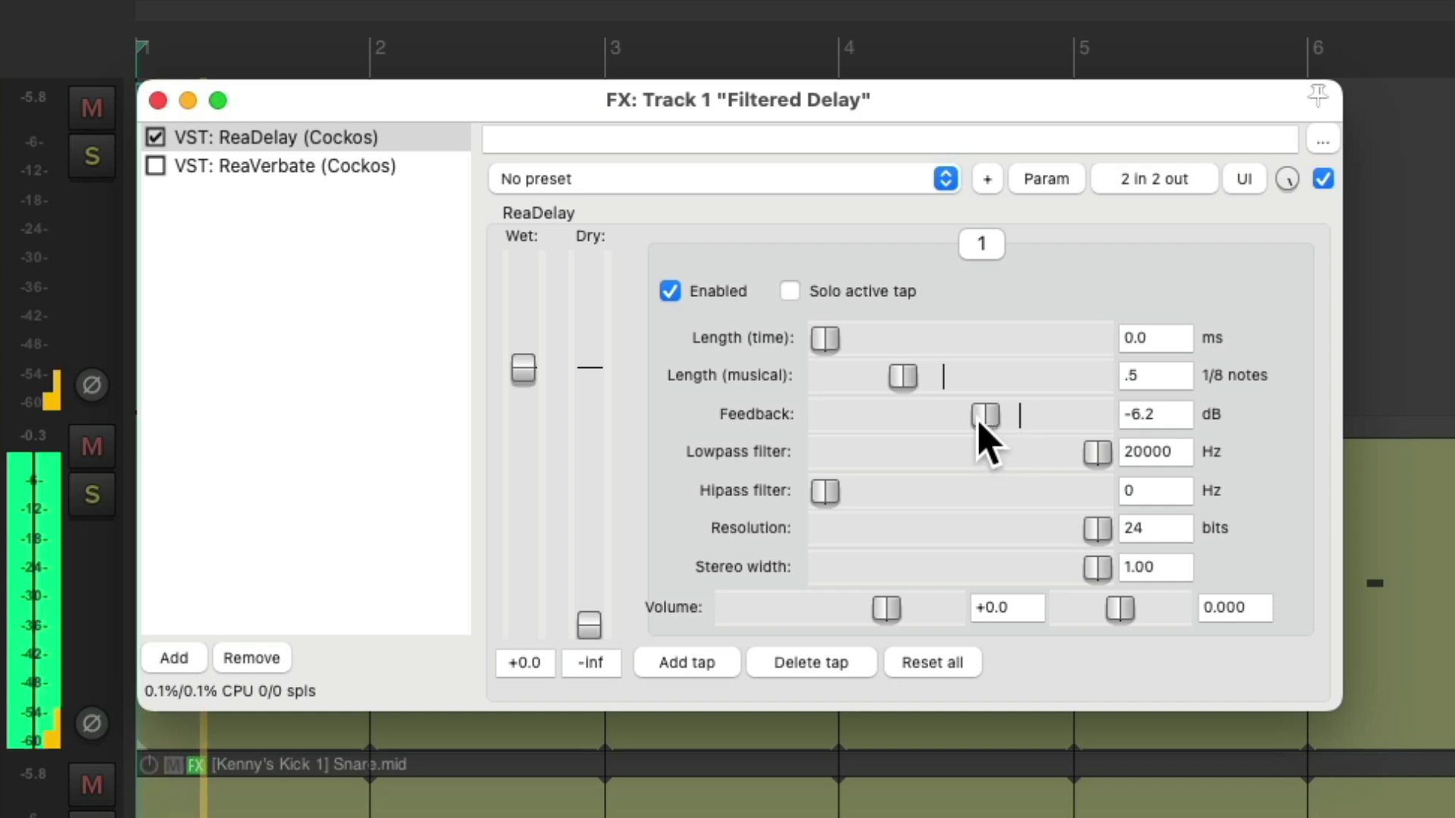
pyautogui.moveTo(979, 418); pyautogui.dragTo(982, 416)
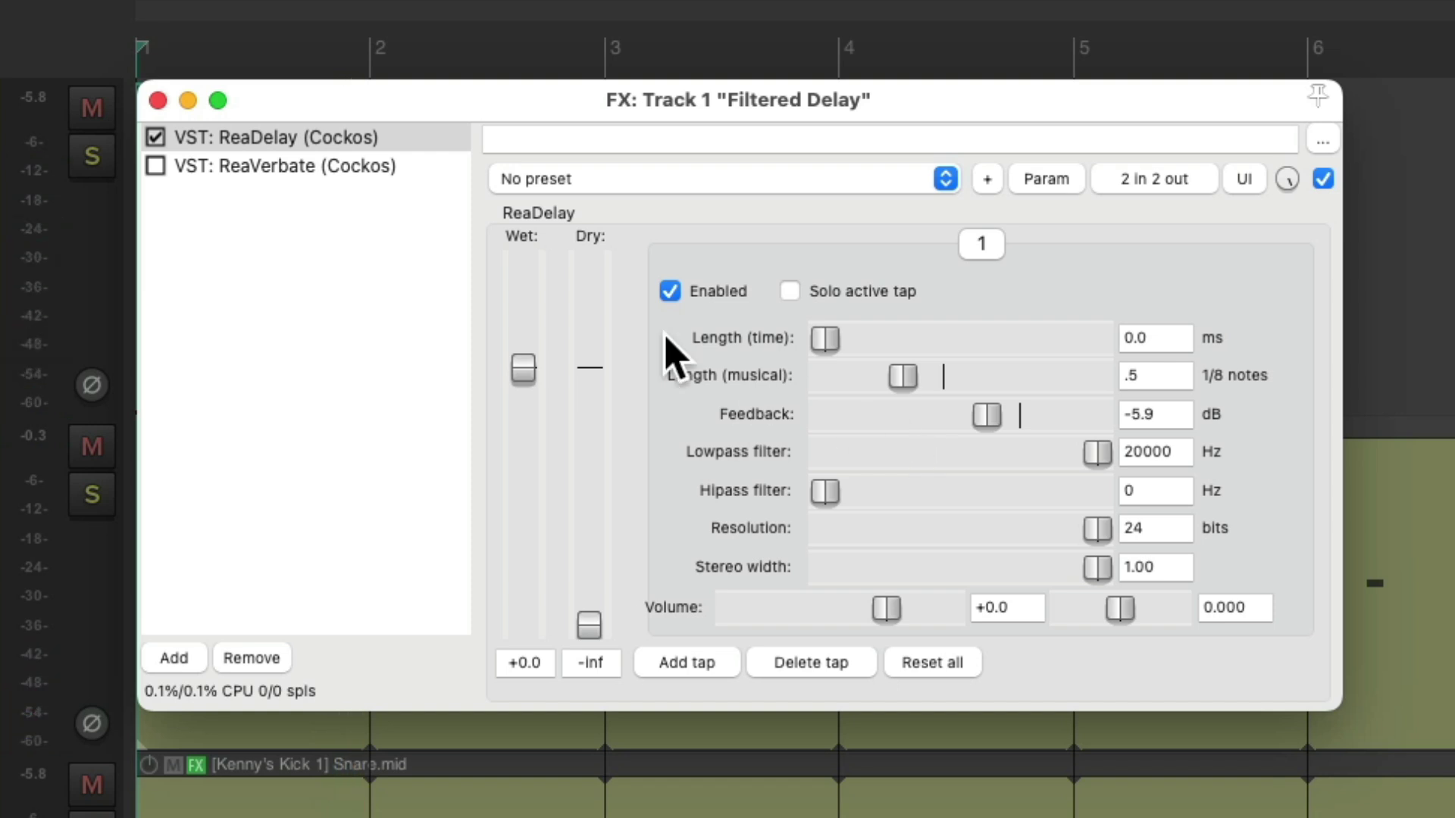
# Step: Add JS: Ping Pong Pan to the Filtered Delay chain
pyautogui.doubleClick(302, 318)
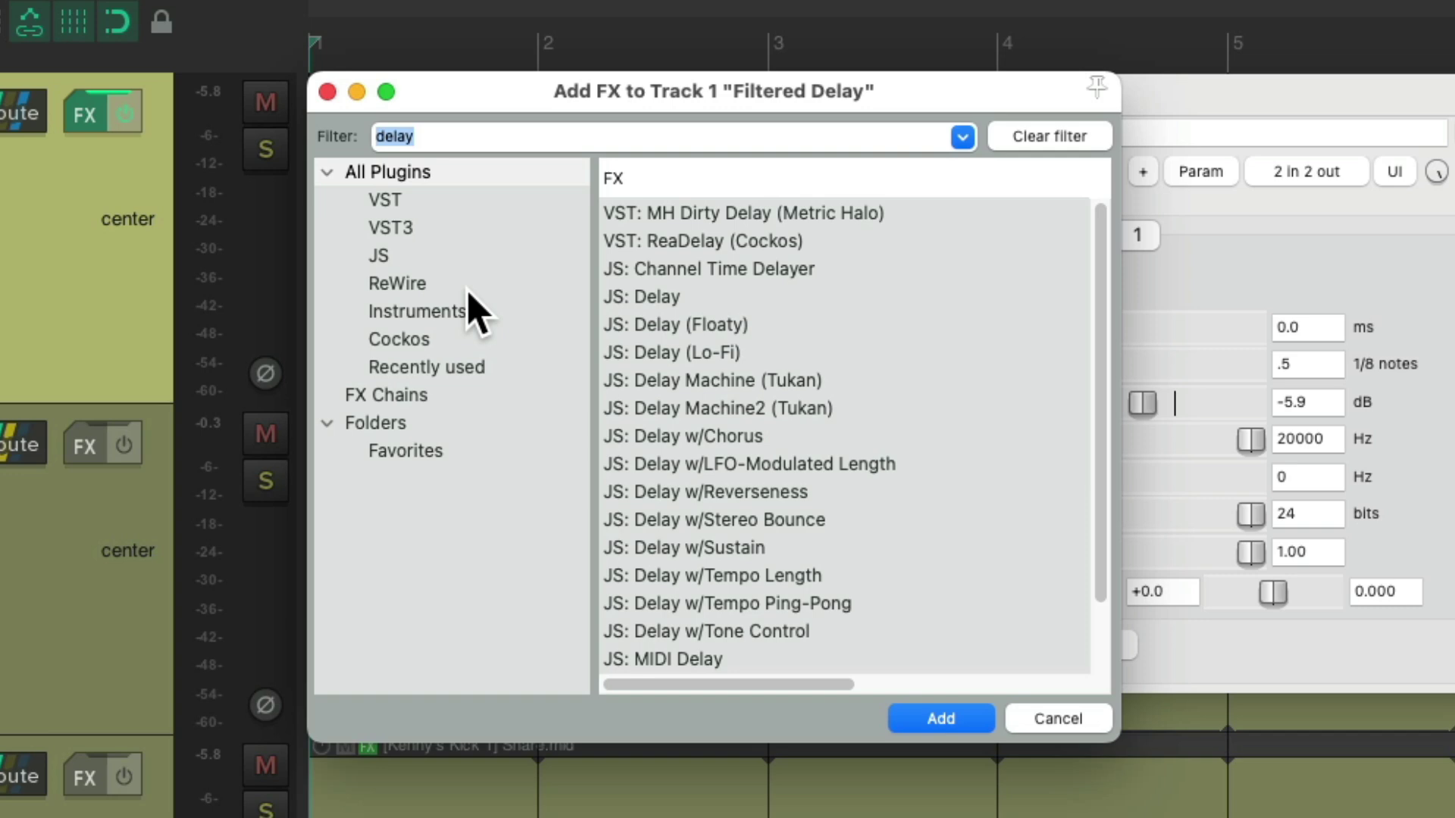
pyautogui.write('pan')
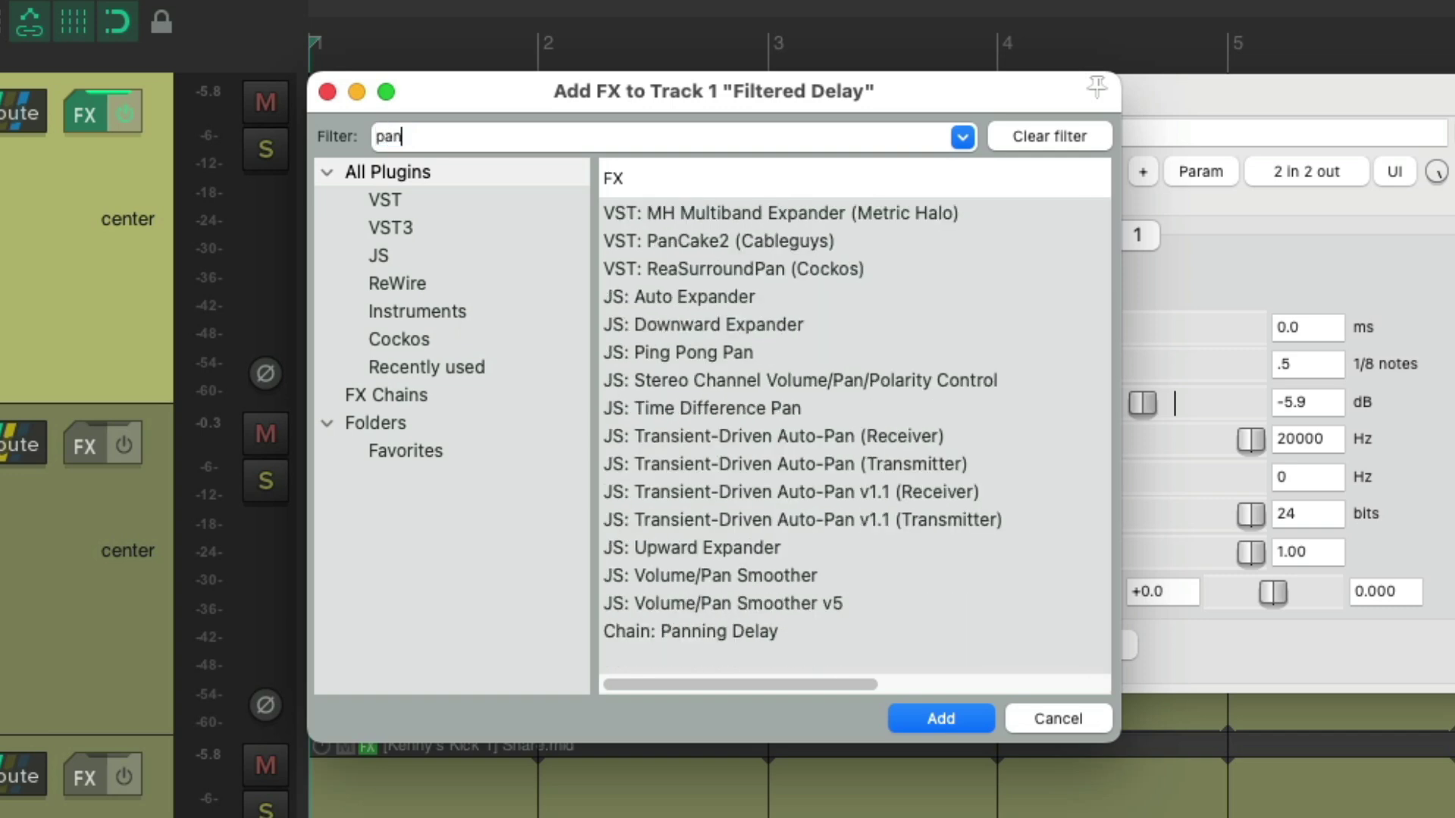
pyautogui.click(788, 354)
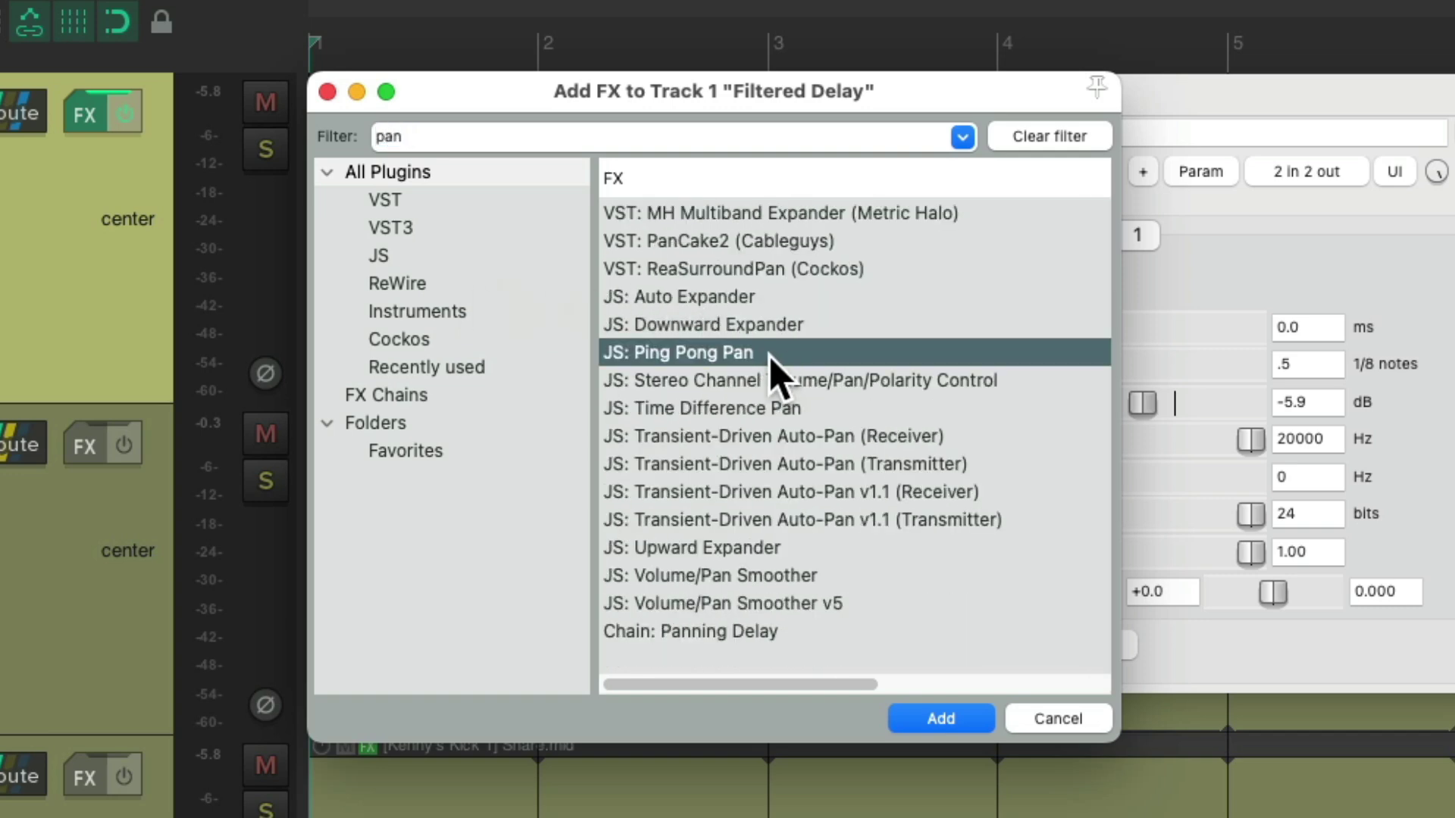
pyautogui.doubleClick(769, 354)
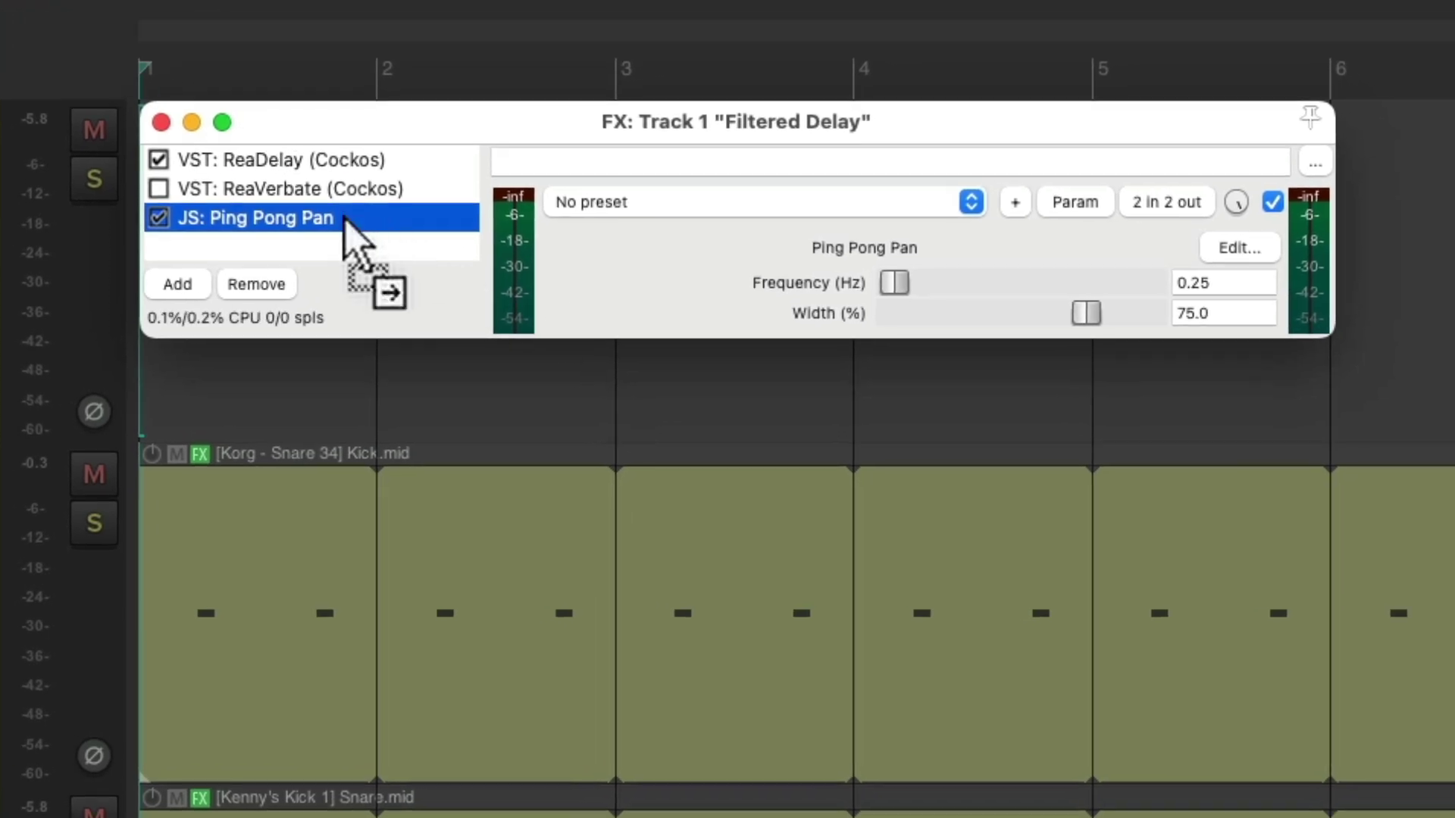
# Step: Move Ping Pong Pan above ReaVerbate and widen its 2.0 Hz panning to 100%, previewing playback
pyautogui.moveTo(346, 188); pyautogui.dragTo(350, 191)
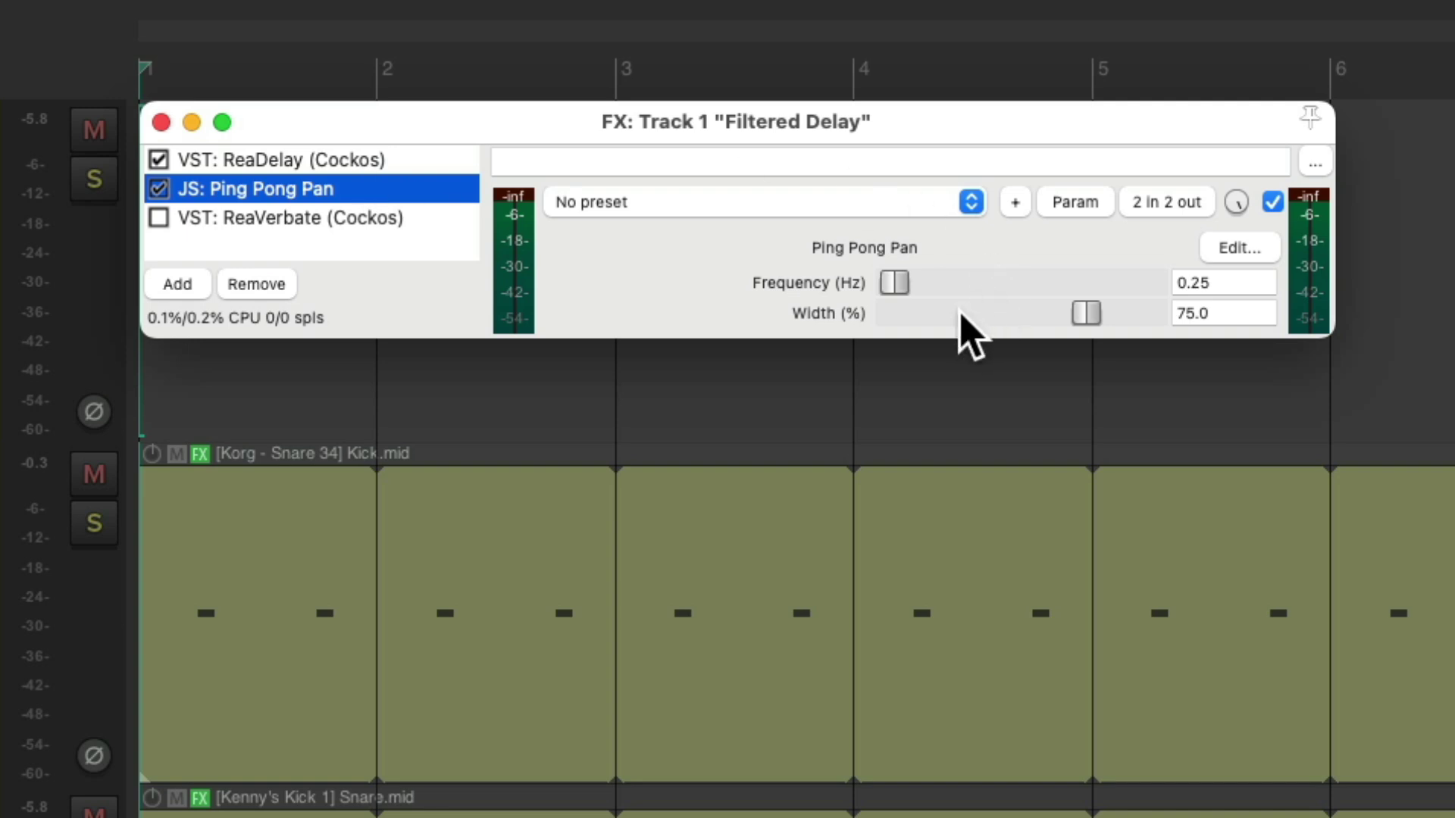
pyautogui.press('space')
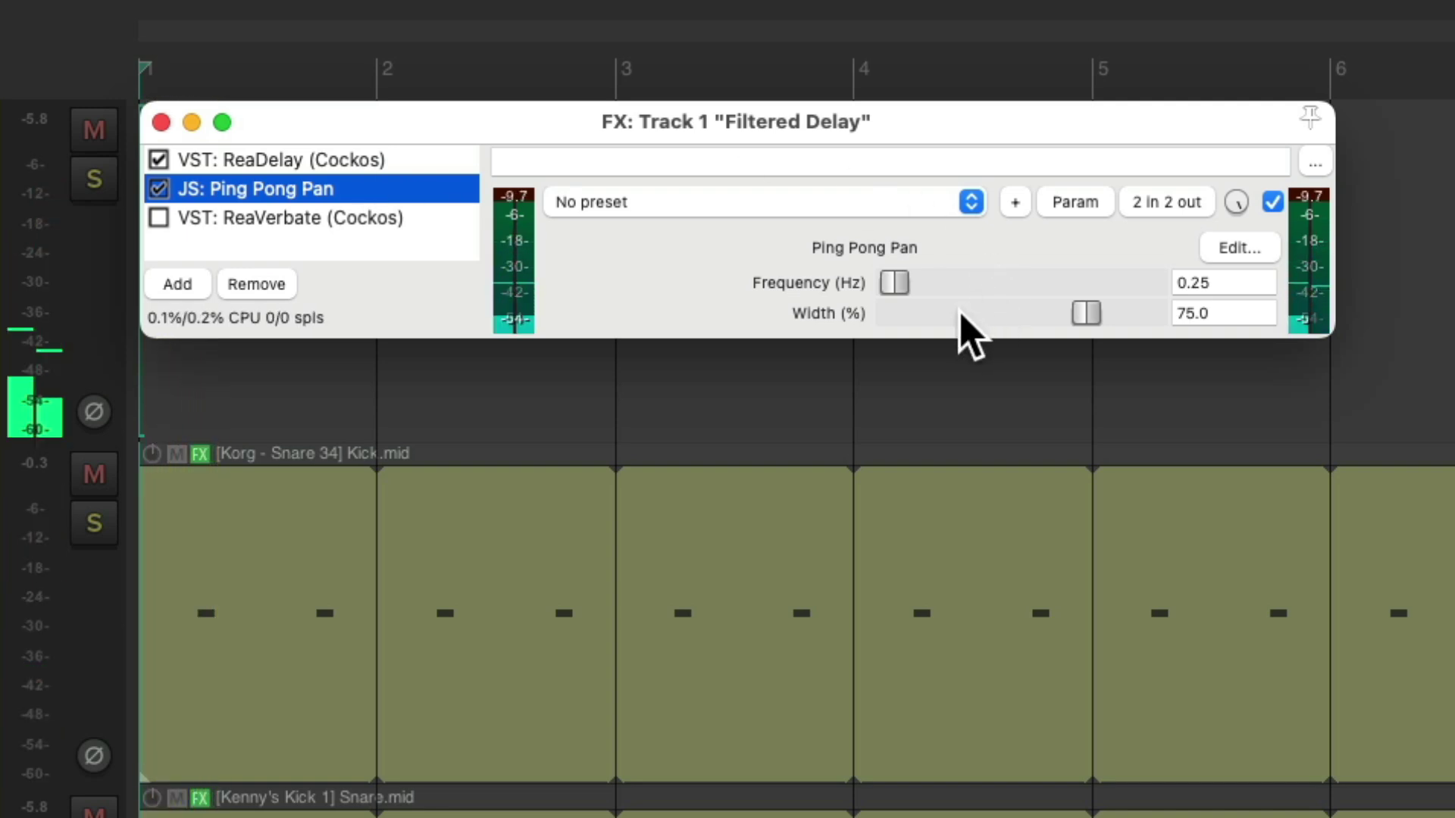
pyautogui.moveTo(1100, 318); pyautogui.dragTo(1172, 338)
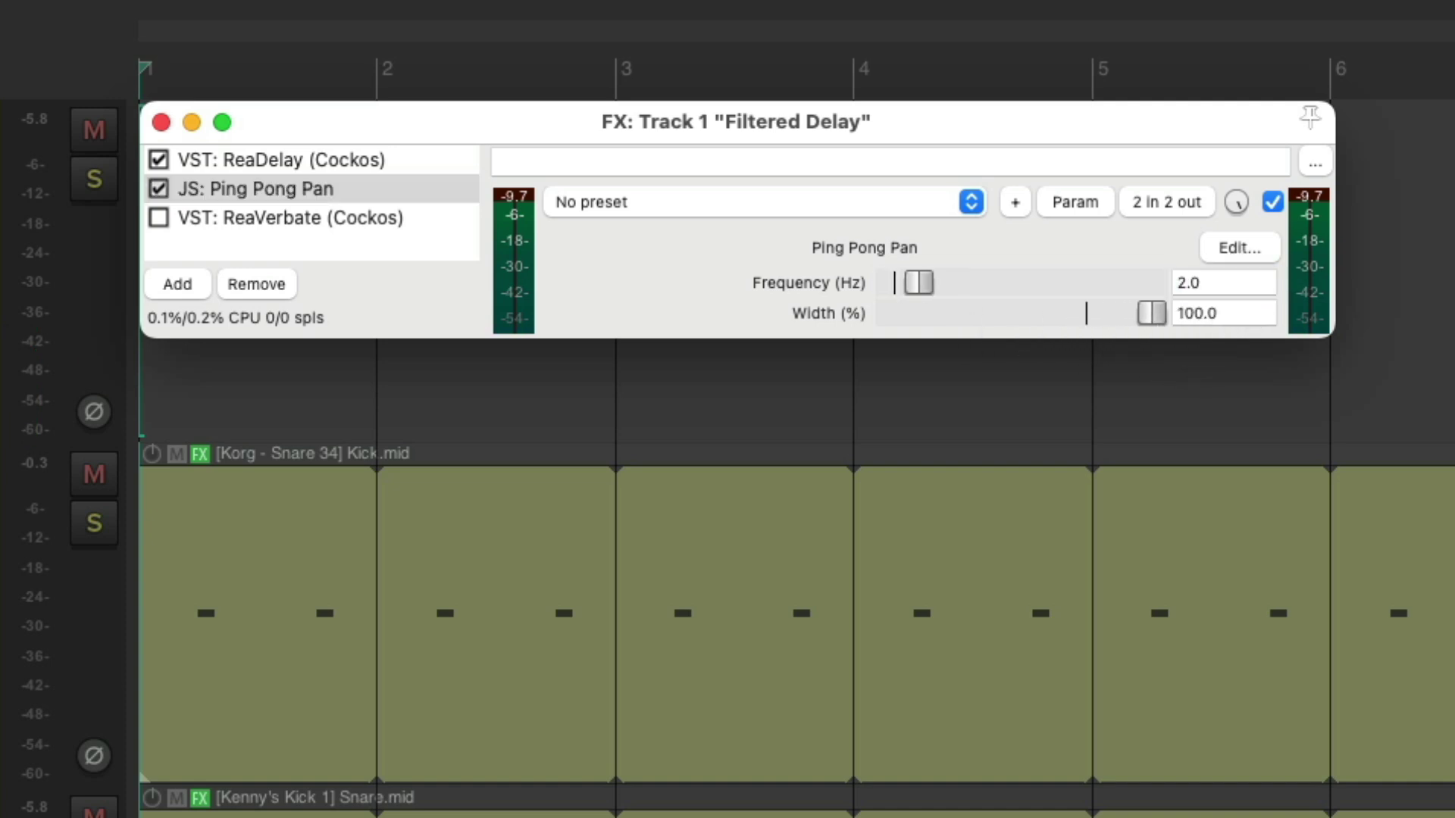
pyautogui.press('space')
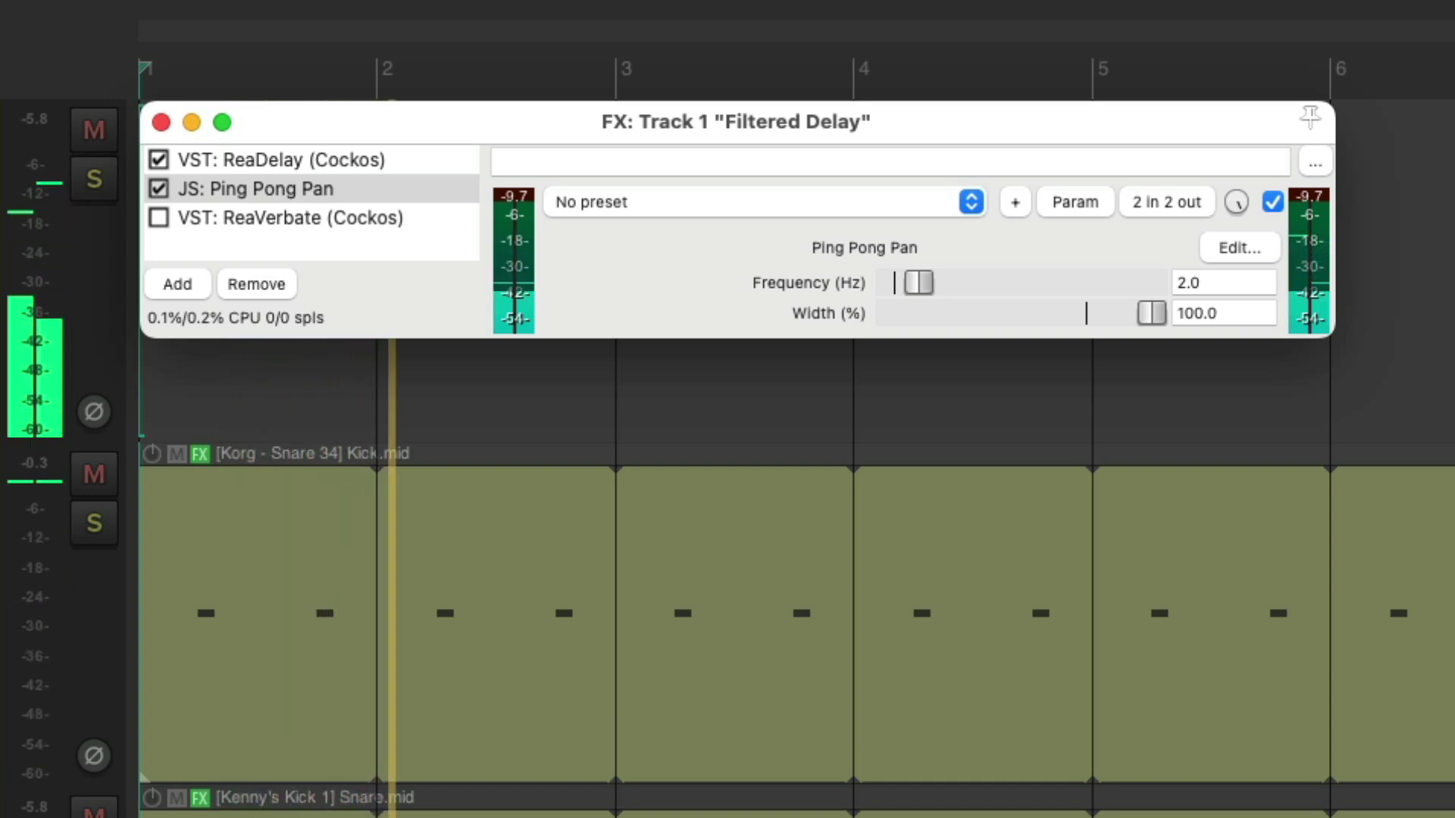
pyautogui.press('space')
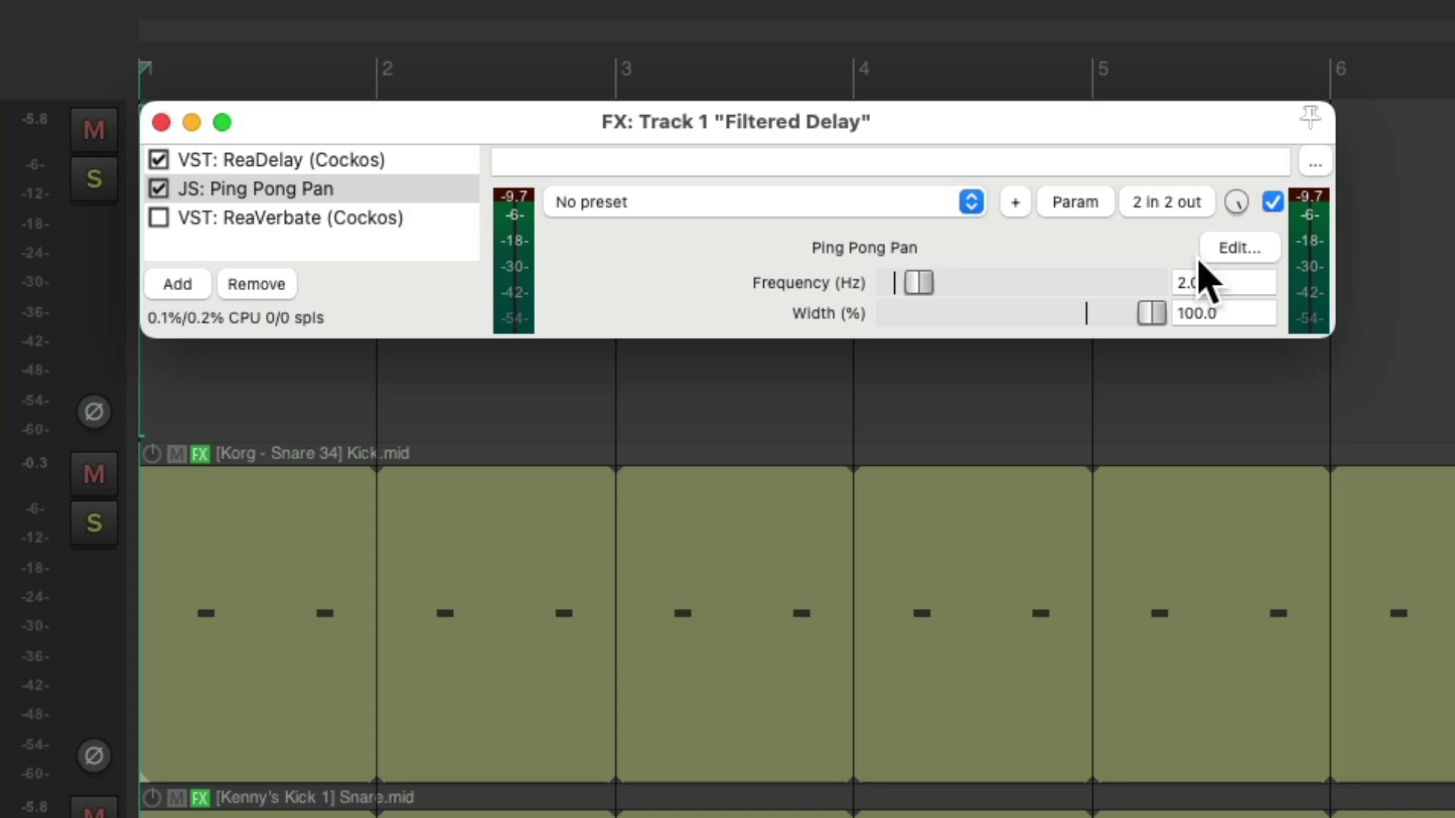
# Step: Filter the plugin list for 'eq' and add VST: ReaEQ (Cockos) to the chain's end
pyautogui.doubleClick(412, 259)
pyautogui.write('eq')
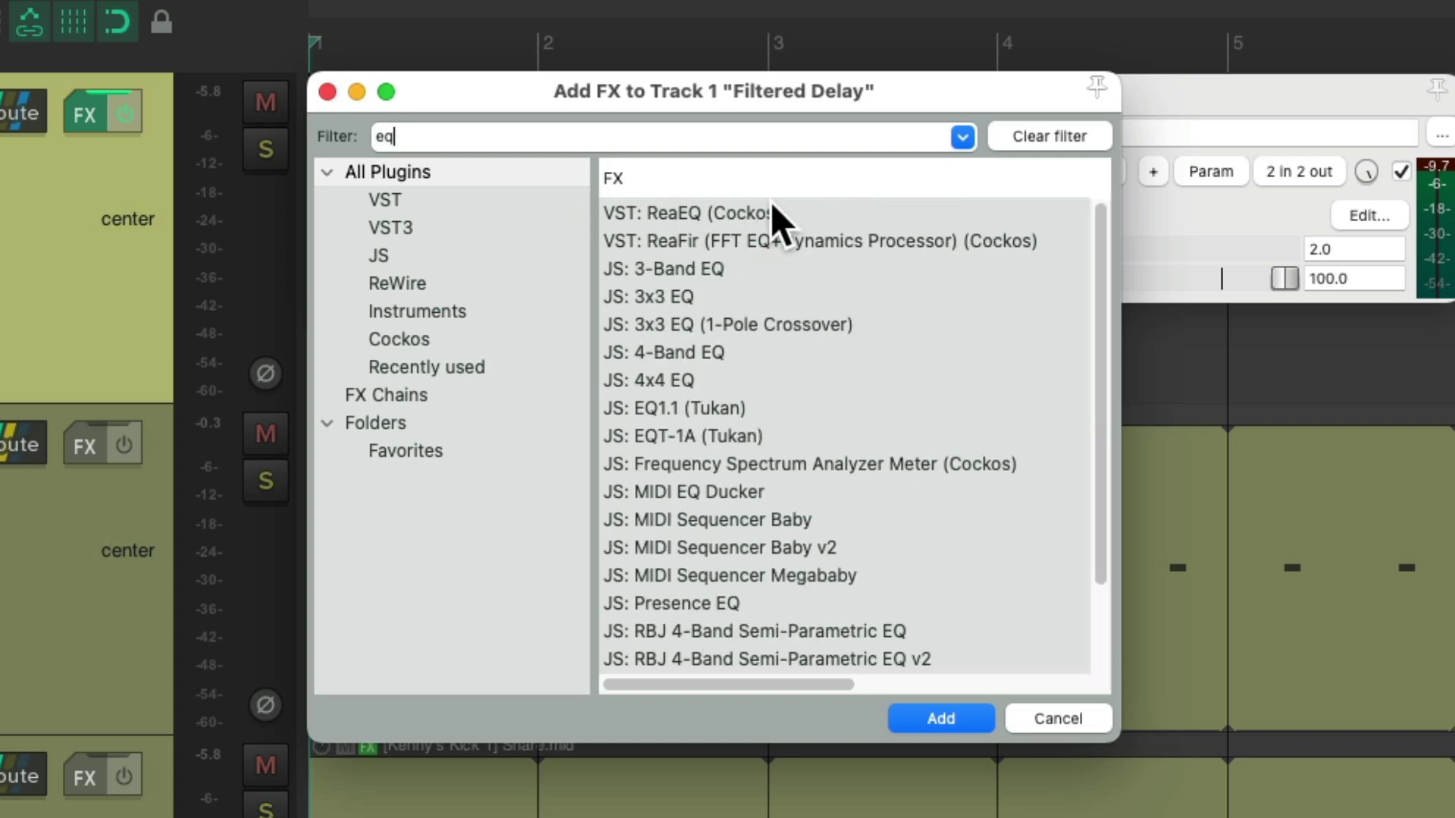
pyautogui.click(818, 212)
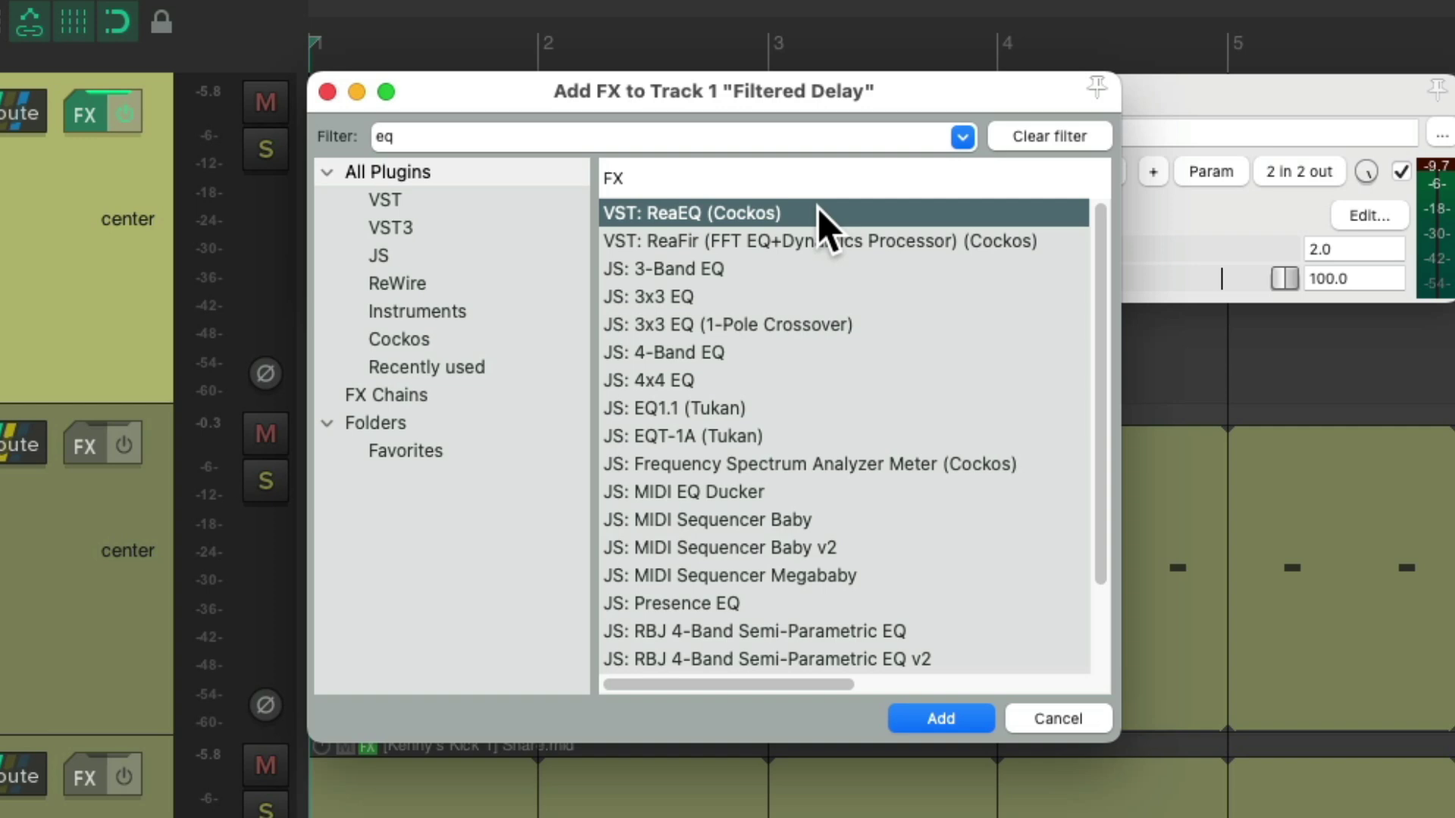
pyautogui.doubleClick(819, 212)
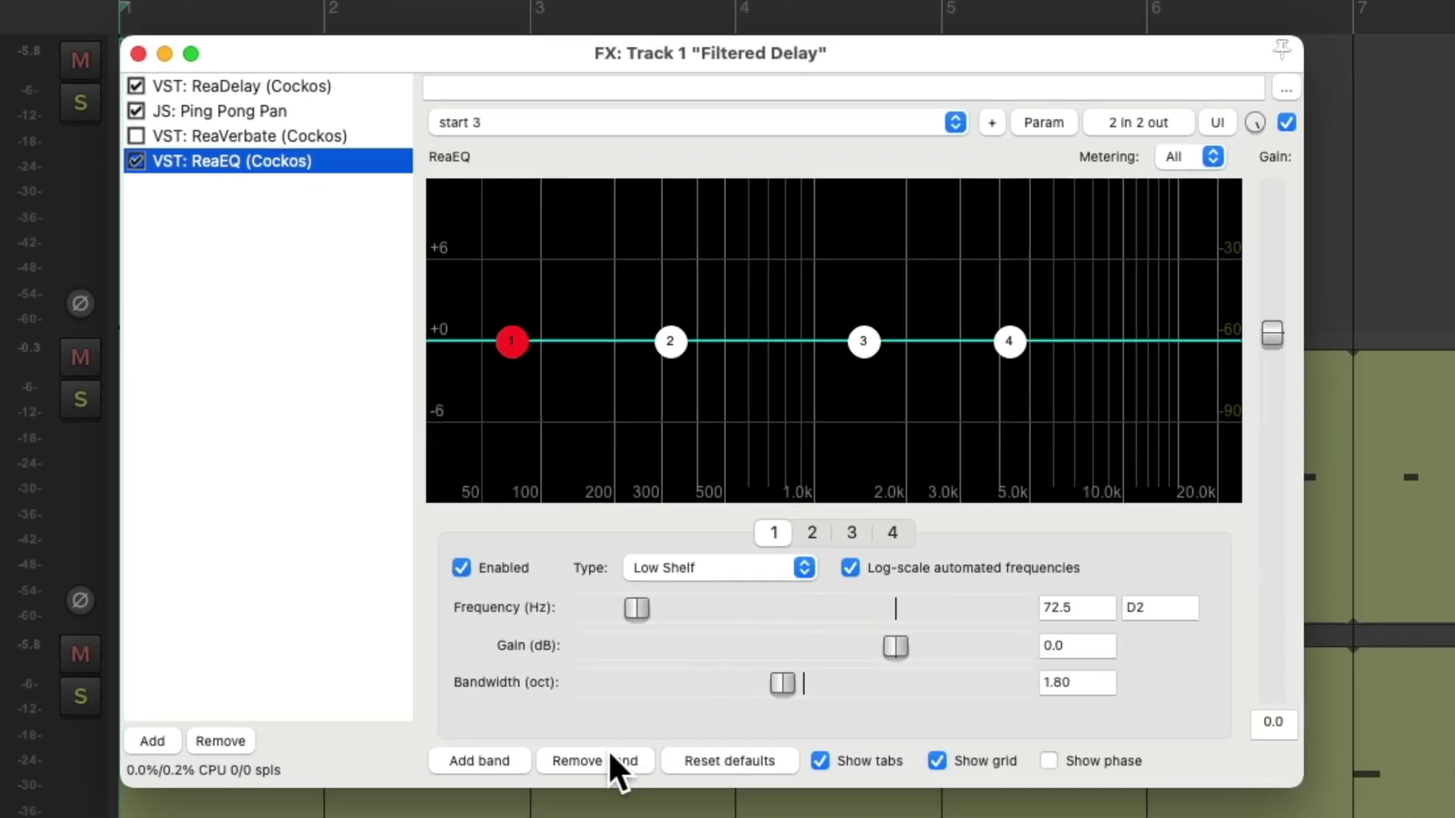
# Step: Cut ReaEQ to one band: a low pass at 1775.5 Hz with 0.44 oct bandwidth
pyautogui.click(609, 755)
pyautogui.click(609, 755)
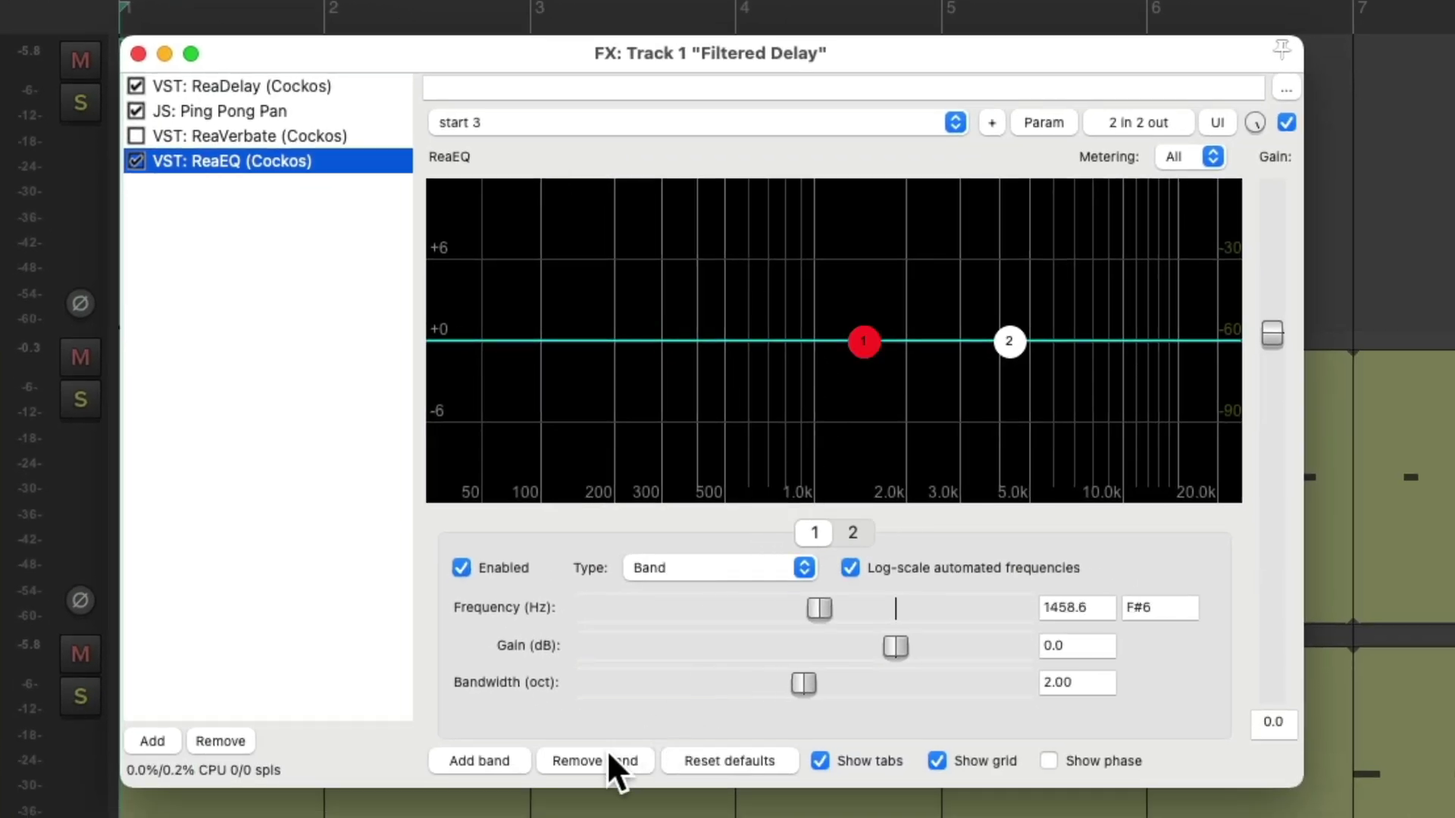
pyautogui.click(609, 755)
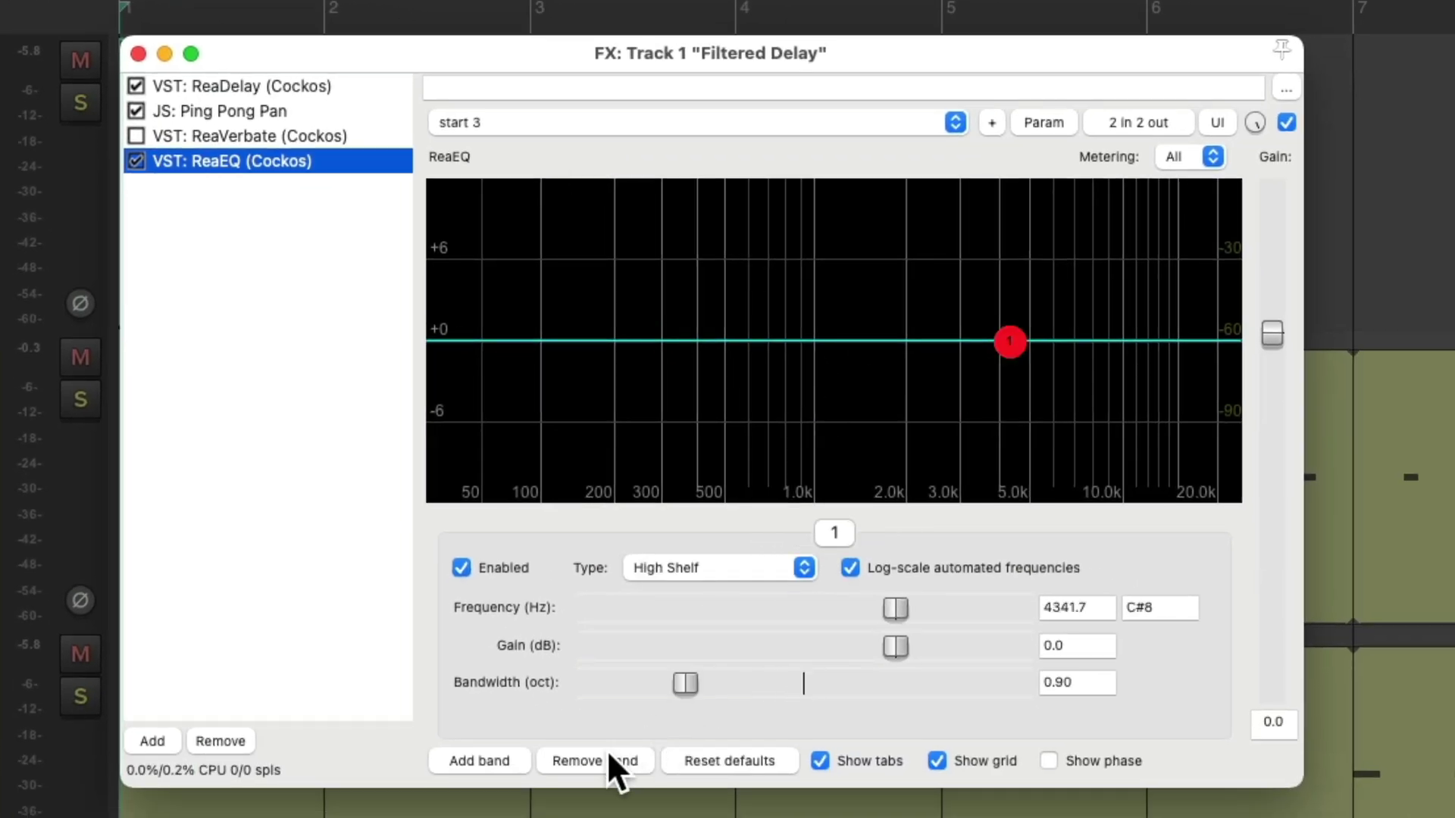
pyautogui.click(759, 567)
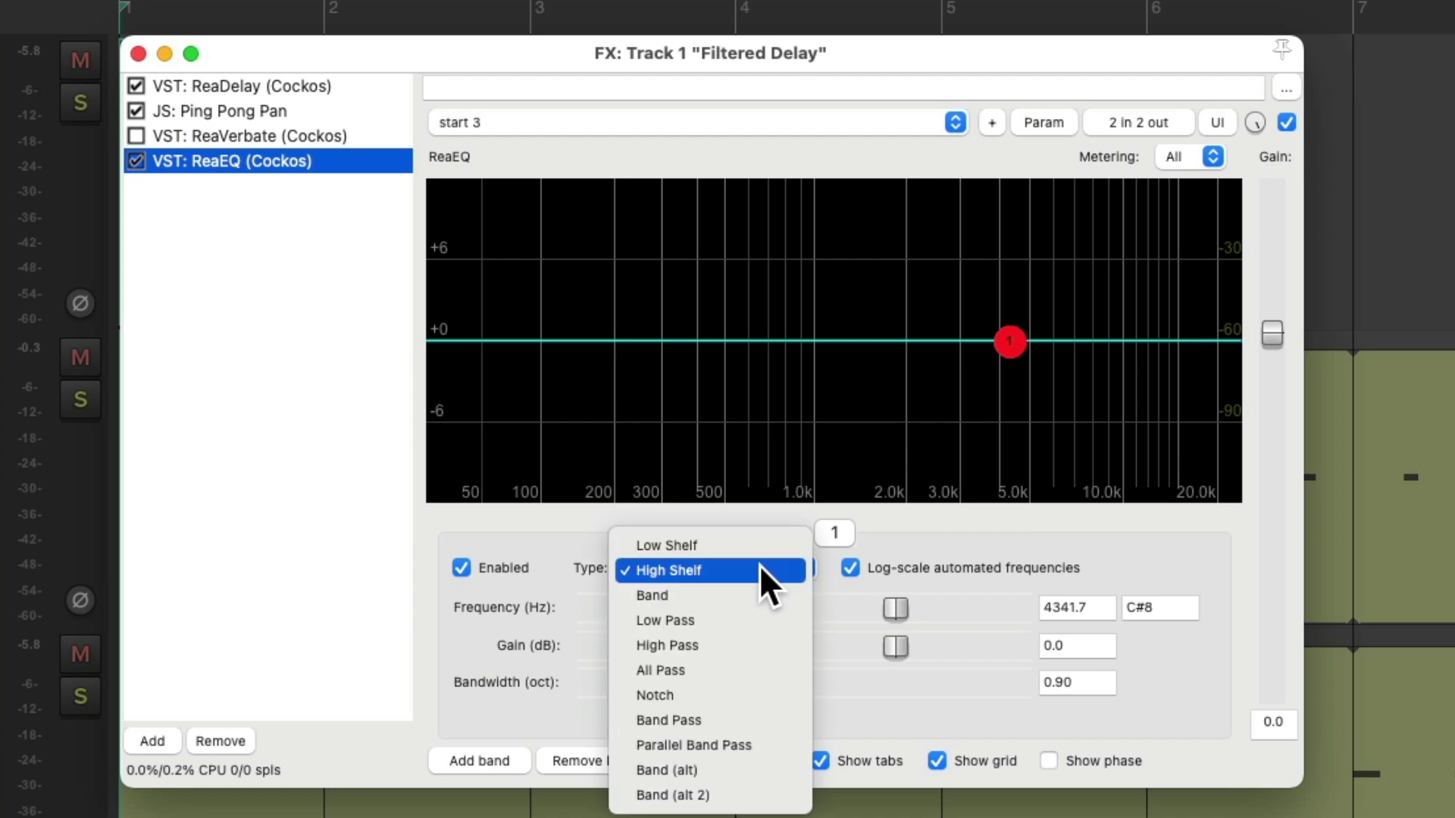
pyautogui.click(756, 620)
pyautogui.moveTo(1011, 433); pyautogui.dragTo(884, 432)
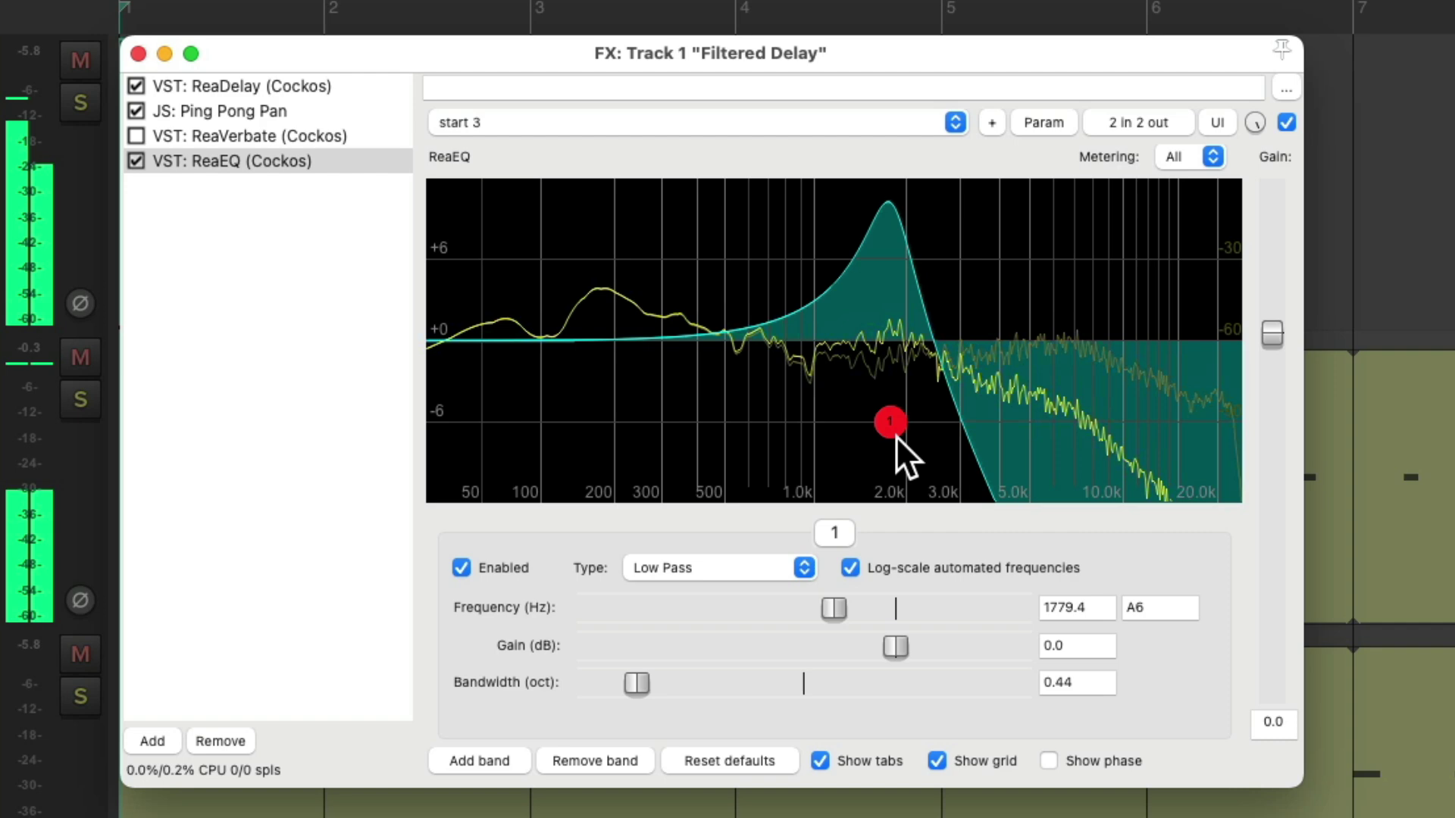
pyautogui.press('space')
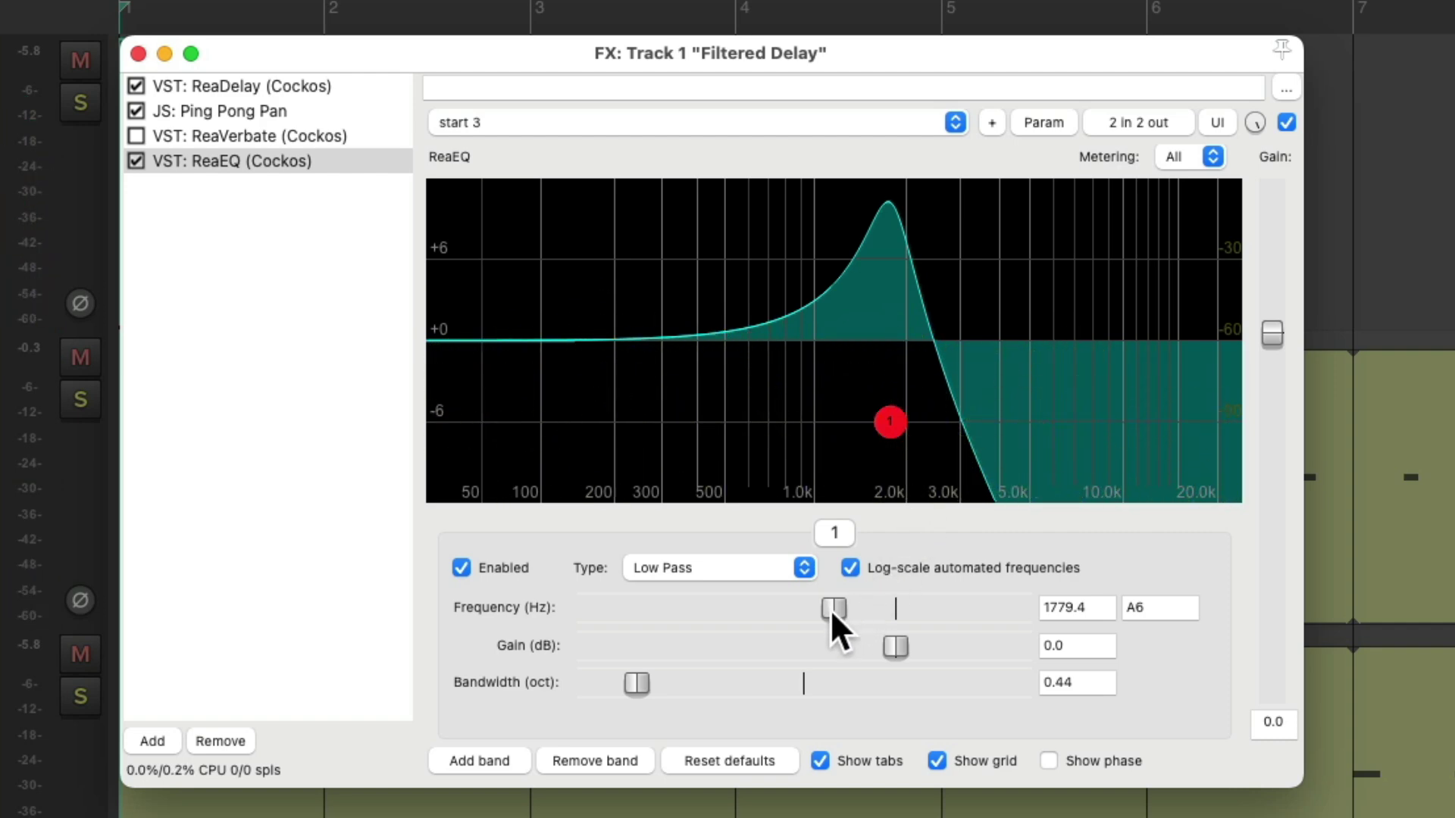
pyautogui.scroll(-1, 830, 609)
# Step: Enable a tempo-synced LFO on ReaEQ's low-pass frequency at 2 QN speed
pyautogui.click(1043, 124)
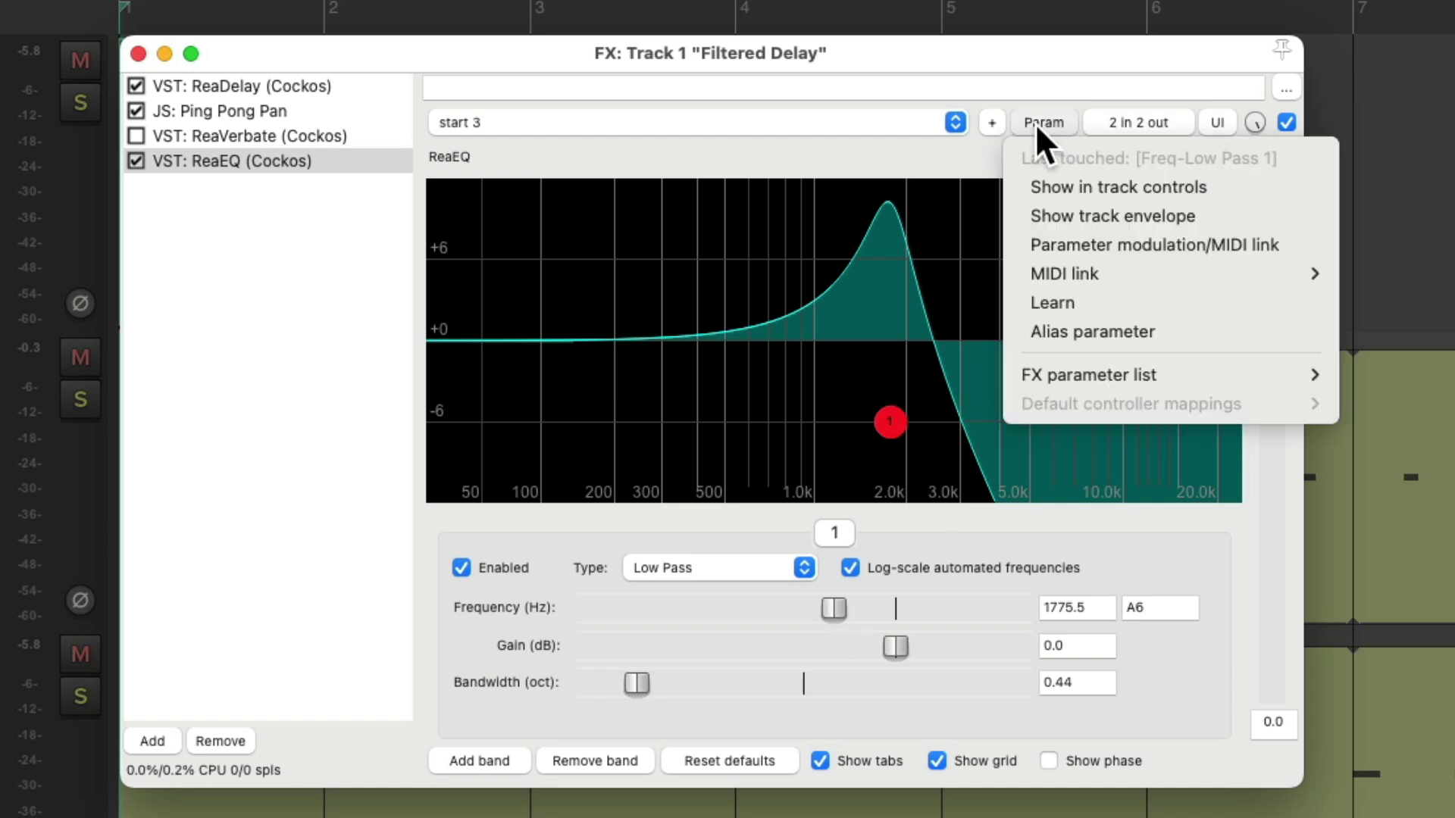
pyautogui.click(1008, 246)
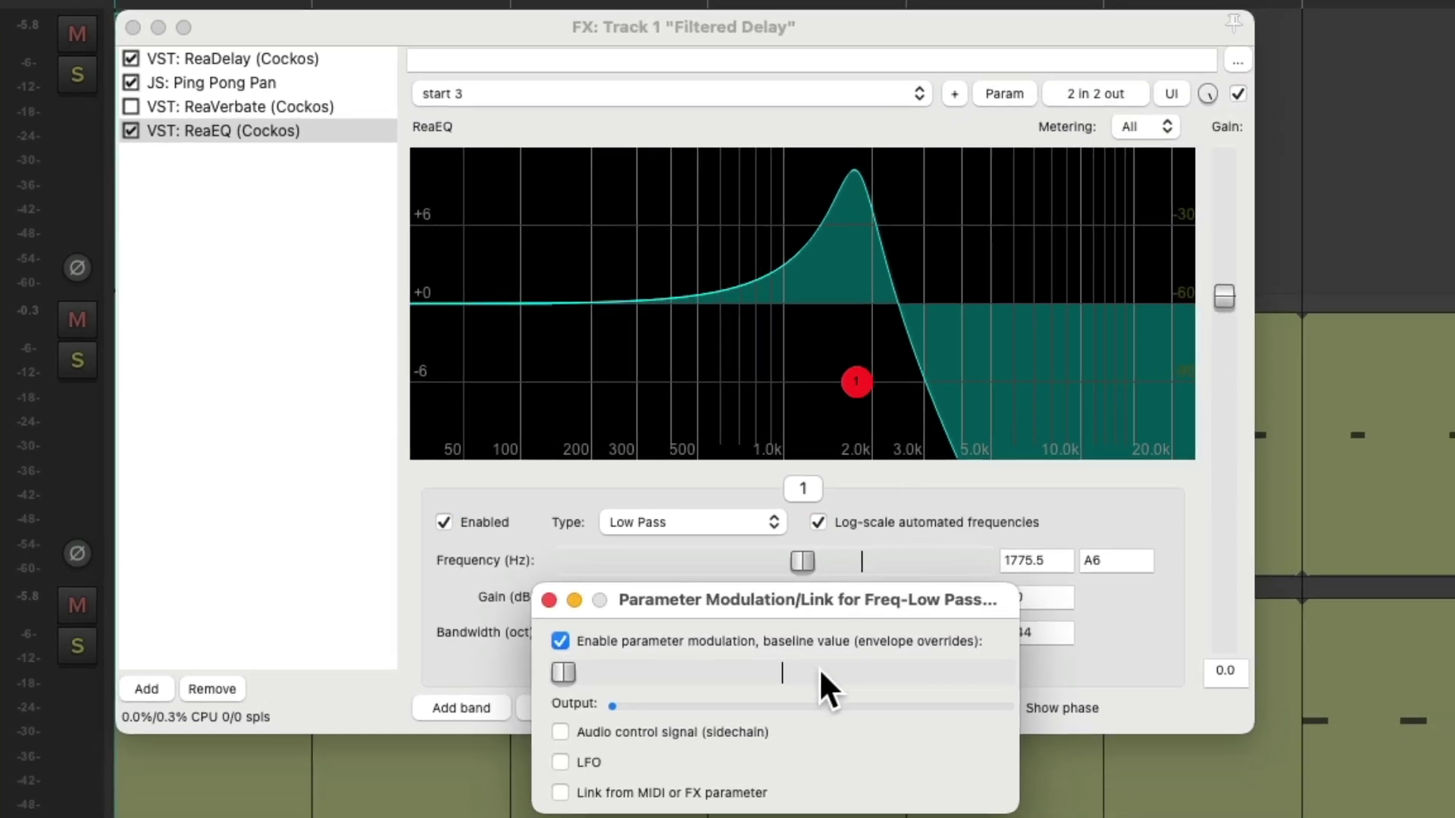
pyautogui.click(560, 761)
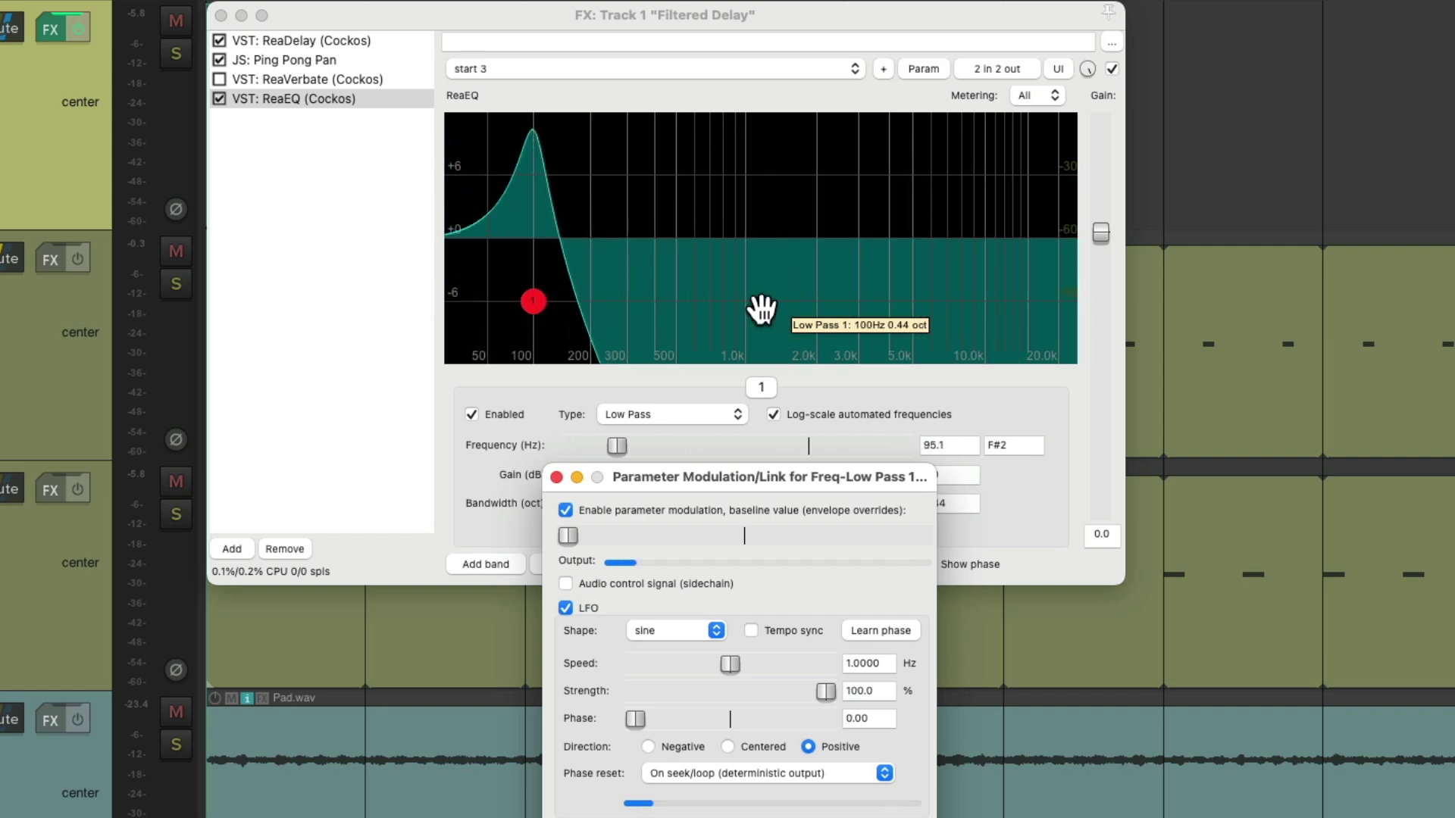
pyautogui.click(751, 630)
pyautogui.click(868, 666)
pyautogui.press('super+a')
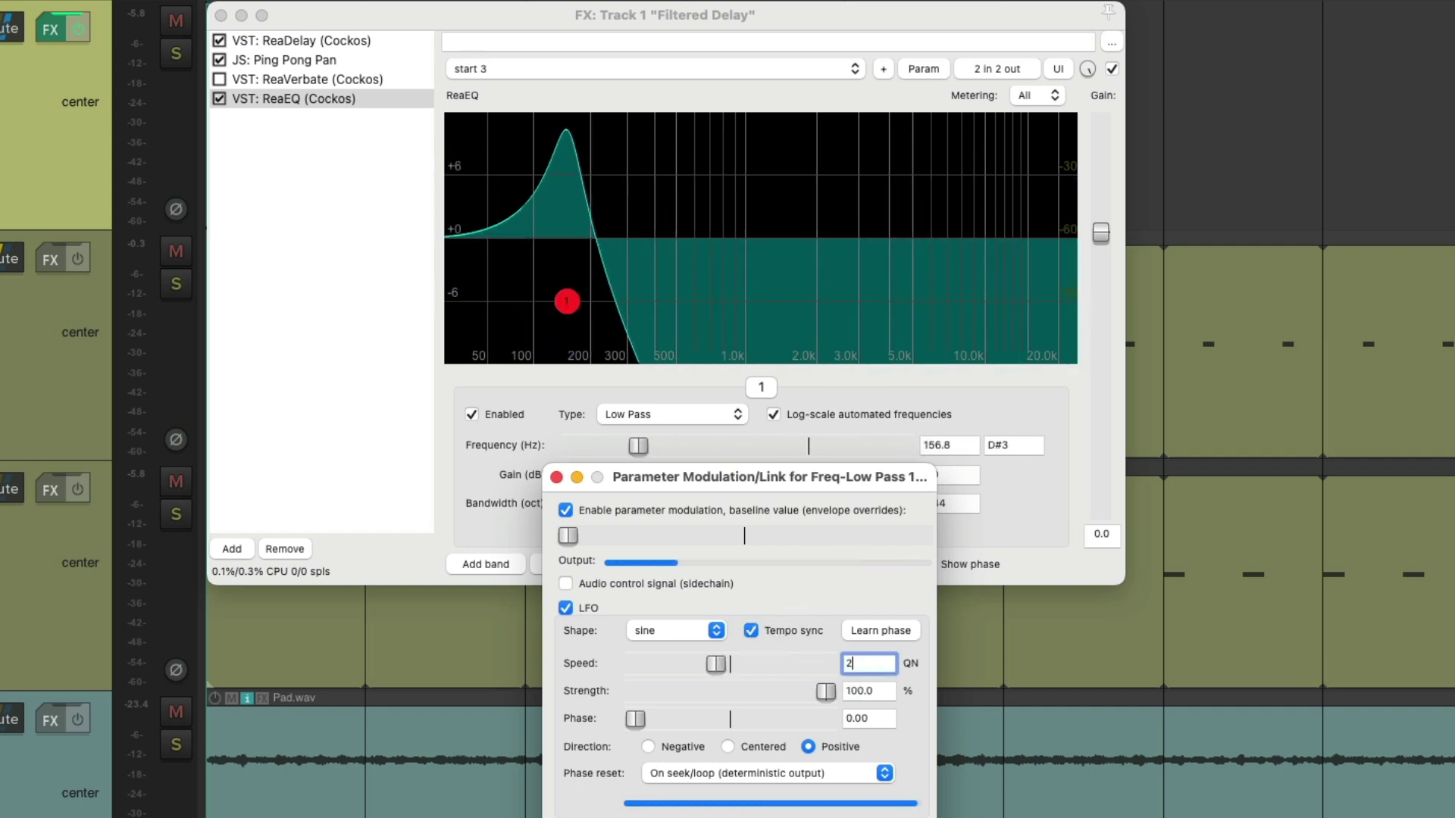
pyautogui.write('2')
pyautogui.press('Return')
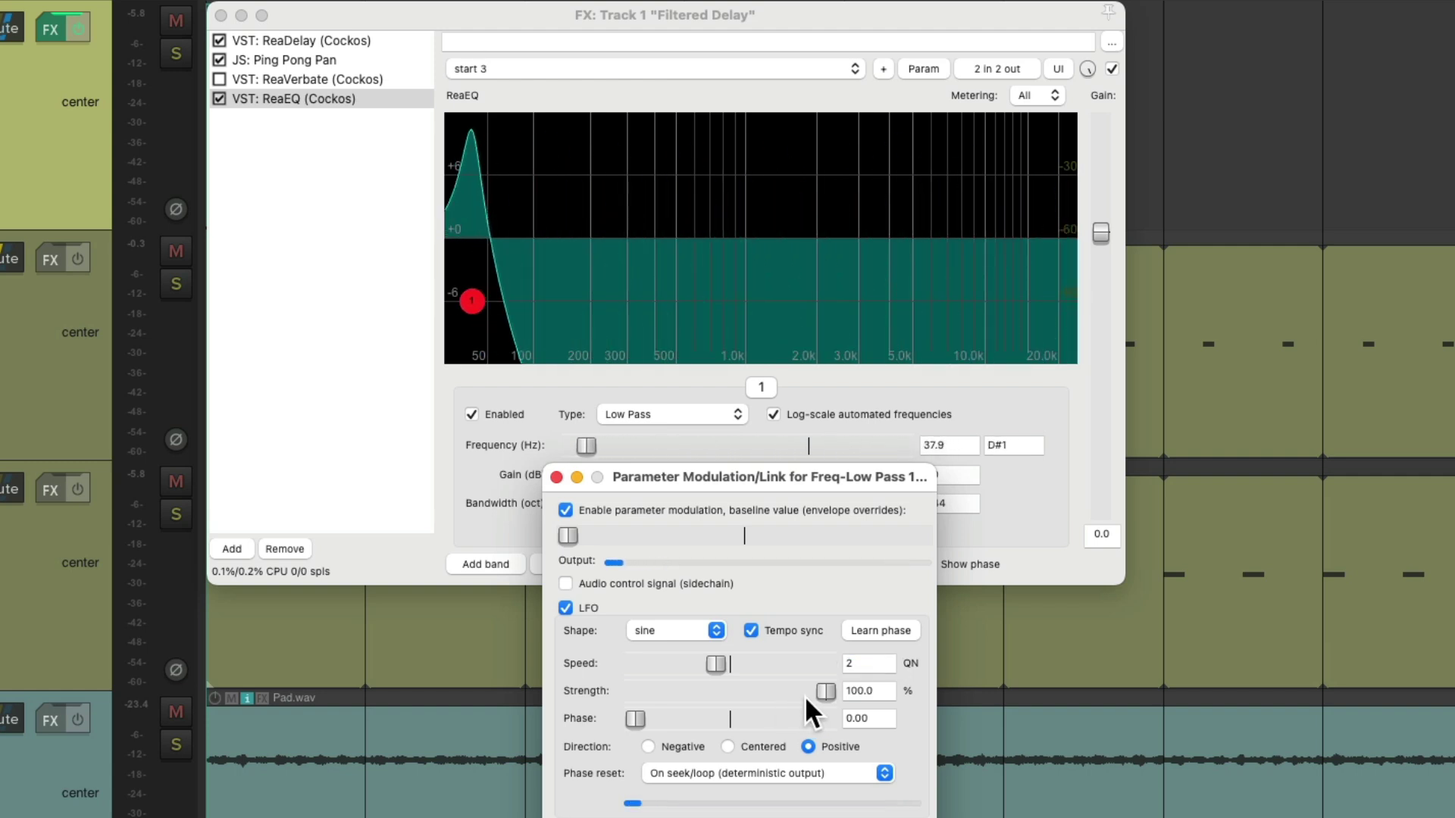
# Step: Set the LFO strength to 34.6% and tune the baseline frequency while listening
pyautogui.moveTo(825, 690); pyautogui.dragTo(685, 696)
pyautogui.moveTo(585, 540); pyautogui.dragTo(753, 542)
pyautogui.press('space')
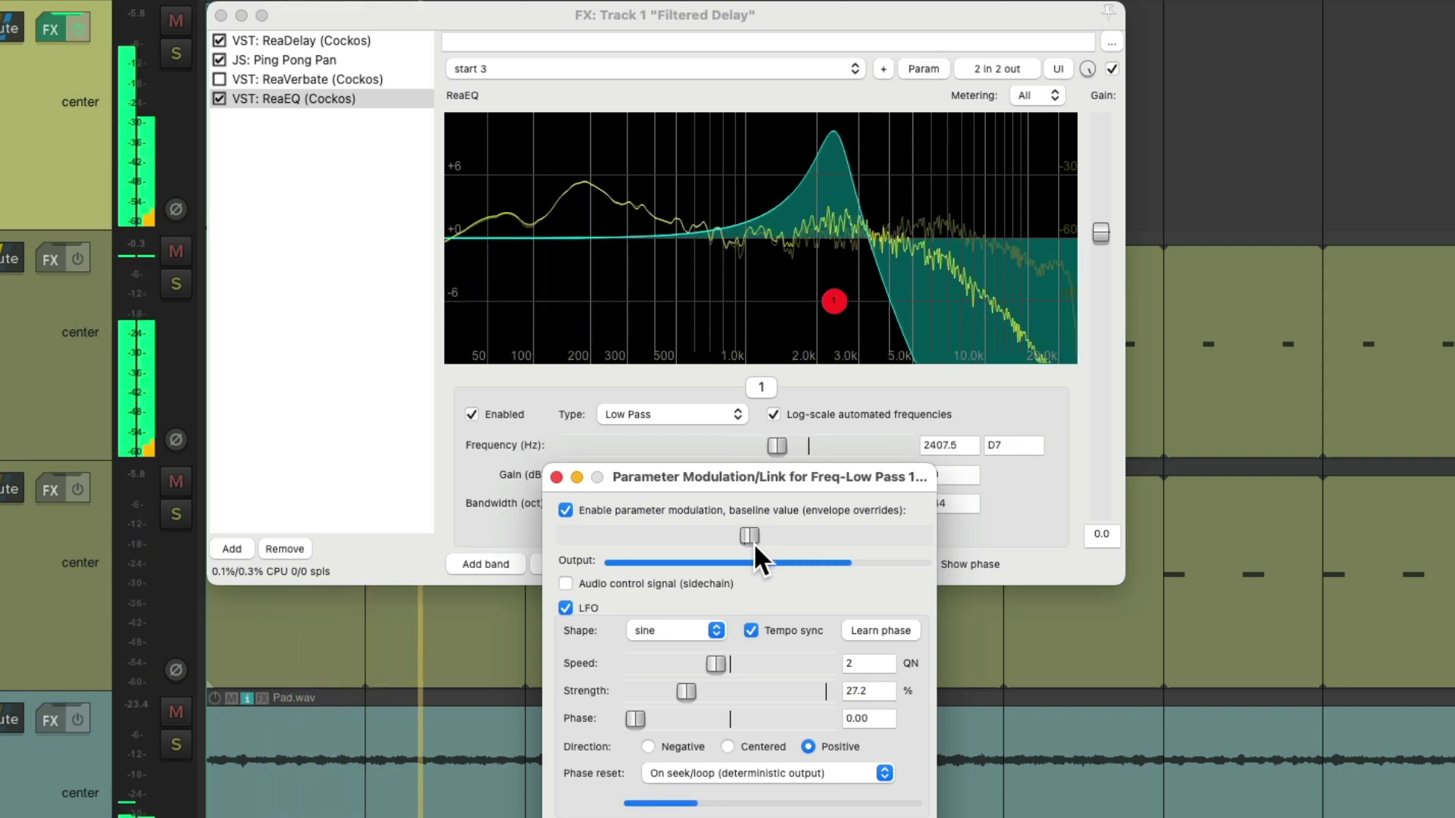
pyautogui.moveTo(753, 542); pyautogui.dragTo(743, 537)
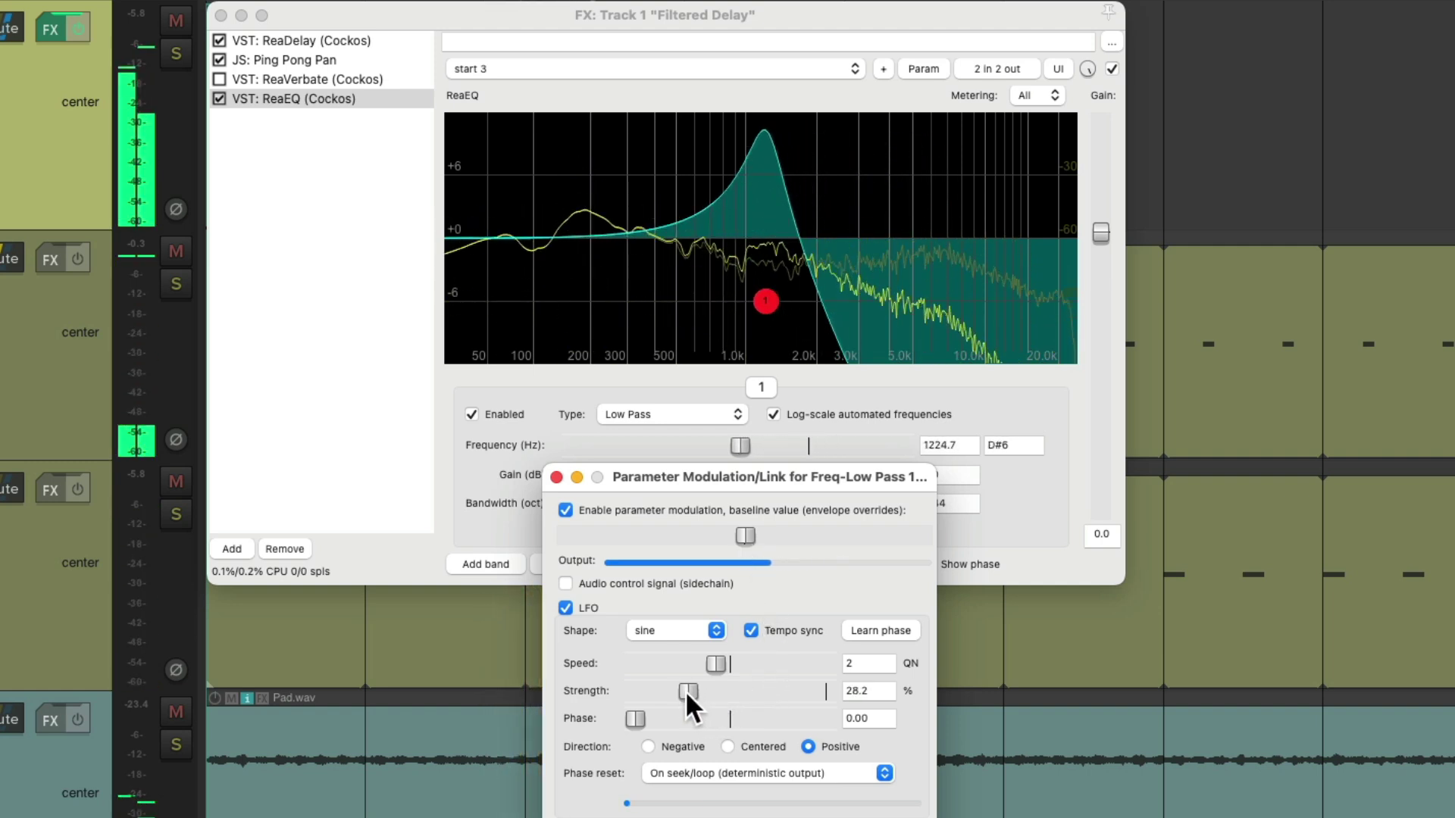
pyautogui.moveTo(685, 689); pyautogui.dragTo(697, 691)
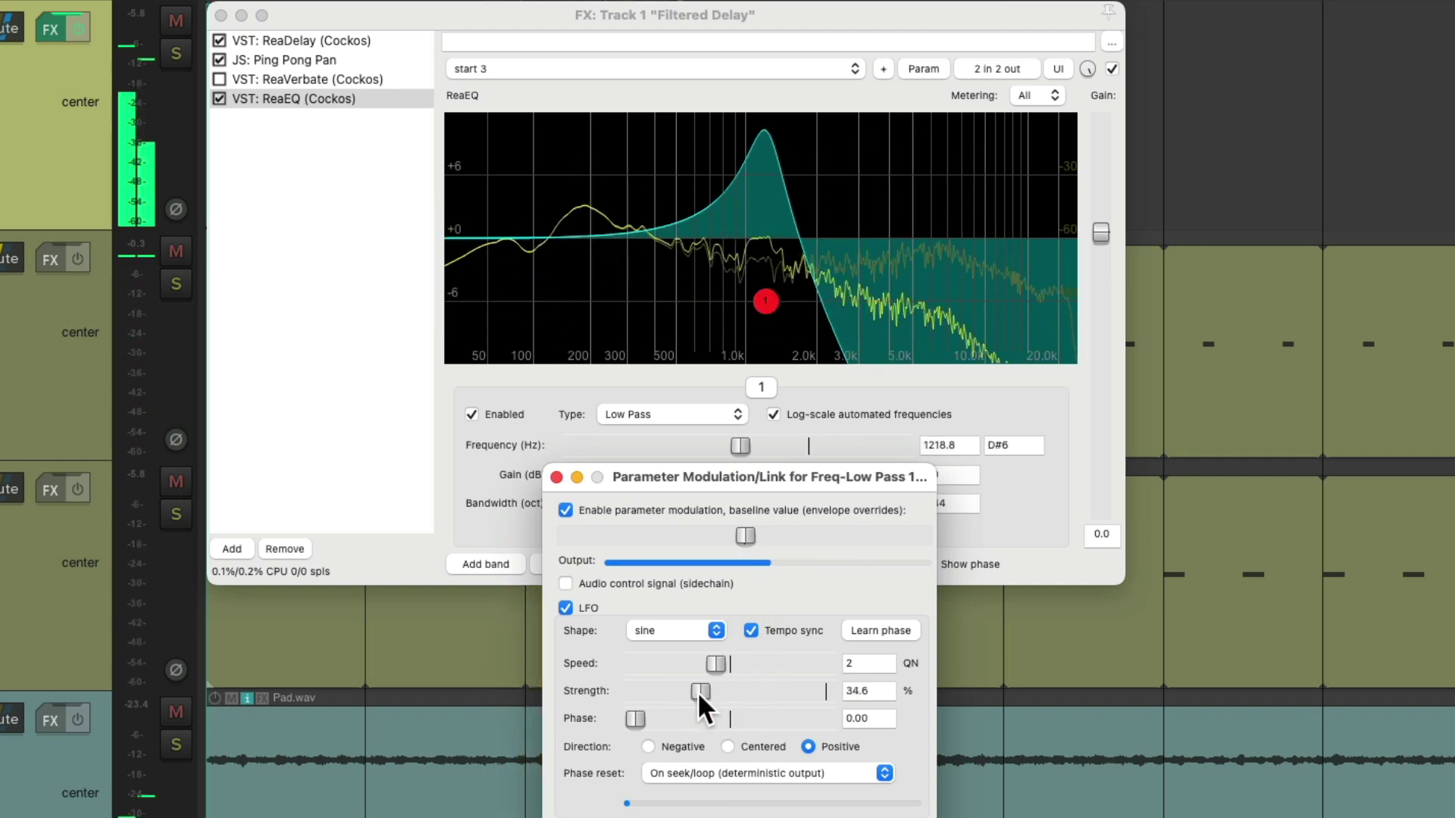
pyautogui.moveTo(739, 530); pyautogui.dragTo(732, 530)
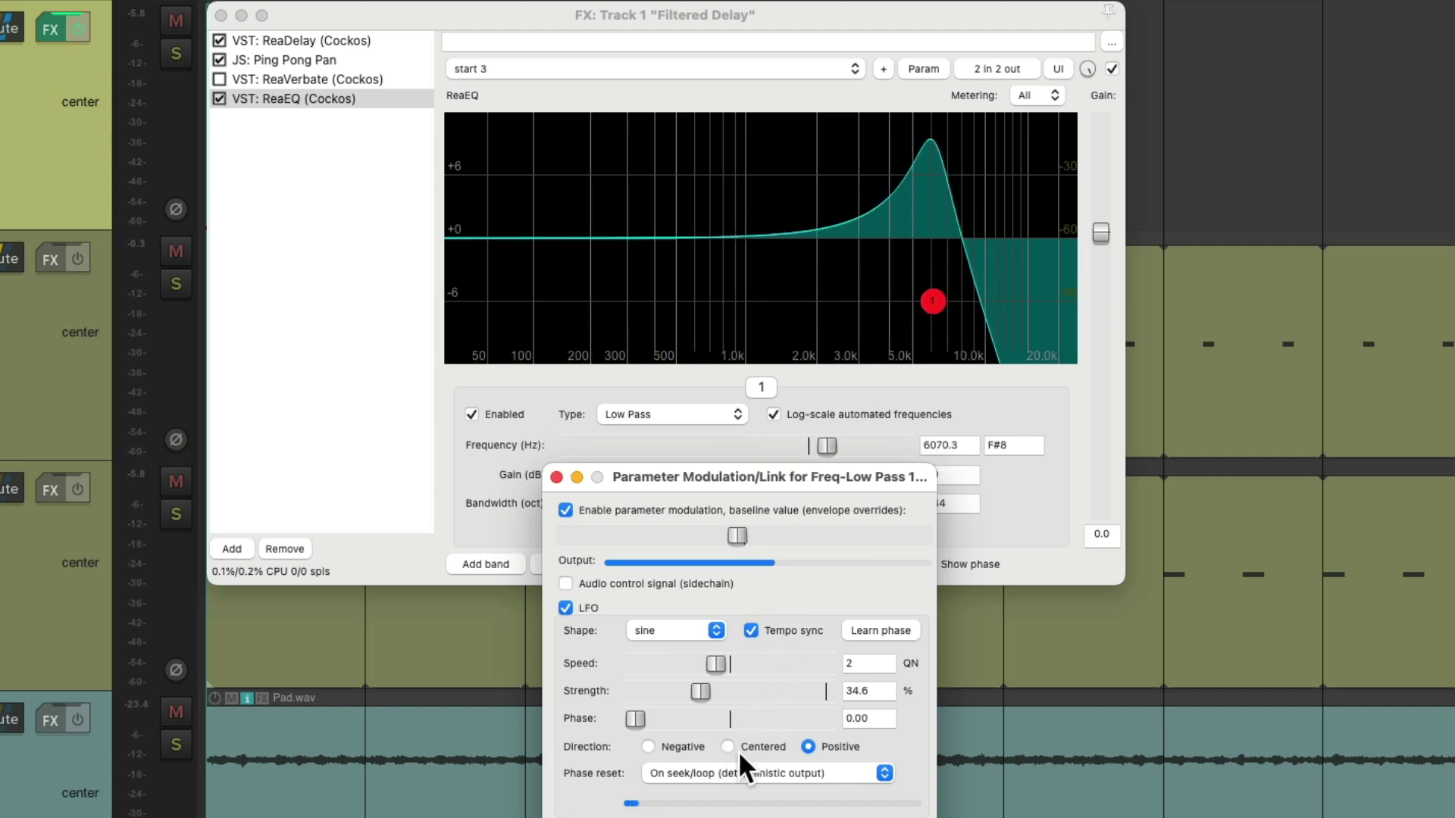
# Step: Keep the LFO direction positive, lower the baseline frequency, and re-enable ReaVerbate
pyautogui.click(649, 746)
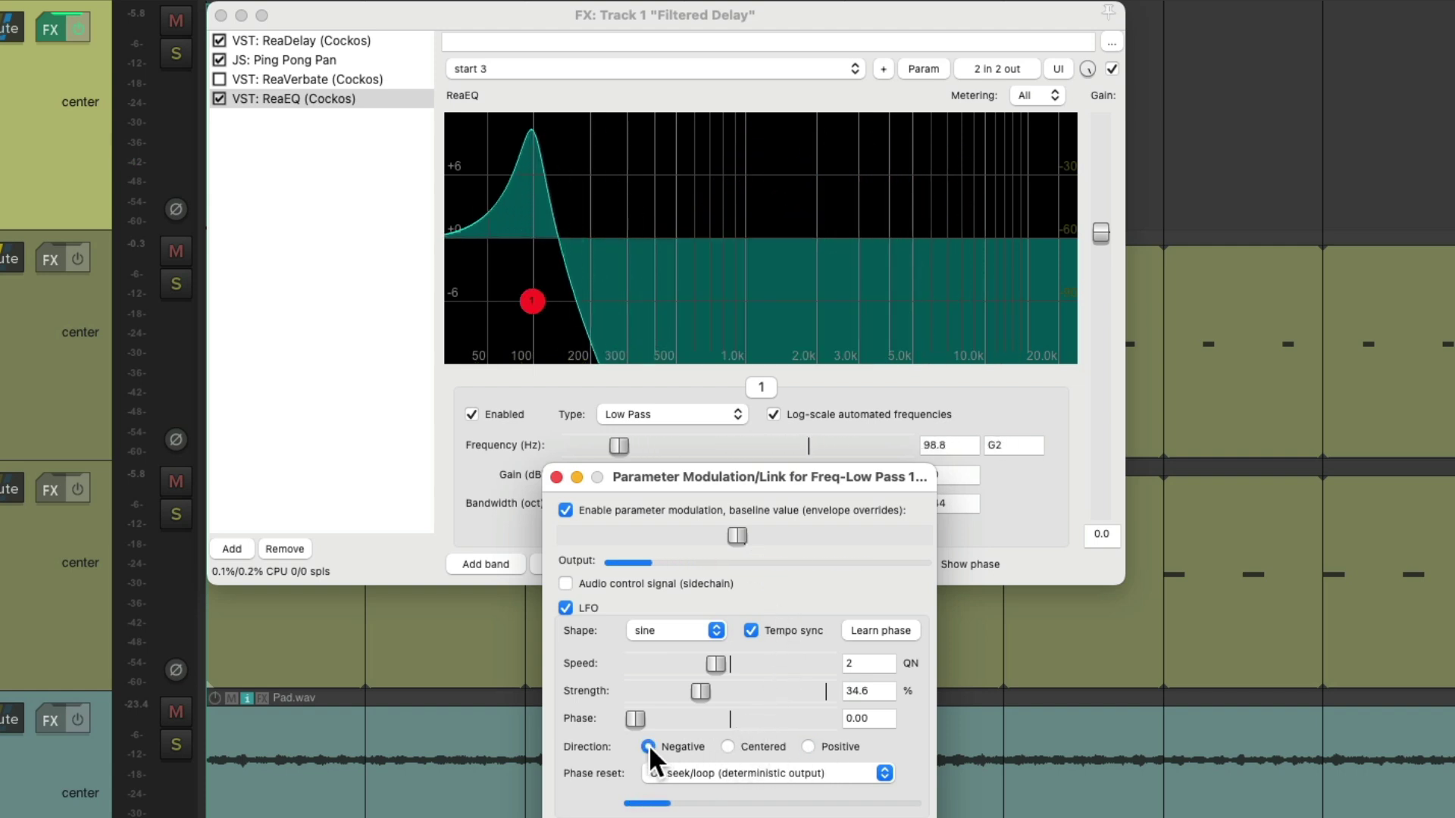
pyautogui.moveTo(735, 533); pyautogui.dragTo(829, 535)
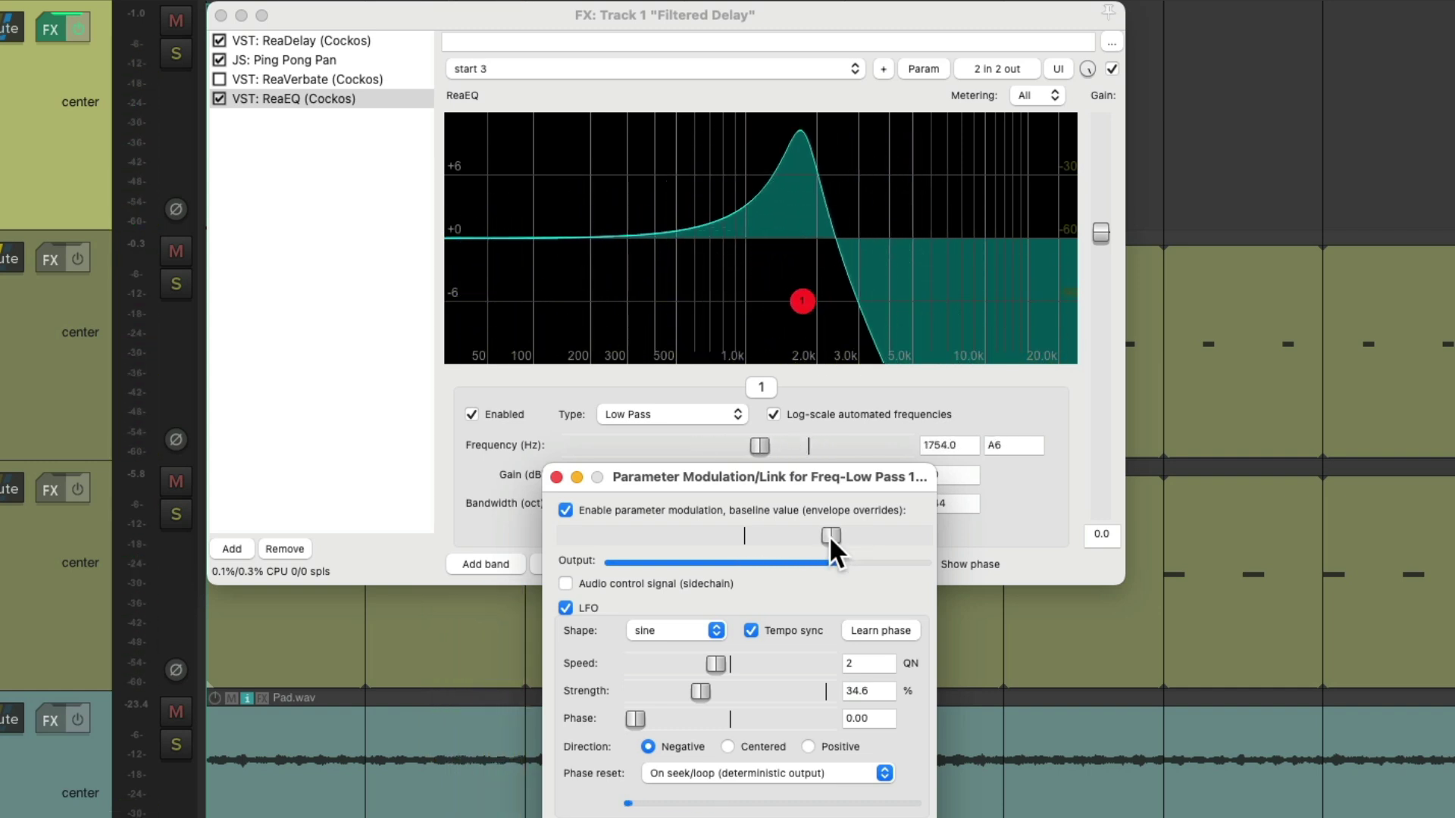
pyautogui.click(808, 746)
pyautogui.moveTo(832, 535); pyautogui.dragTo(715, 534)
pyautogui.press('space')
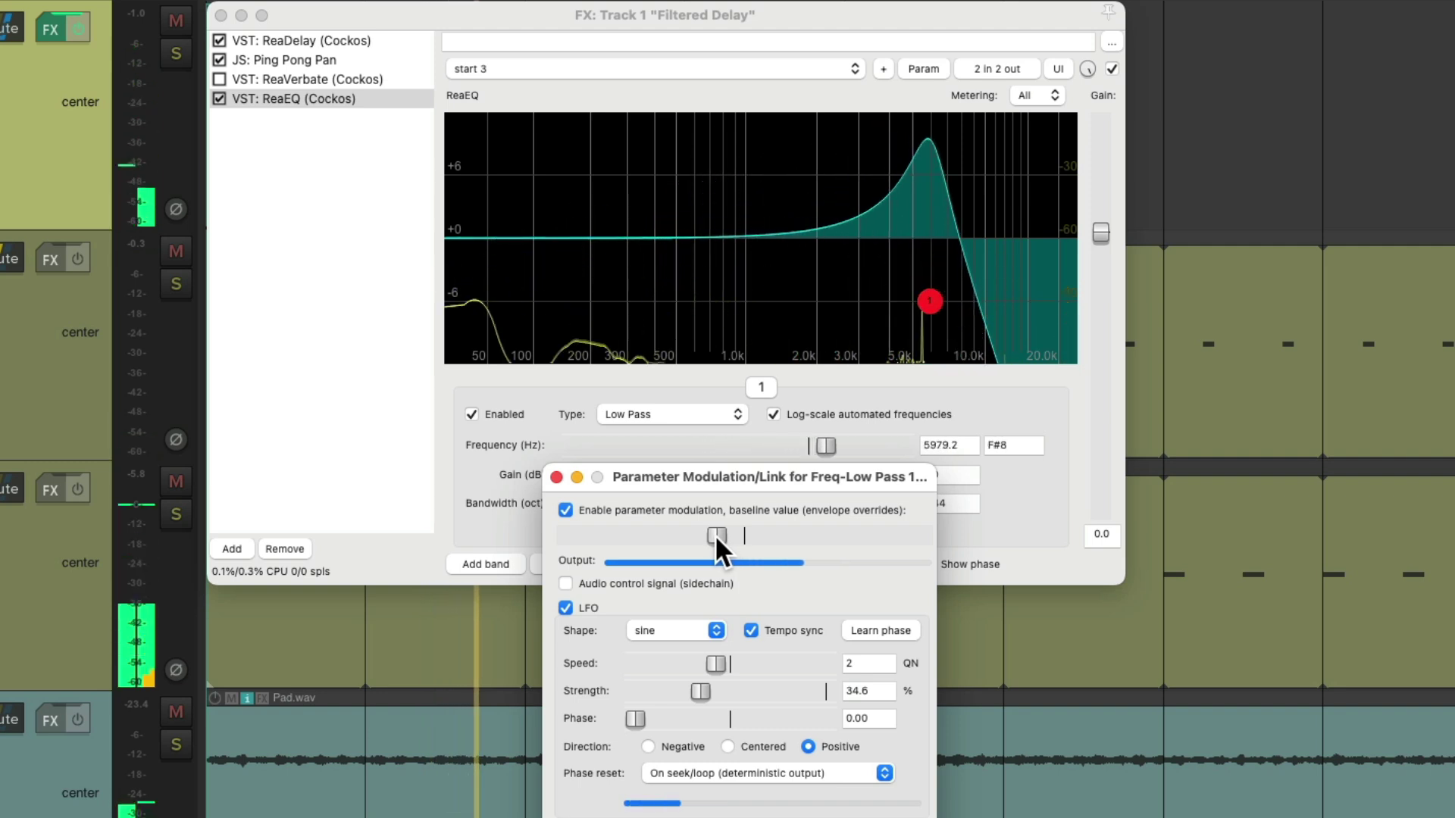
pyautogui.click(219, 79)
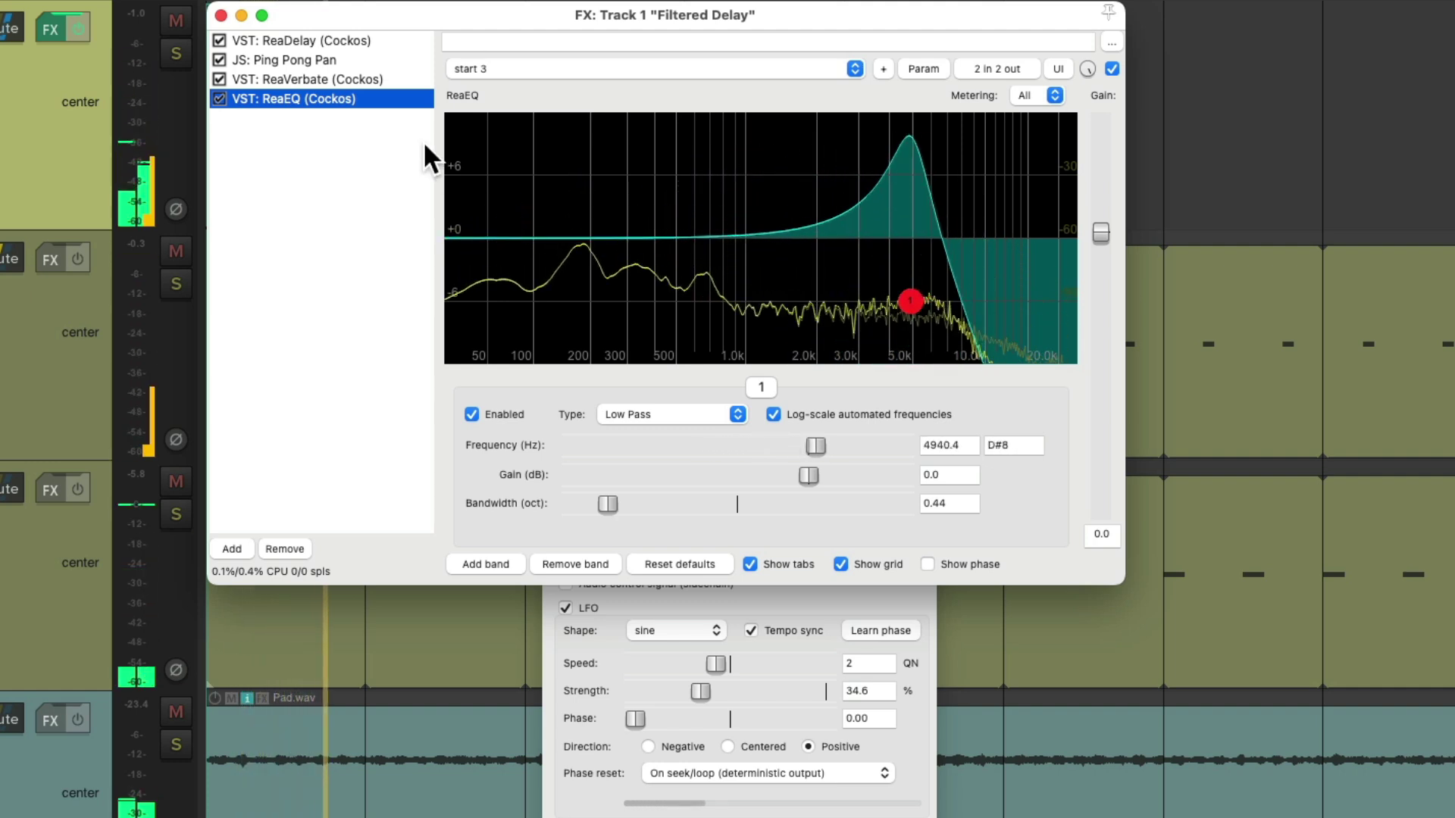
# Step: Set ReaVerbate wet to -19.7 and EQ LFO strength to 40.4%, then select Ping Pong Pan
pyautogui.click(368, 78)
pyautogui.moveTo(499, 227); pyautogui.dragTo(498, 223)
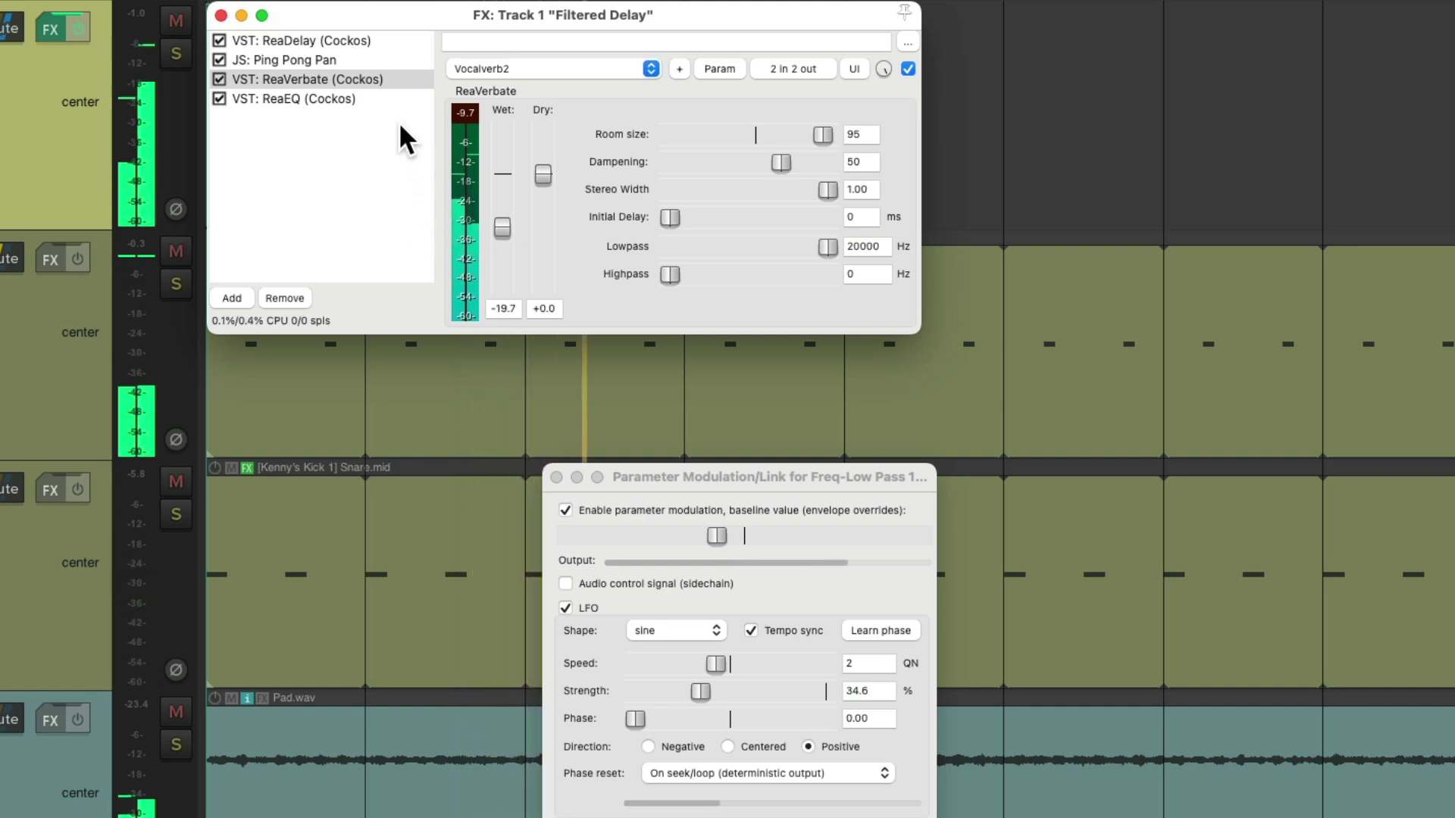
pyautogui.click(384, 97)
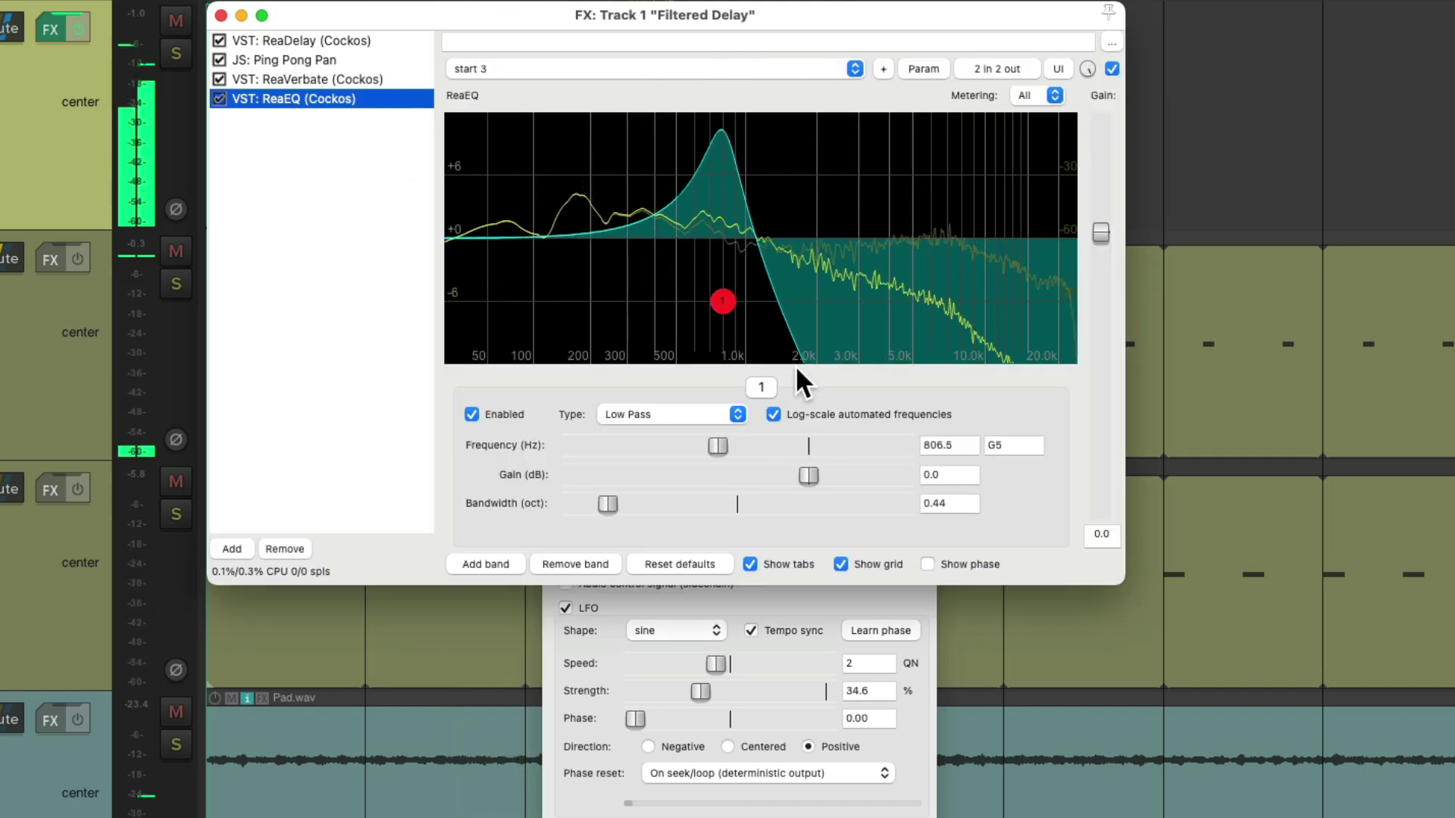
pyautogui.click(802, 592)
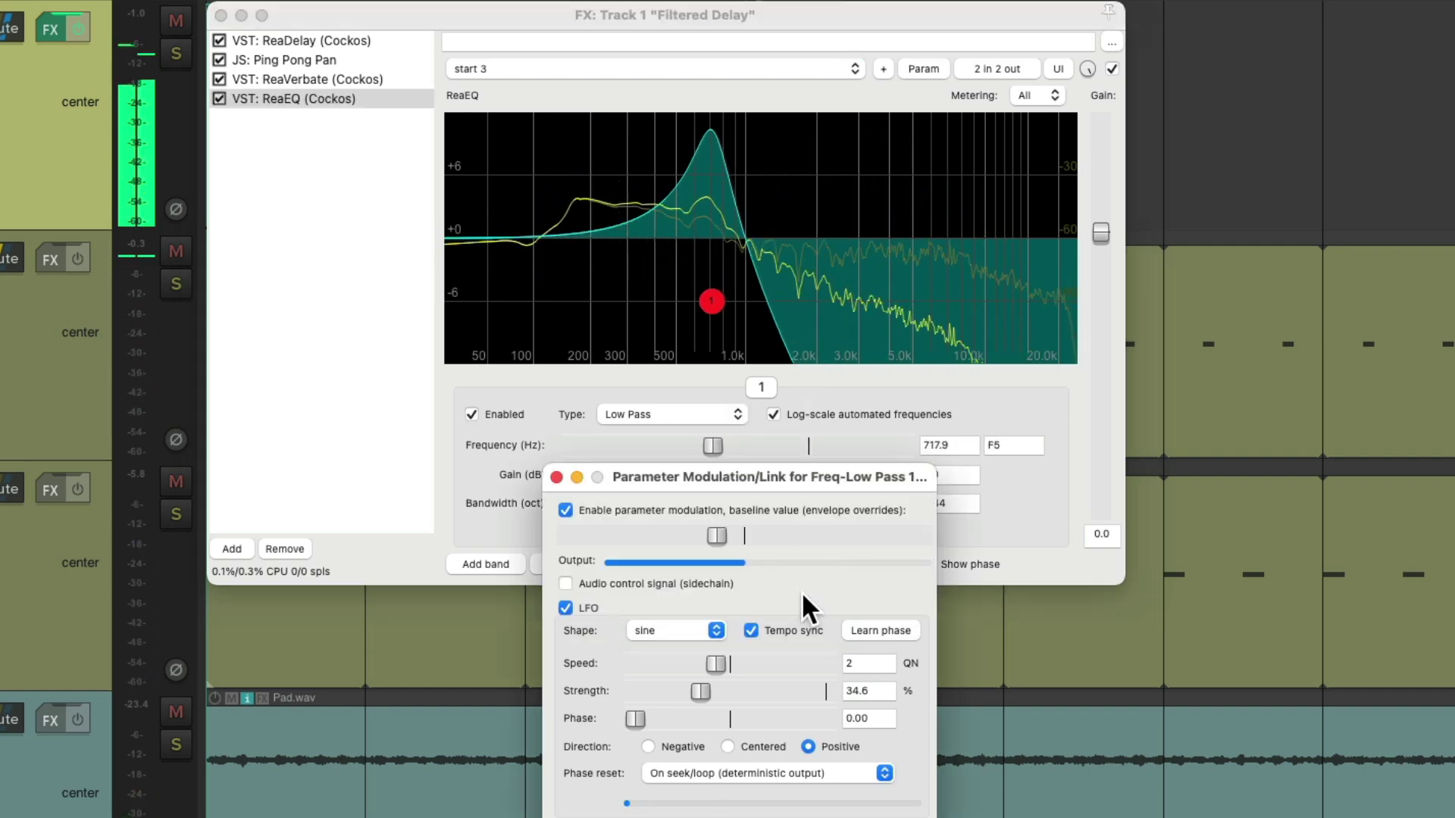
pyautogui.moveTo(713, 534); pyautogui.dragTo(699, 538)
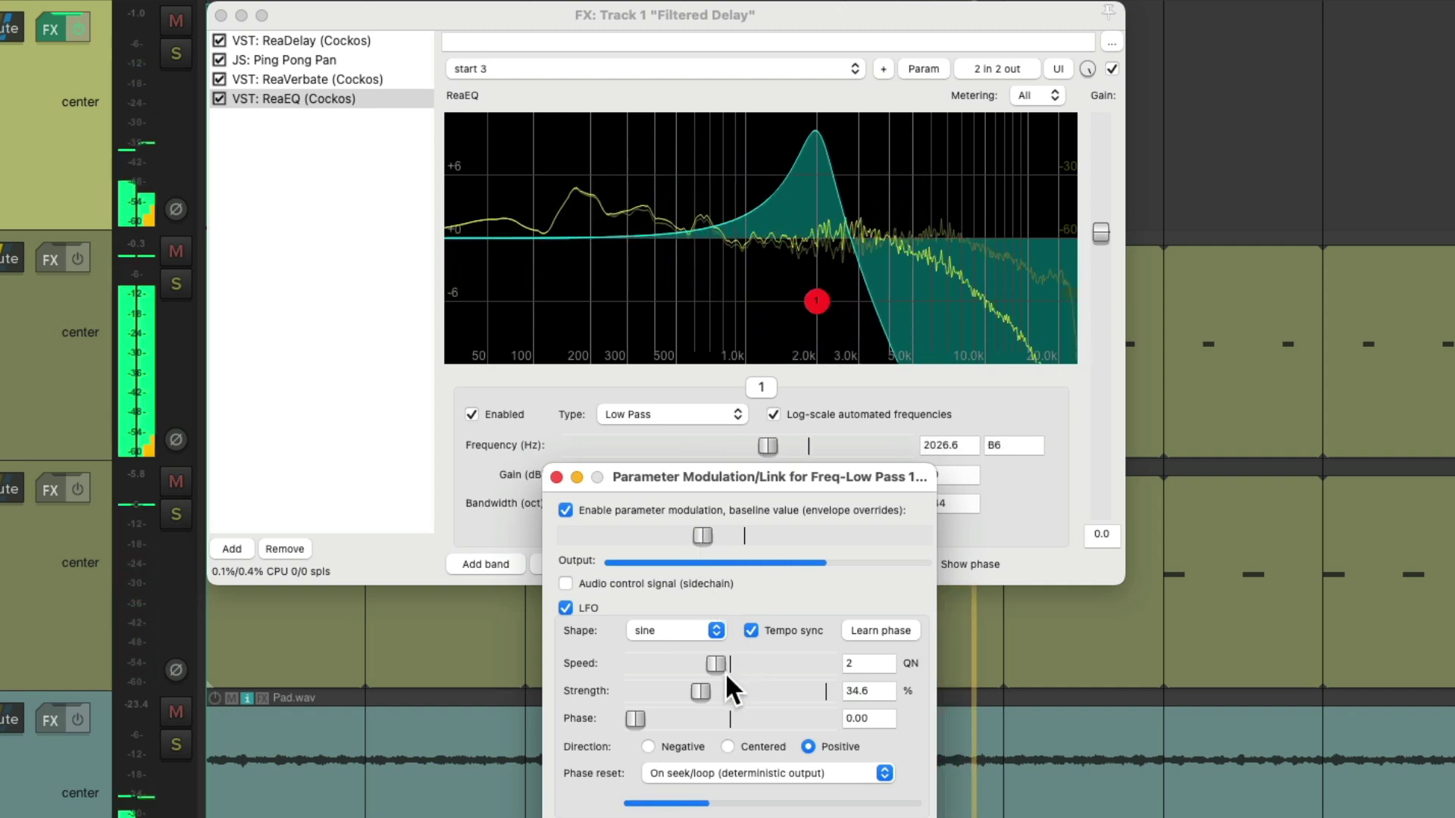
pyautogui.moveTo(700, 691); pyautogui.dragTo(711, 690)
pyautogui.moveTo(704, 537)
pyautogui.mouseDown()
pyautogui.moveTo(735, 535)
pyautogui.moveTo(705, 534)
pyautogui.mouseUp()
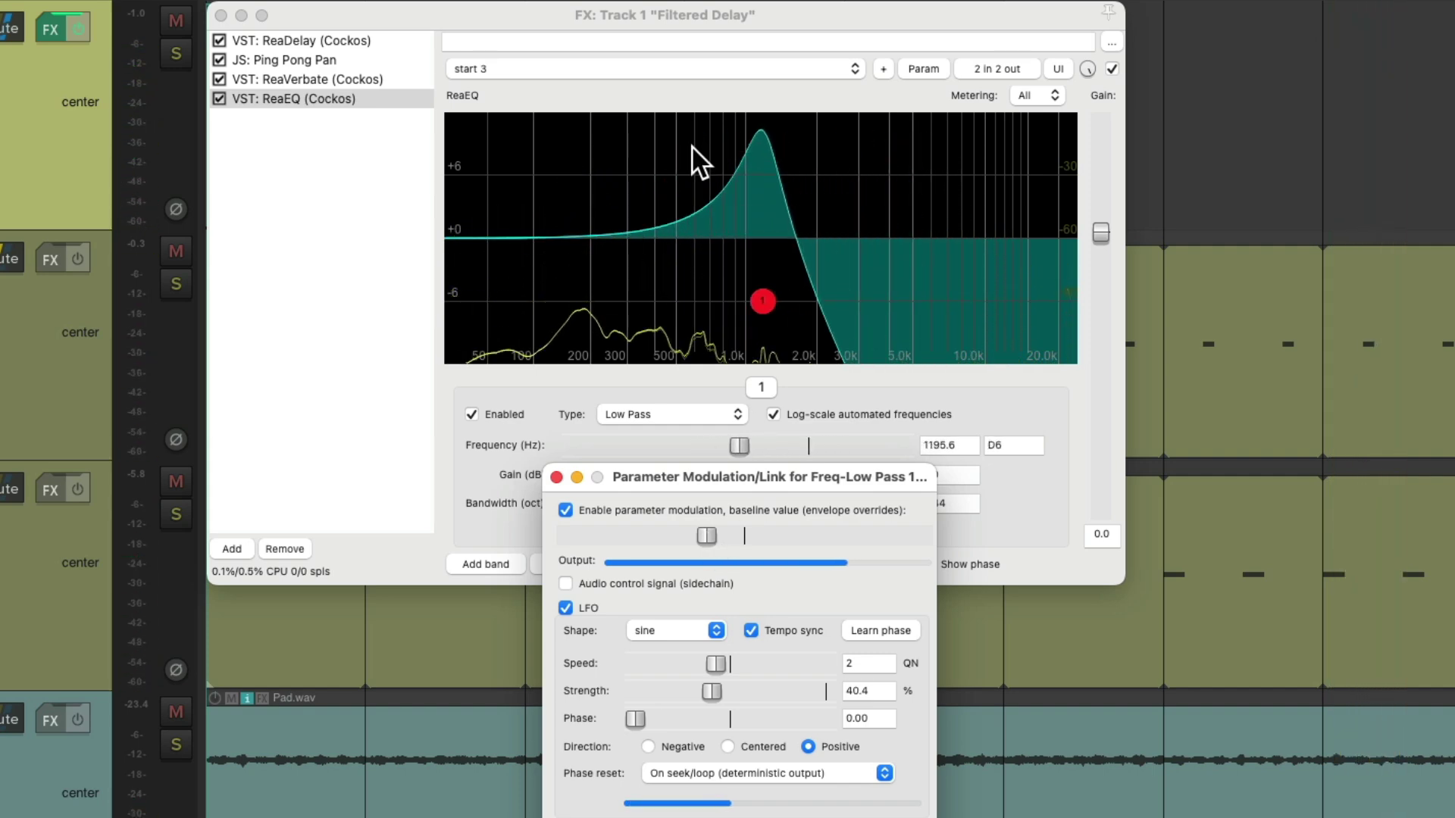
pyautogui.click(356, 60)
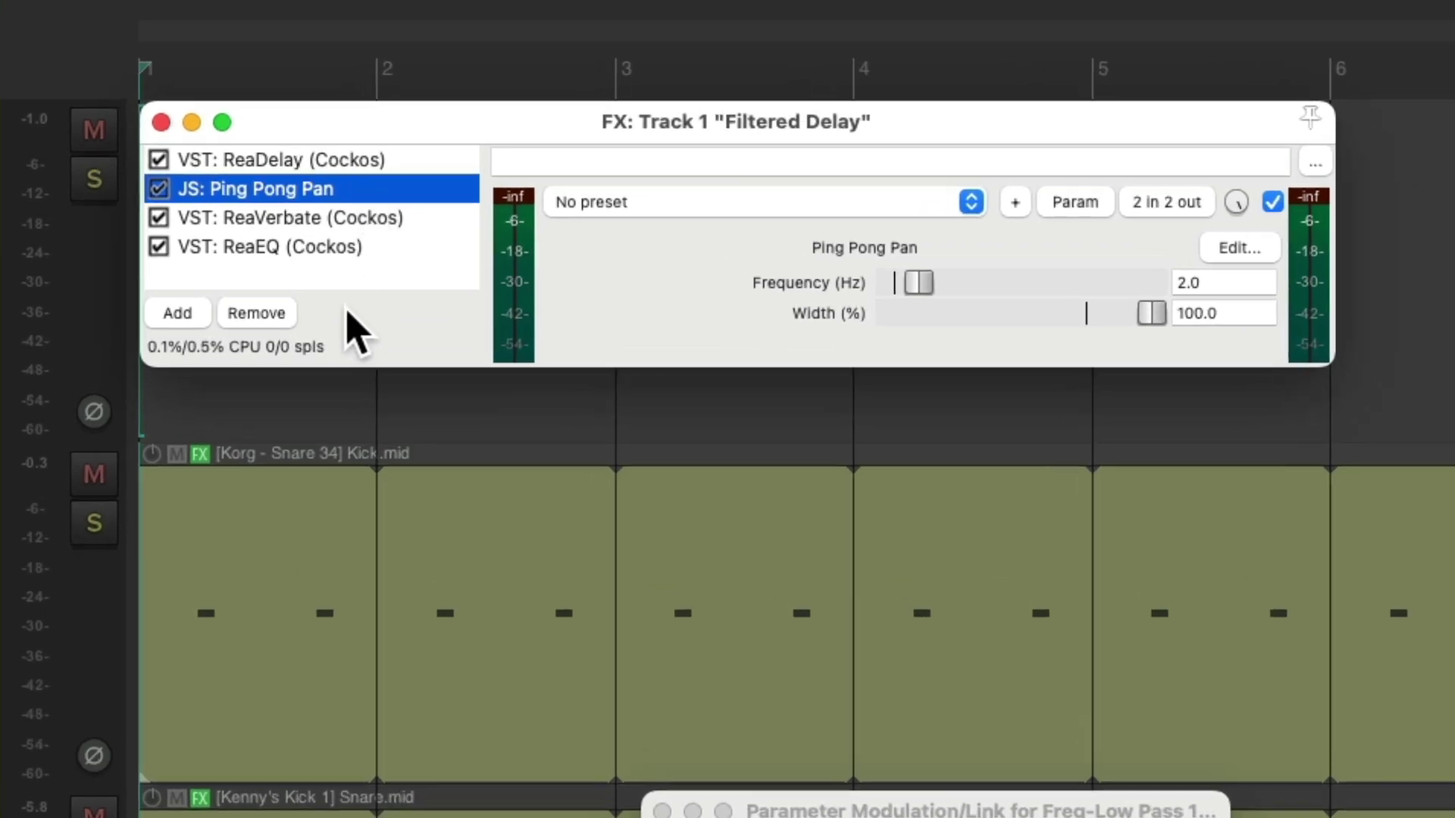
# Step: Remove Ping Pong Pan and select ReaDelay, touching its pan slider
pyautogui.click(266, 316)
pyautogui.click(375, 159)
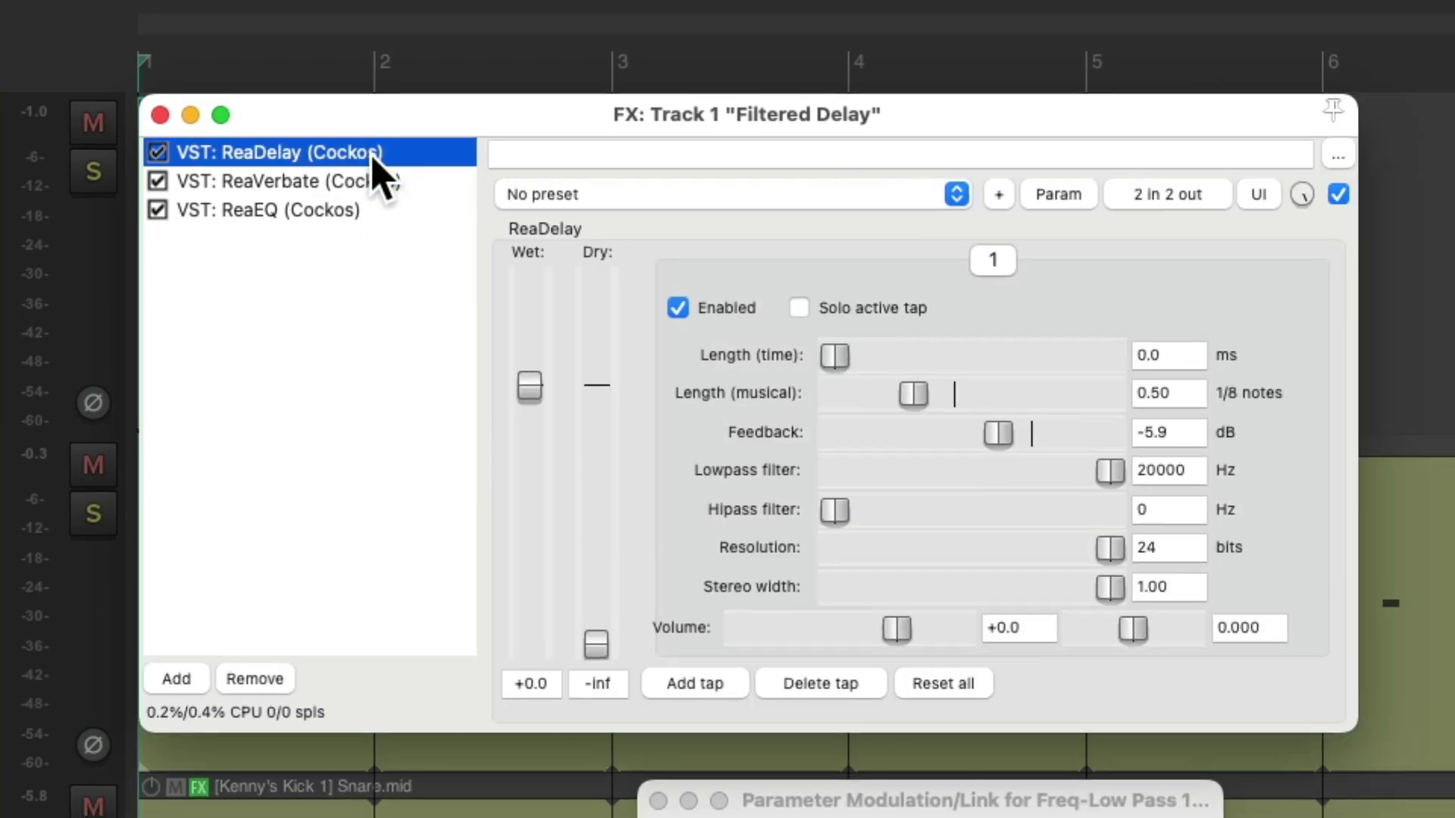
pyautogui.click(1118, 615)
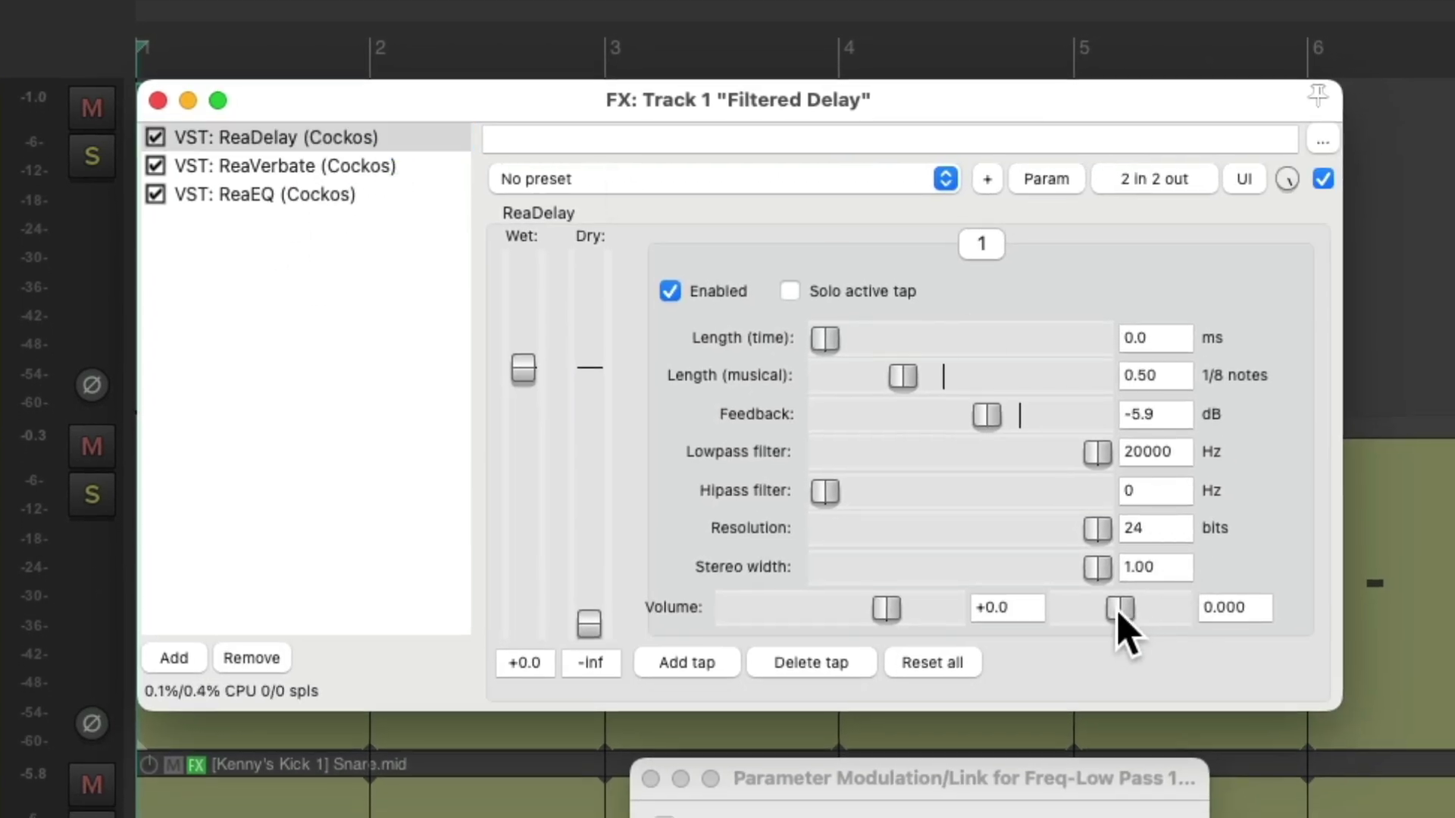
# Step: Modulate ReaDelay's pan with a sine LFO, tempo-synced at .5 QN, phase 0.50
pyautogui.click(1036, 186)
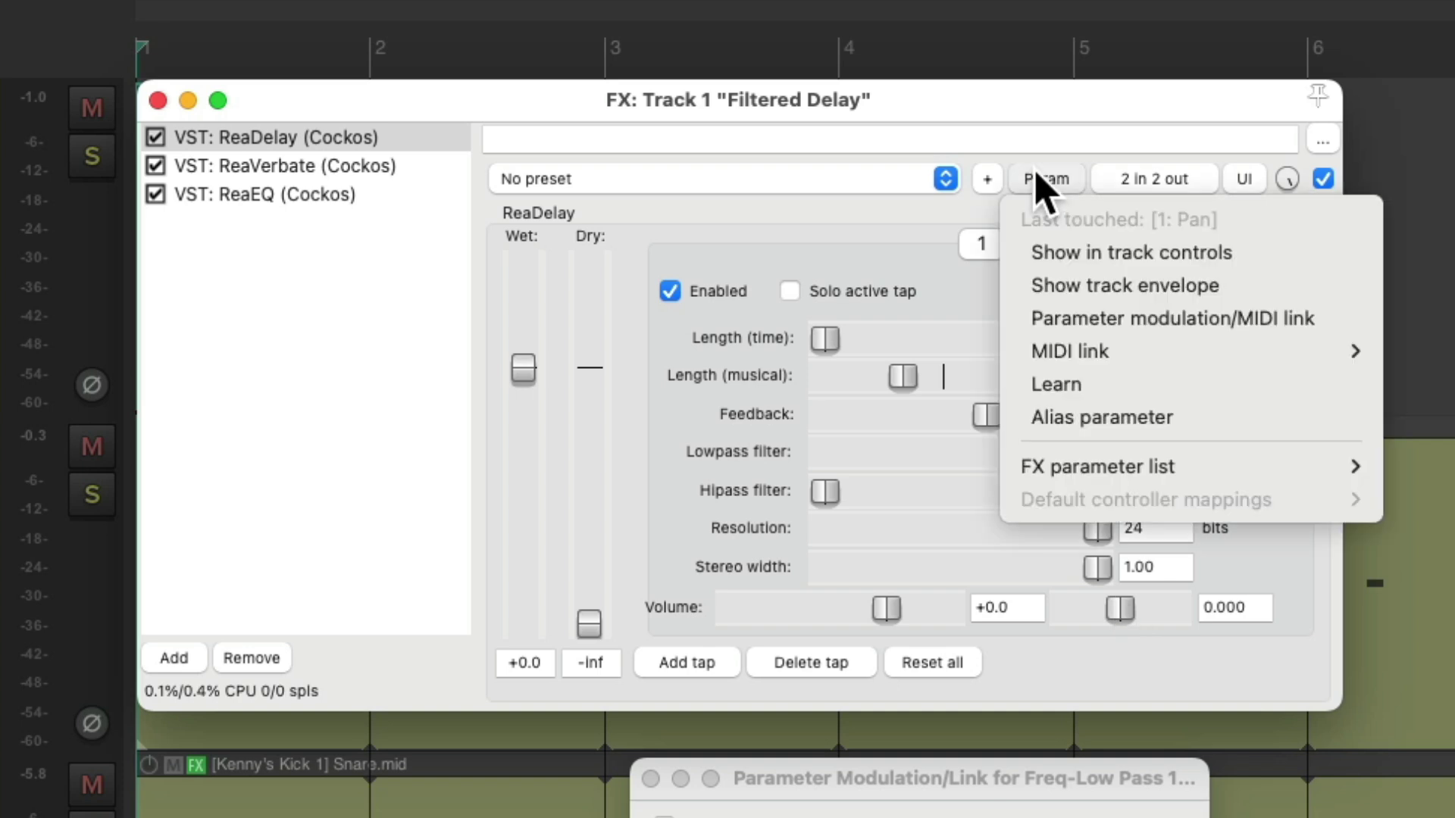
pyautogui.click(1024, 318)
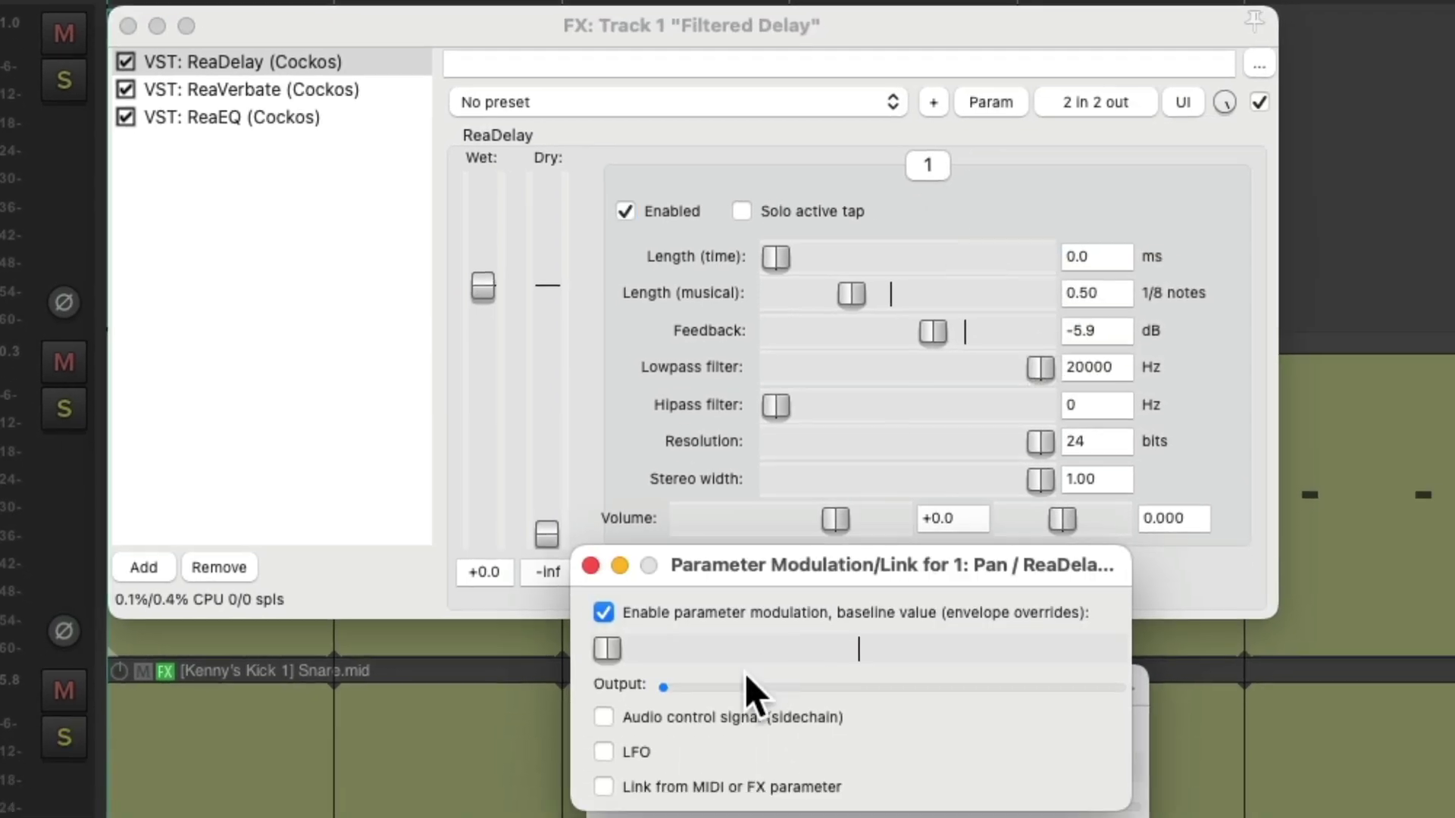
pyautogui.click(604, 752)
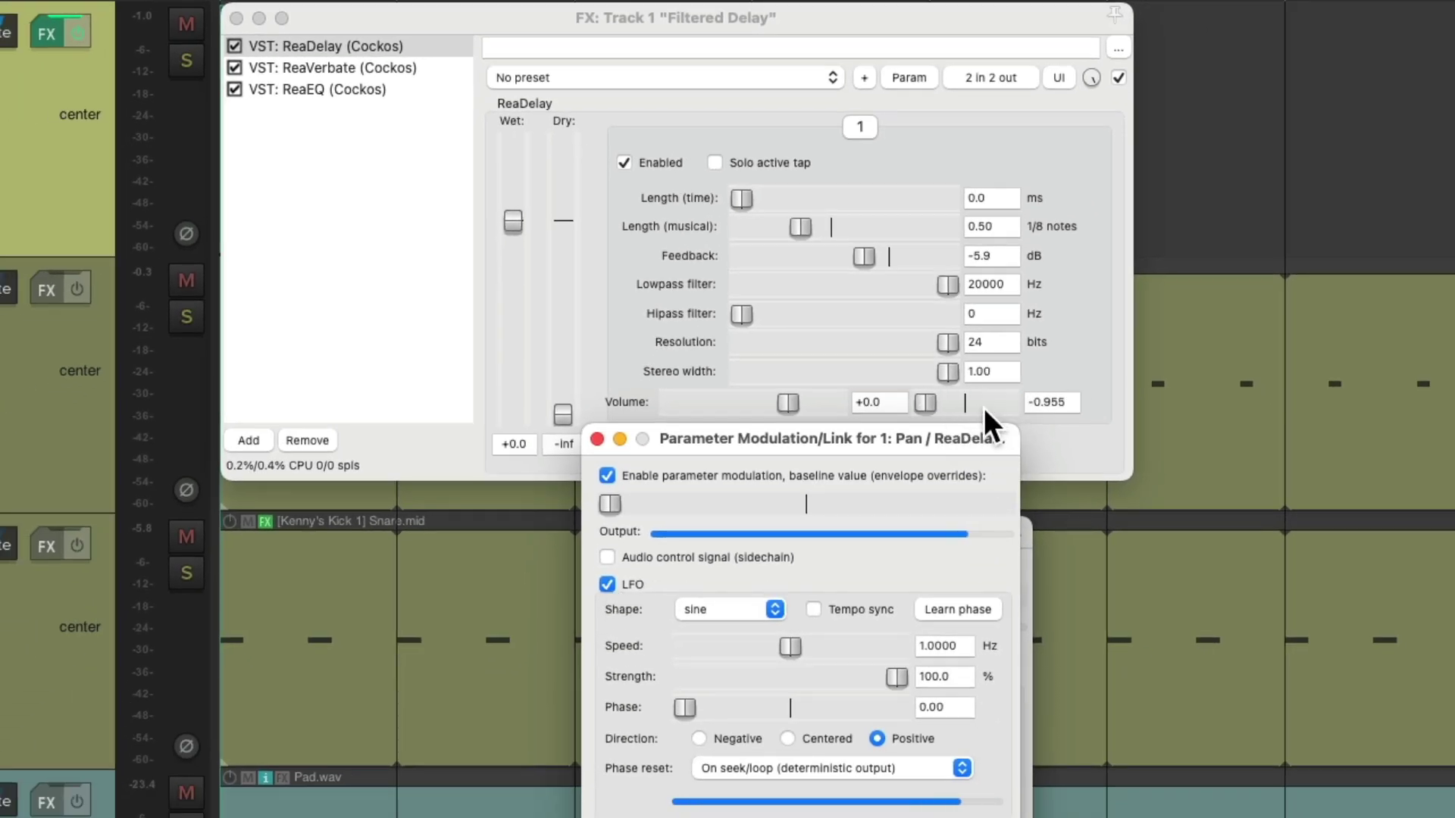
pyautogui.click(812, 608)
pyautogui.doubleClick(947, 645)
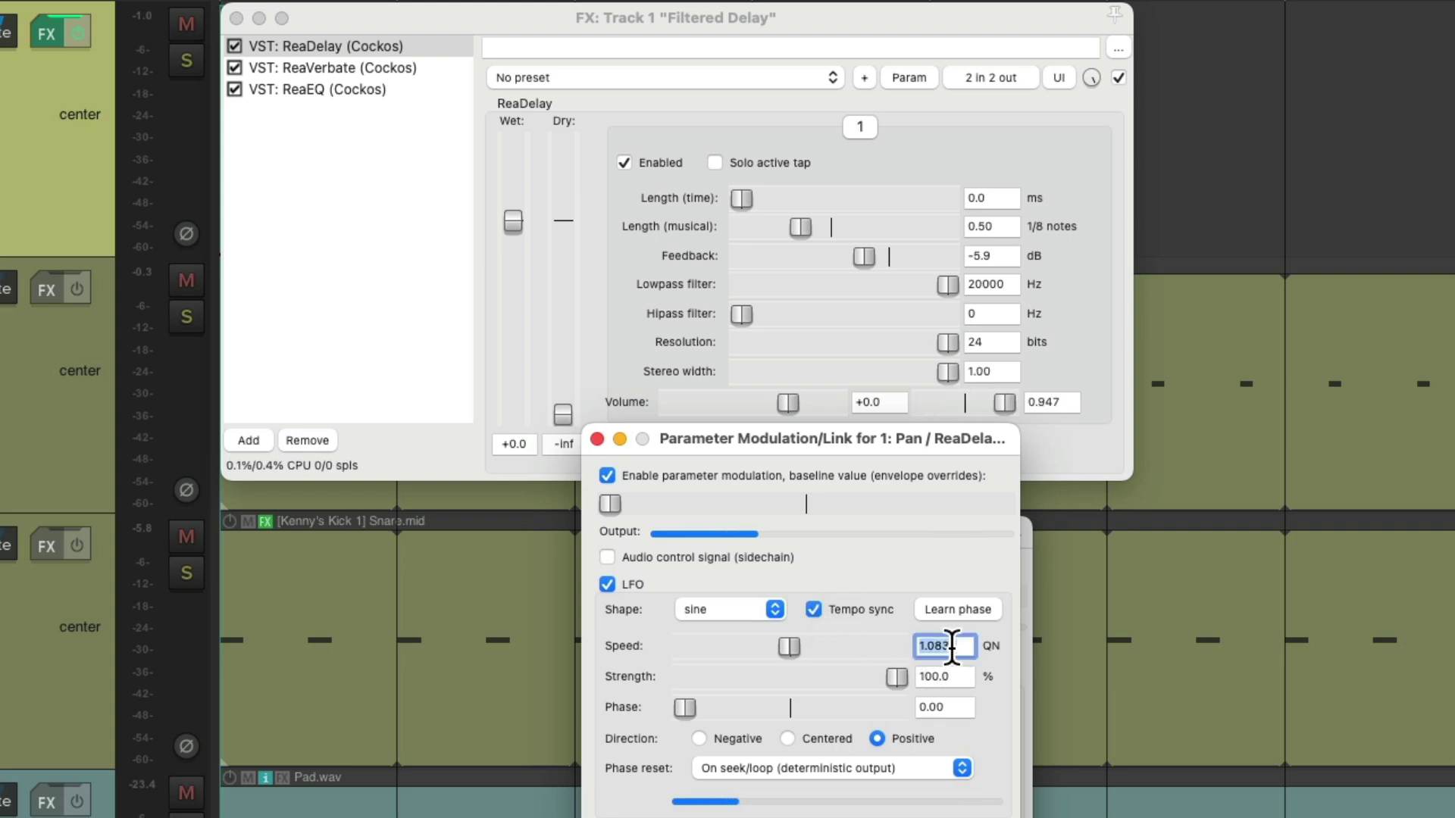
pyautogui.write('.5')
pyautogui.press('space')
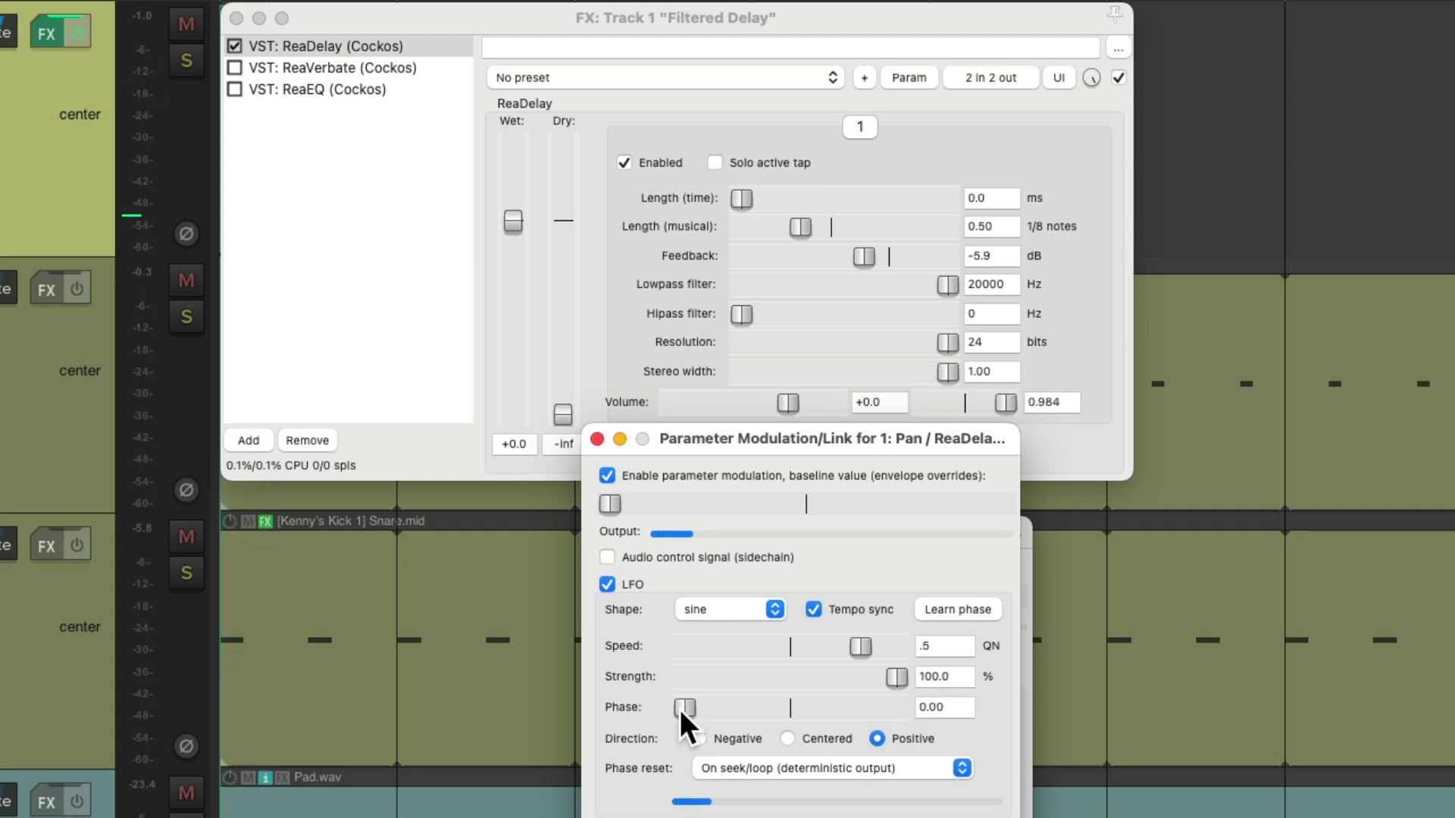
pyautogui.moveTo(679, 708); pyautogui.dragTo(780, 719)
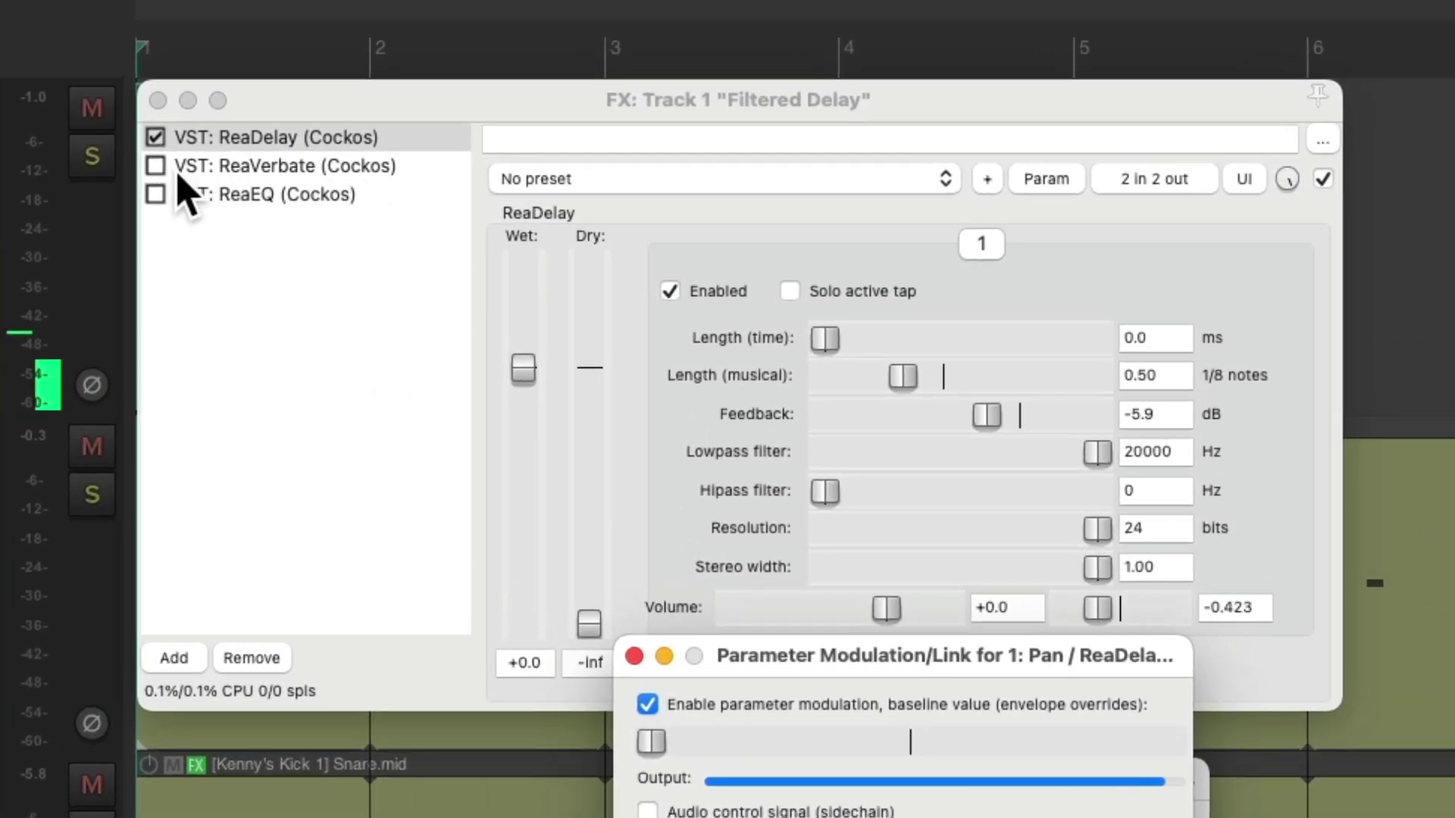
# Step: Move ReaEQ before ReaVerbate and widen its low-pass bandwidth to 0.65 octaves
pyautogui.click(156, 167)
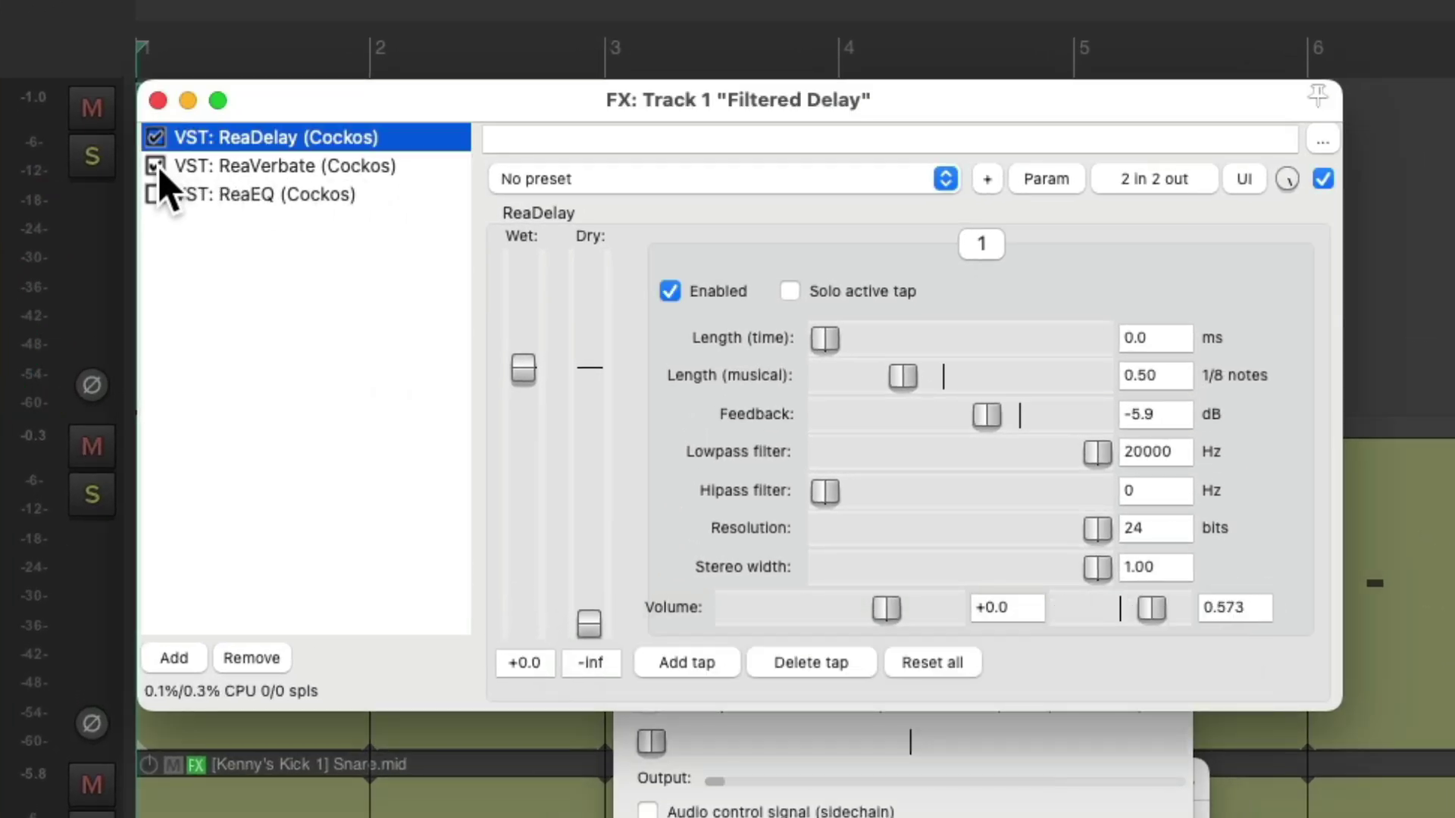
pyautogui.moveTo(248, 195); pyautogui.dragTo(239, 159)
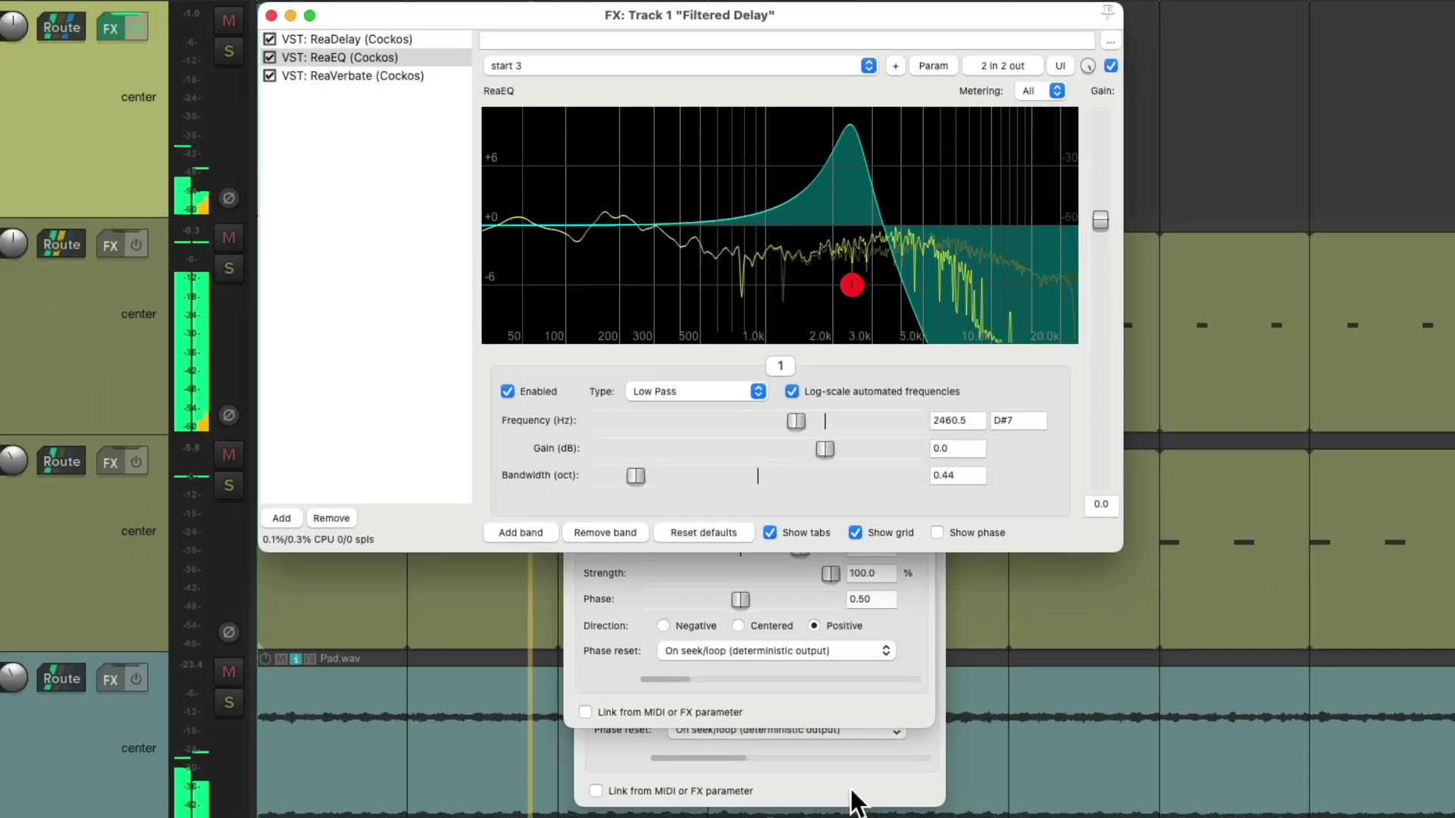
pyautogui.click(852, 801)
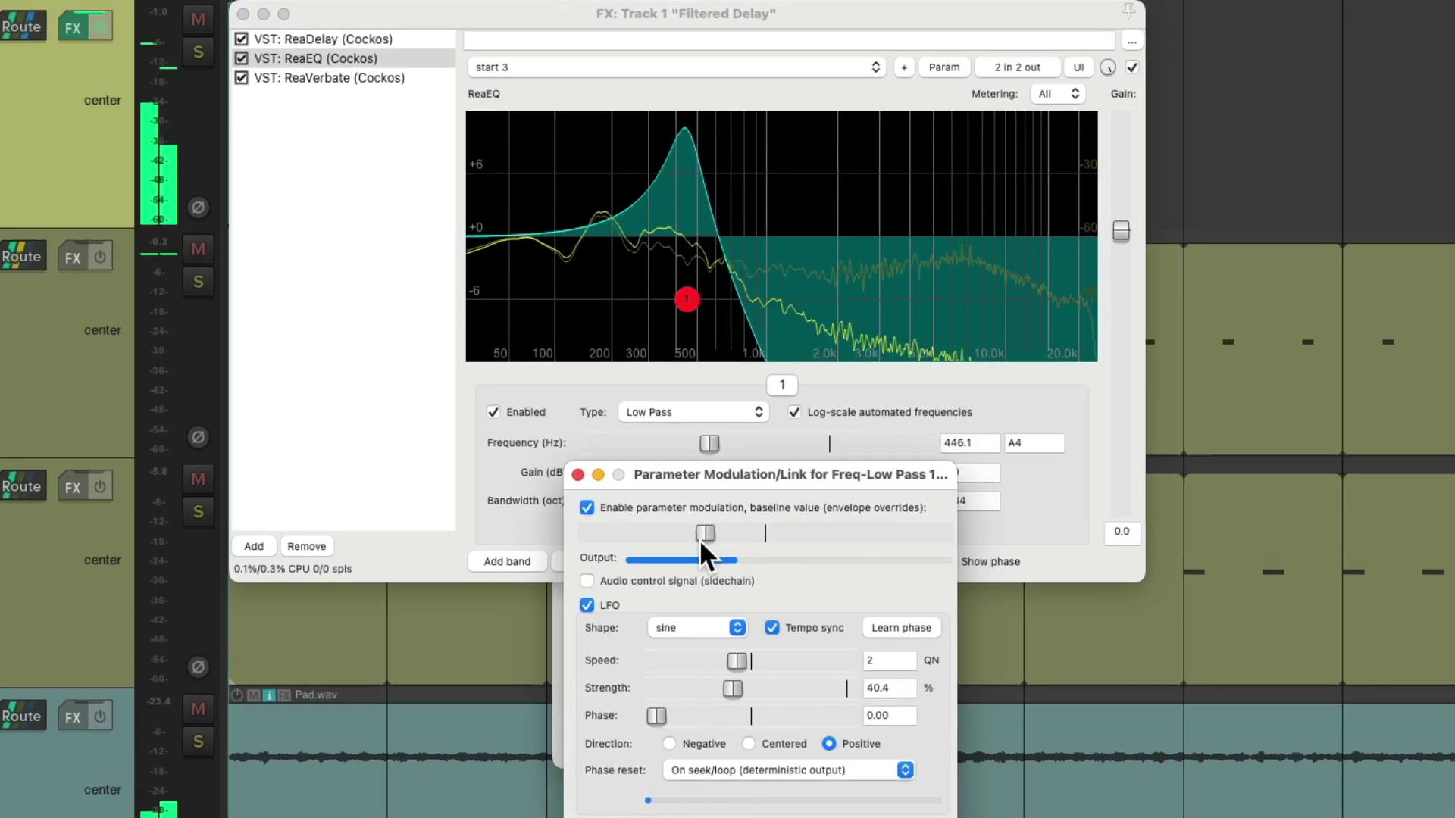
pyautogui.click(1018, 529)
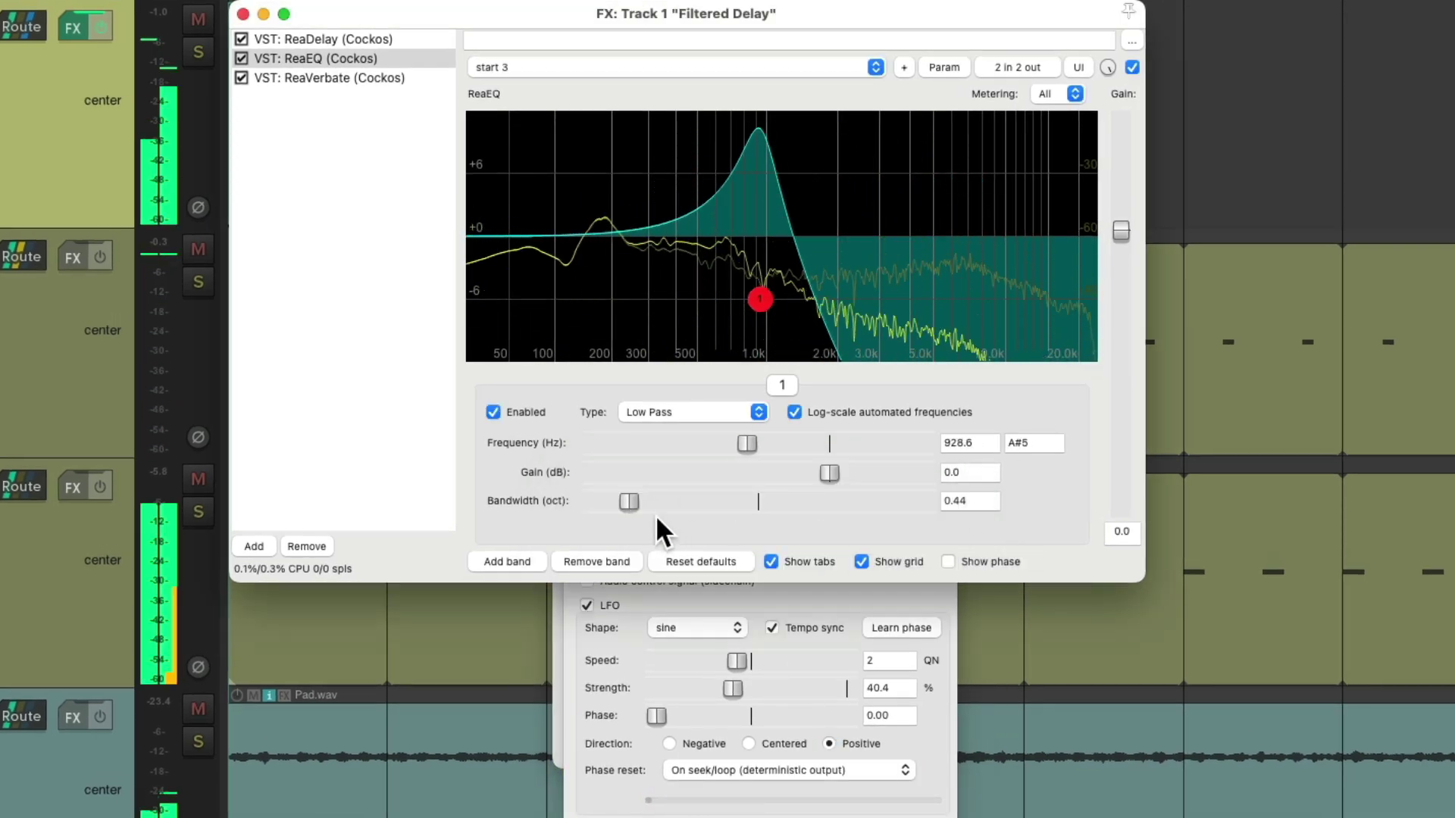
pyautogui.moveTo(631, 502); pyautogui.dragTo(644, 502)
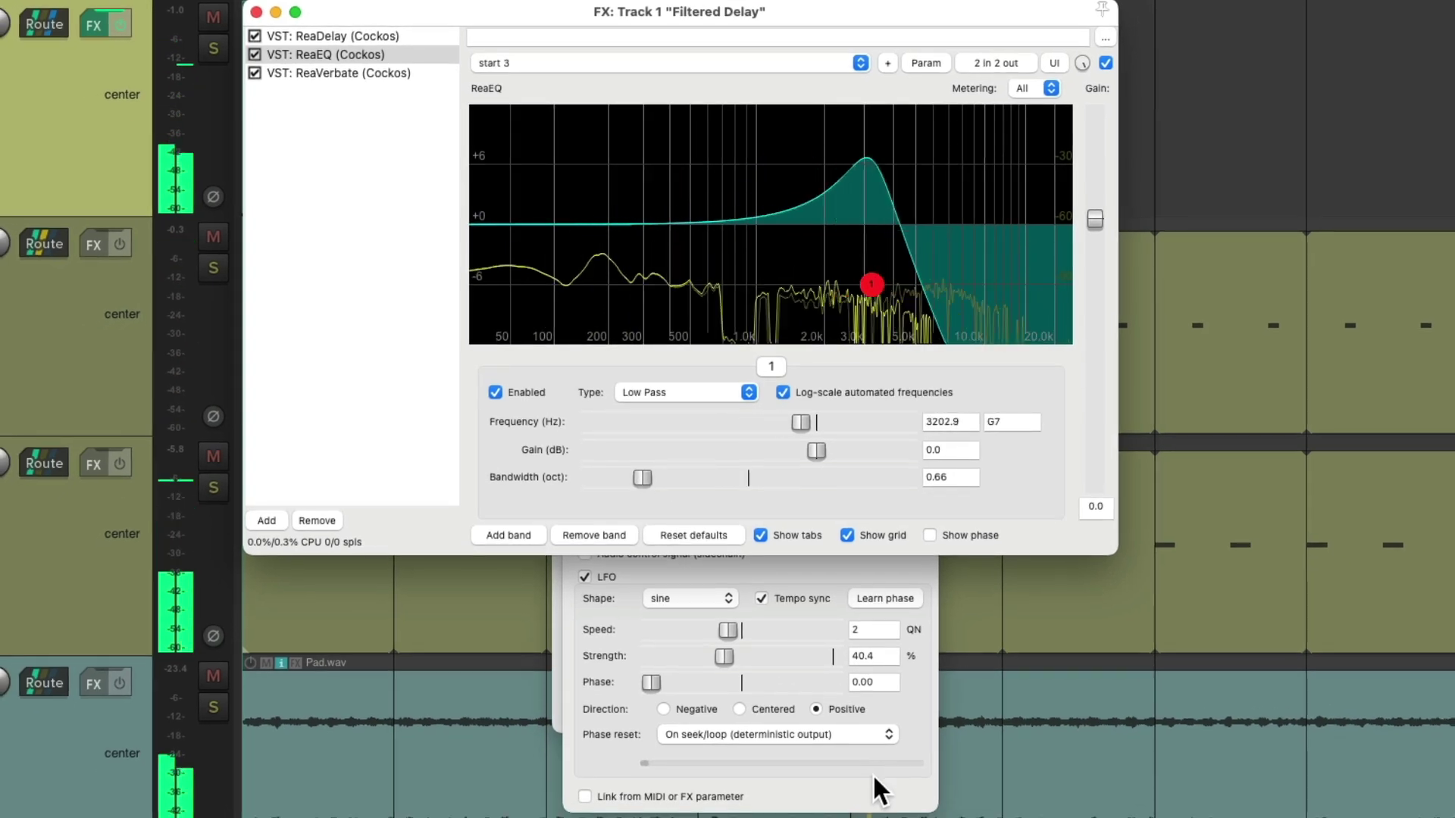
# Step: Keep the LFO direction Positive, lower the baseline frequency, and narrow the band's bandwidth
pyautogui.click(871, 773)
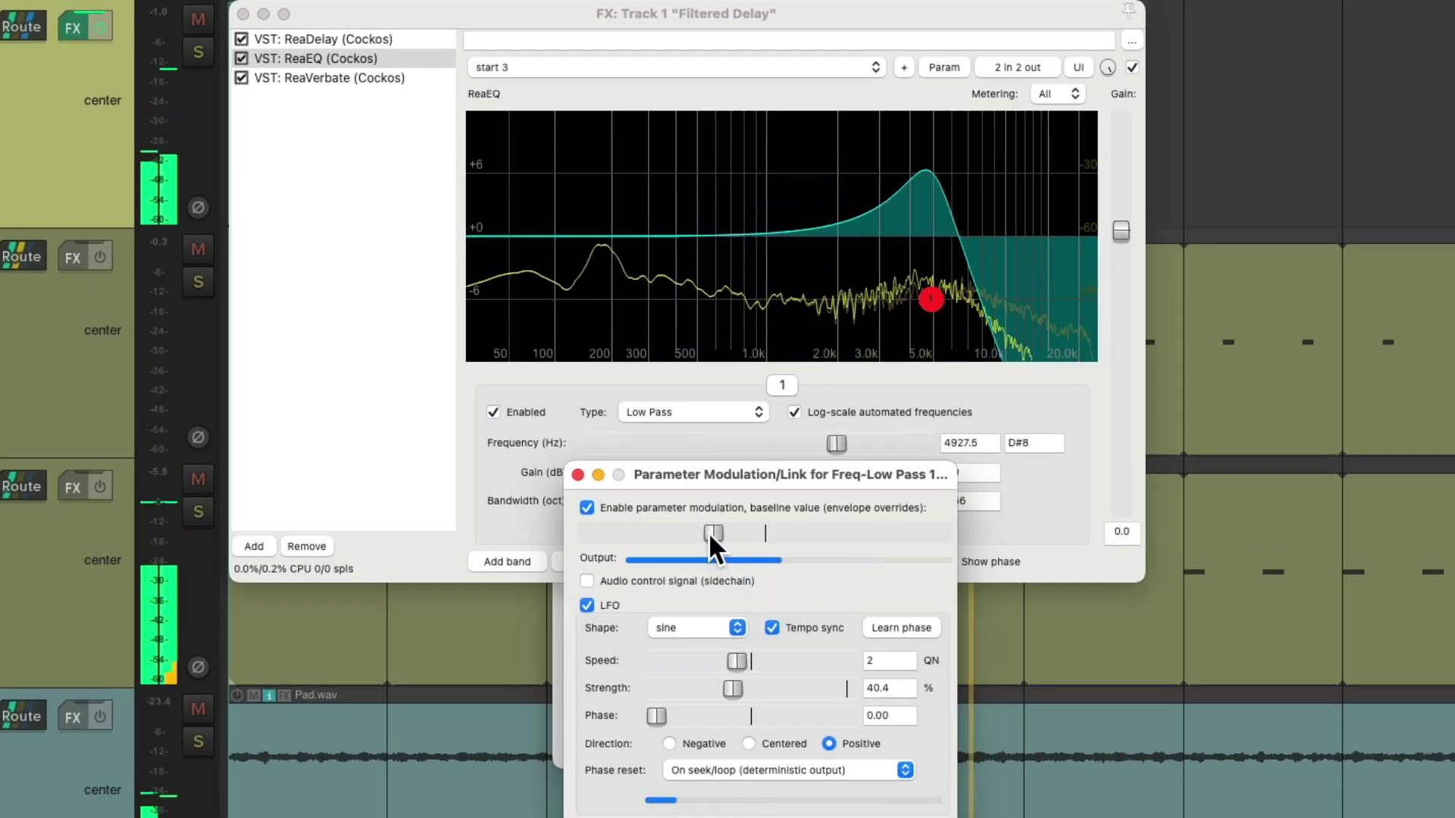
pyautogui.click(670, 742)
pyautogui.moveTo(712, 530); pyautogui.dragTo(867, 532)
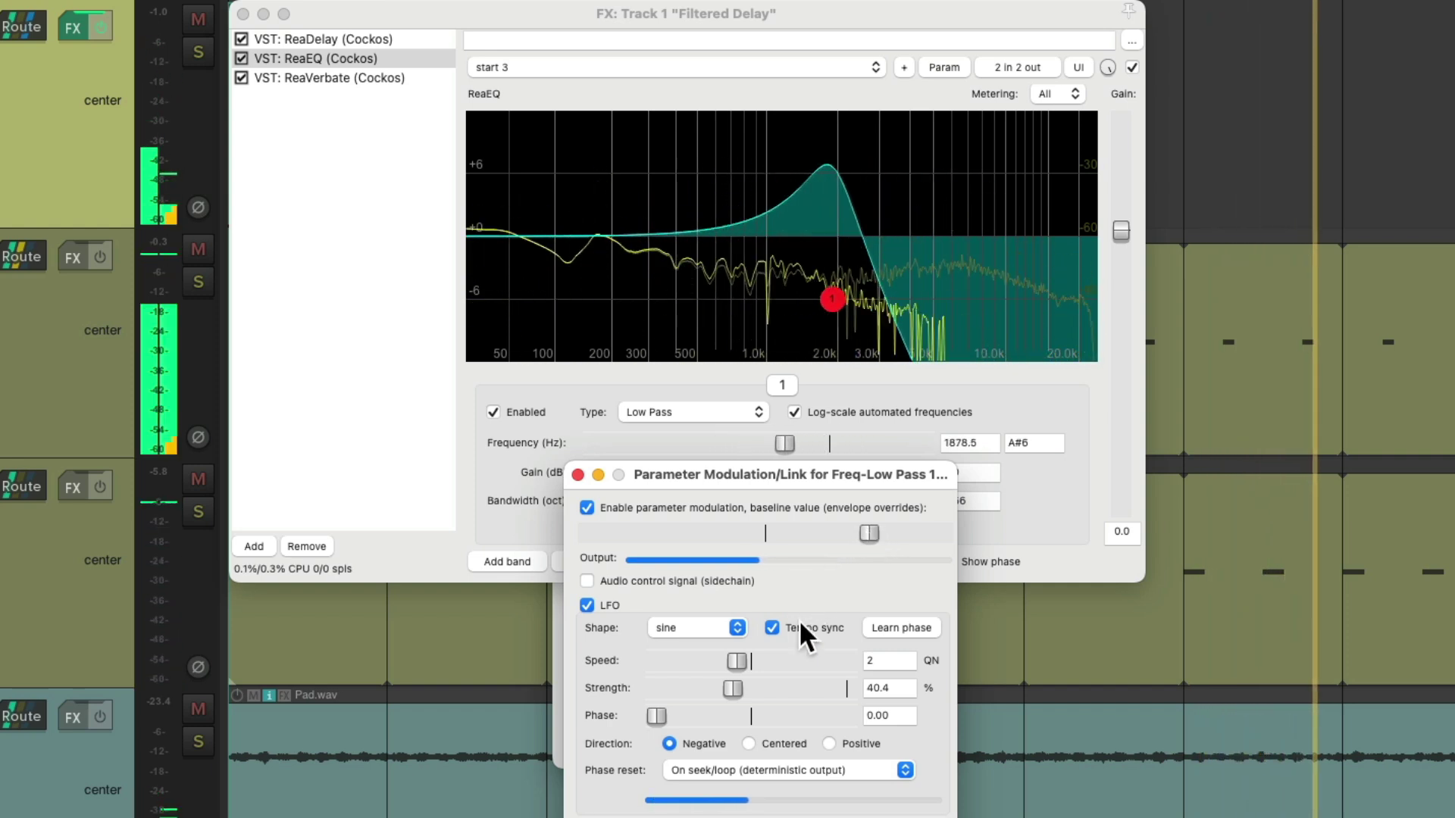
pyautogui.click(830, 743)
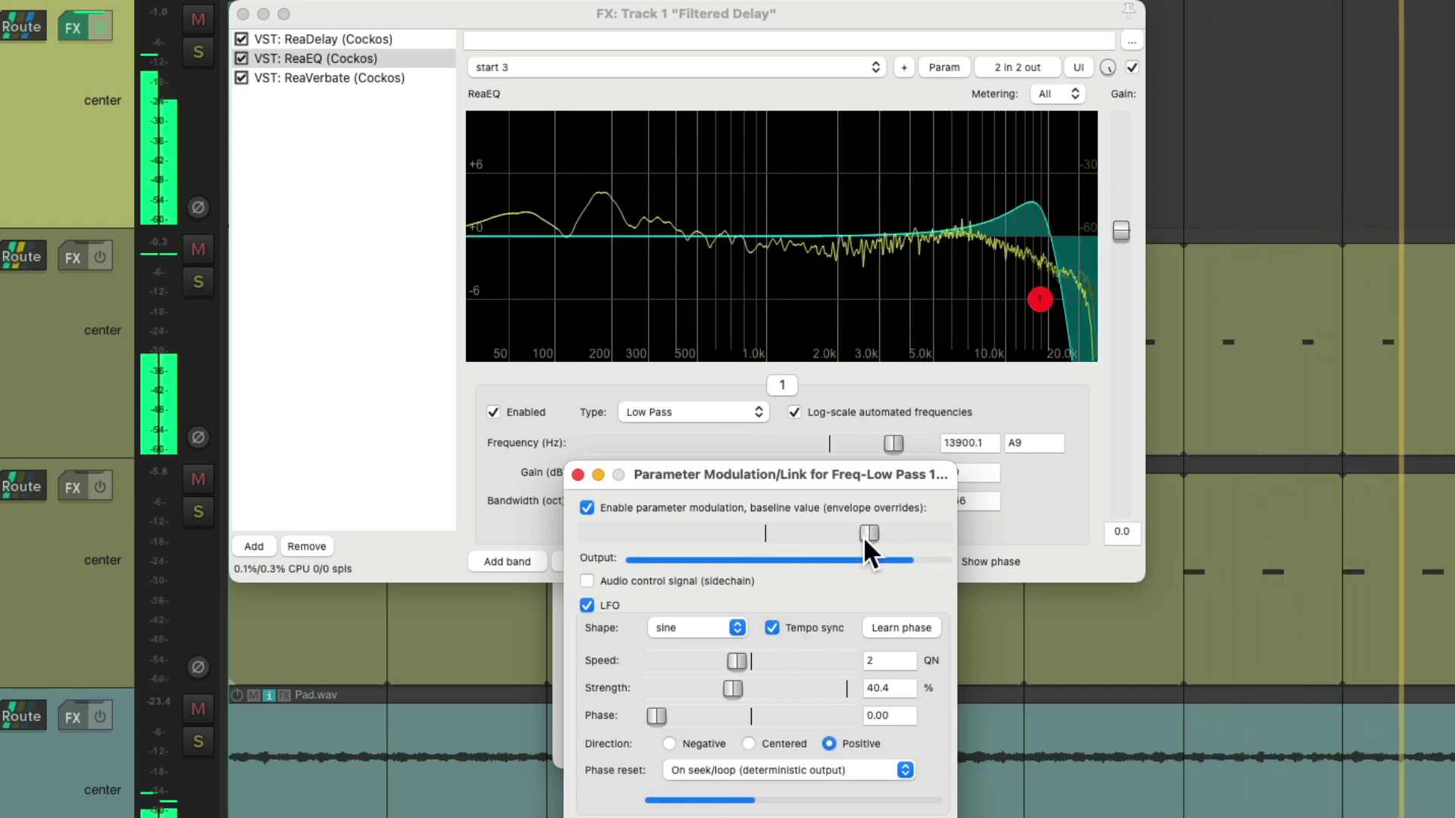
pyautogui.moveTo(862, 535); pyautogui.dragTo(711, 535)
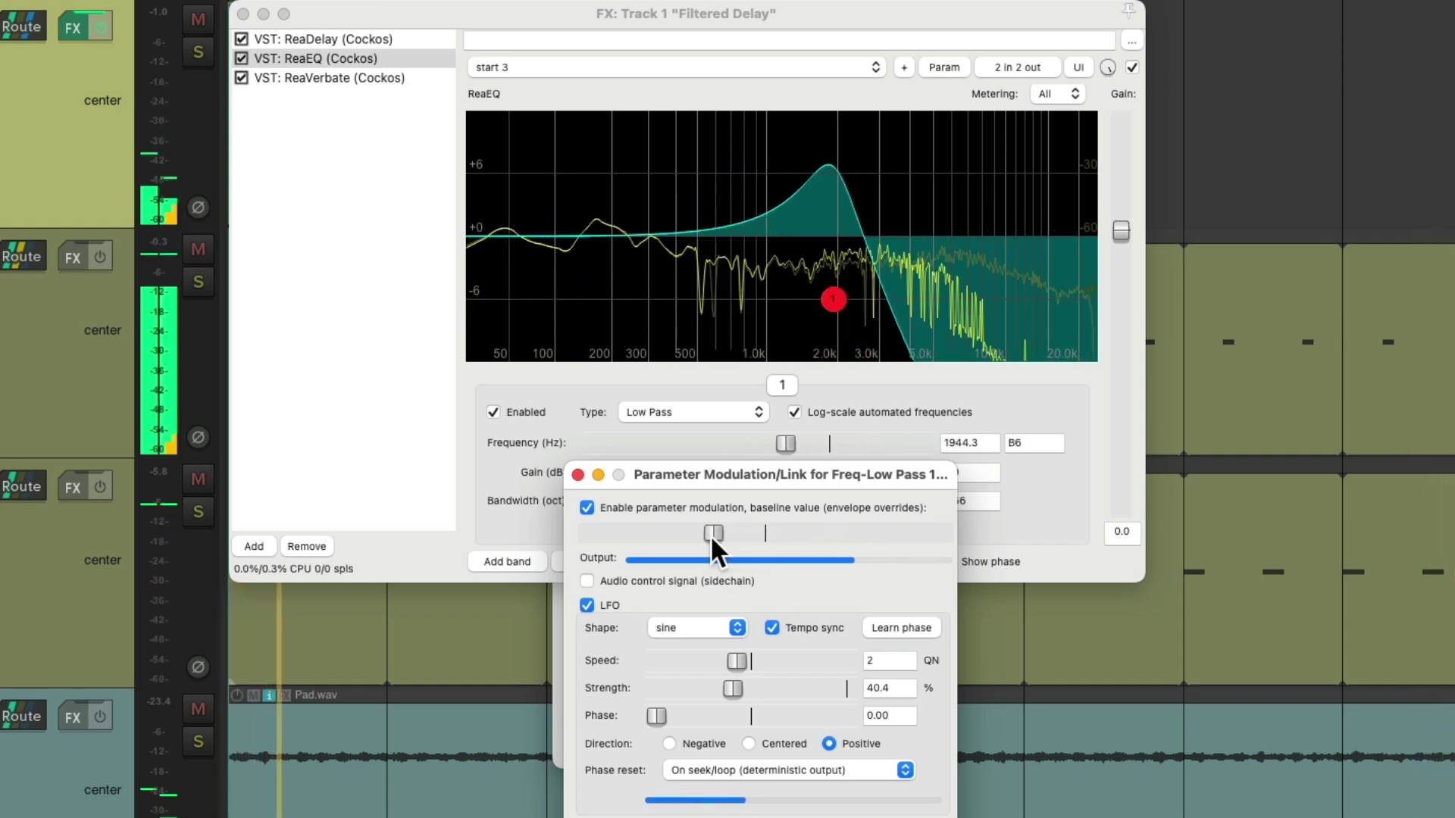
pyautogui.click(1048, 526)
pyautogui.moveTo(641, 498)
pyautogui.mouseDown()
pyautogui.moveTo(653, 499)
pyautogui.moveTo(623, 500)
pyautogui.mouseUp()
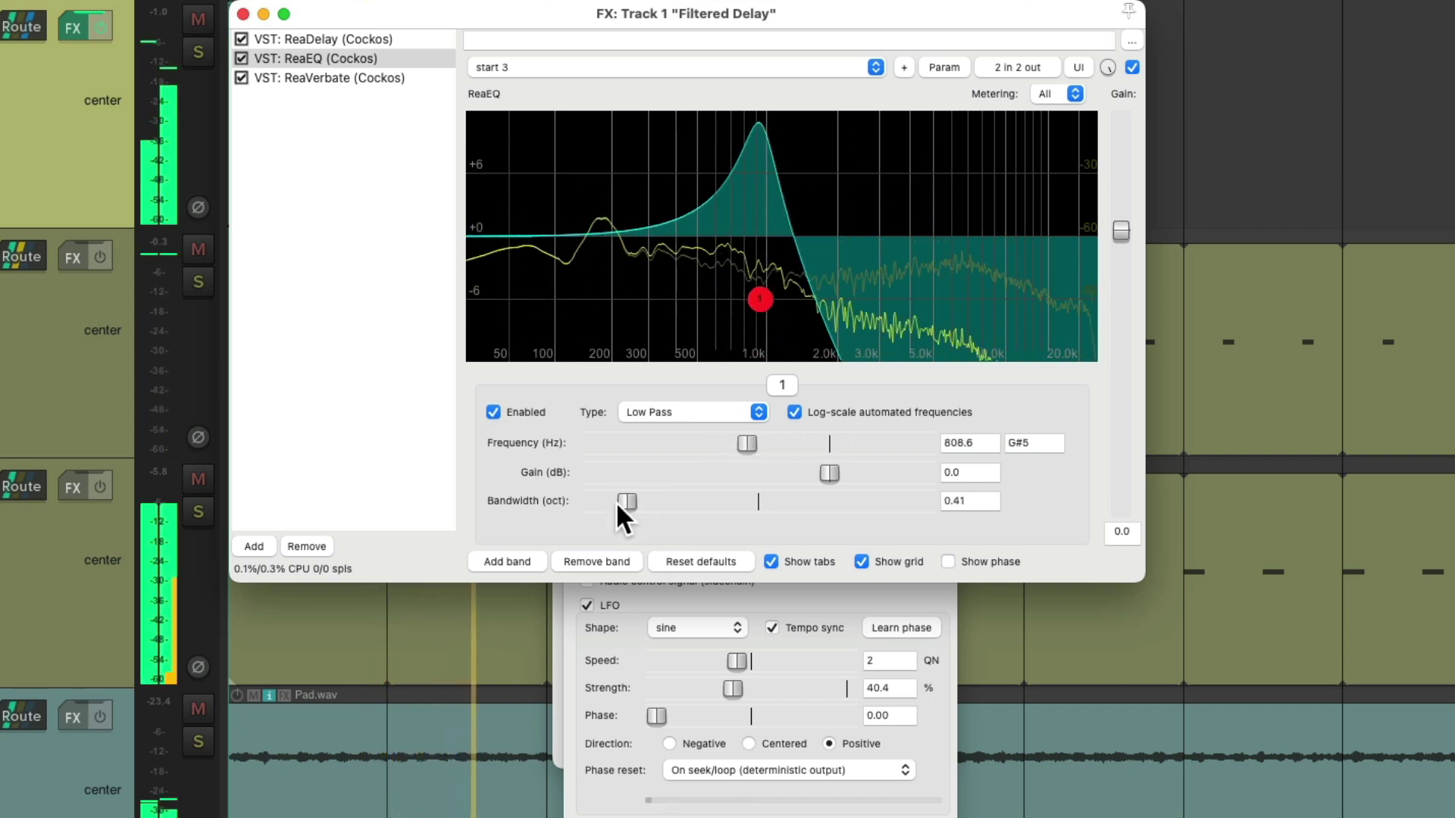
pyautogui.click(615, 591)
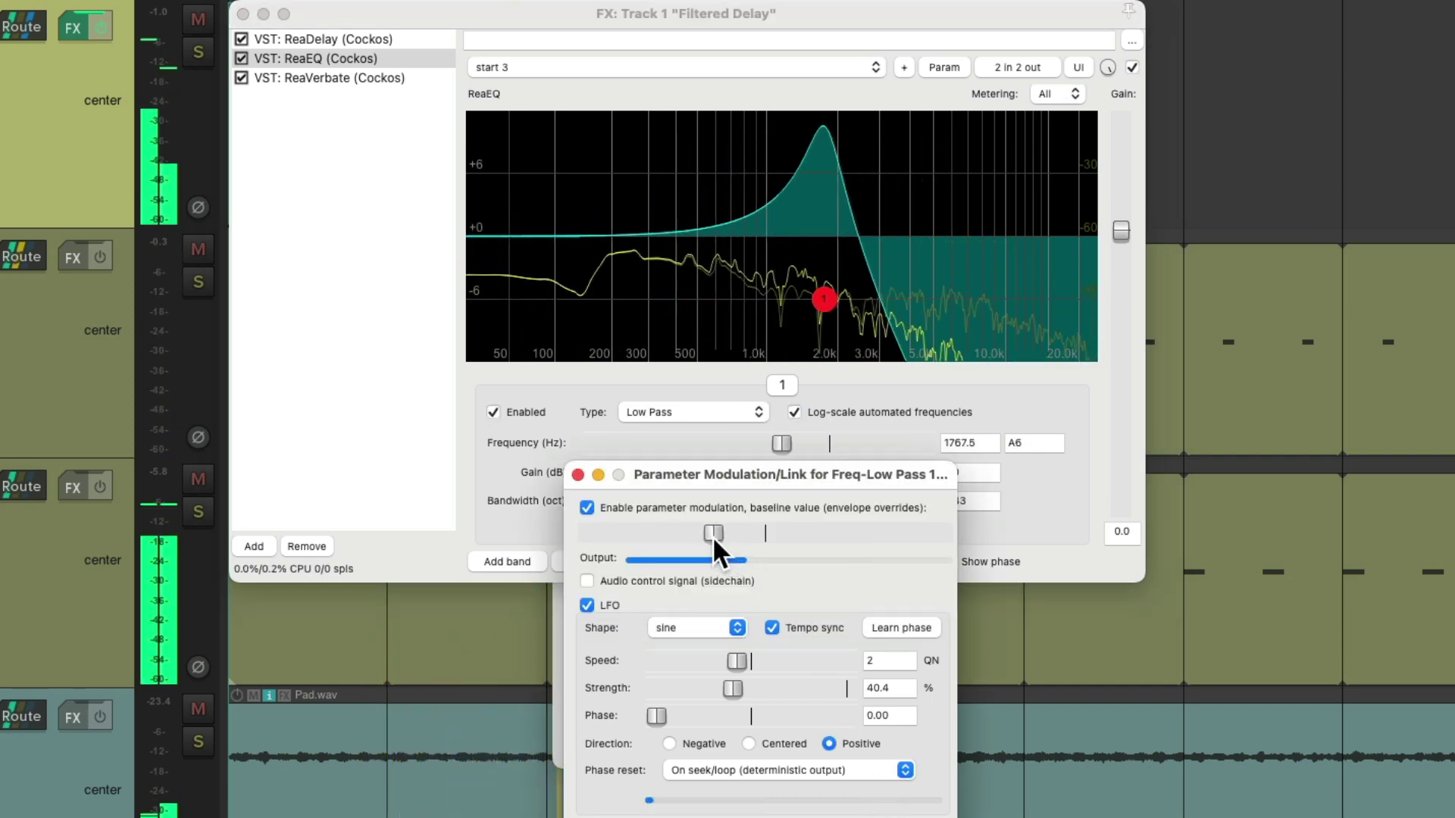
pyautogui.moveTo(712, 535); pyautogui.dragTo(722, 534)
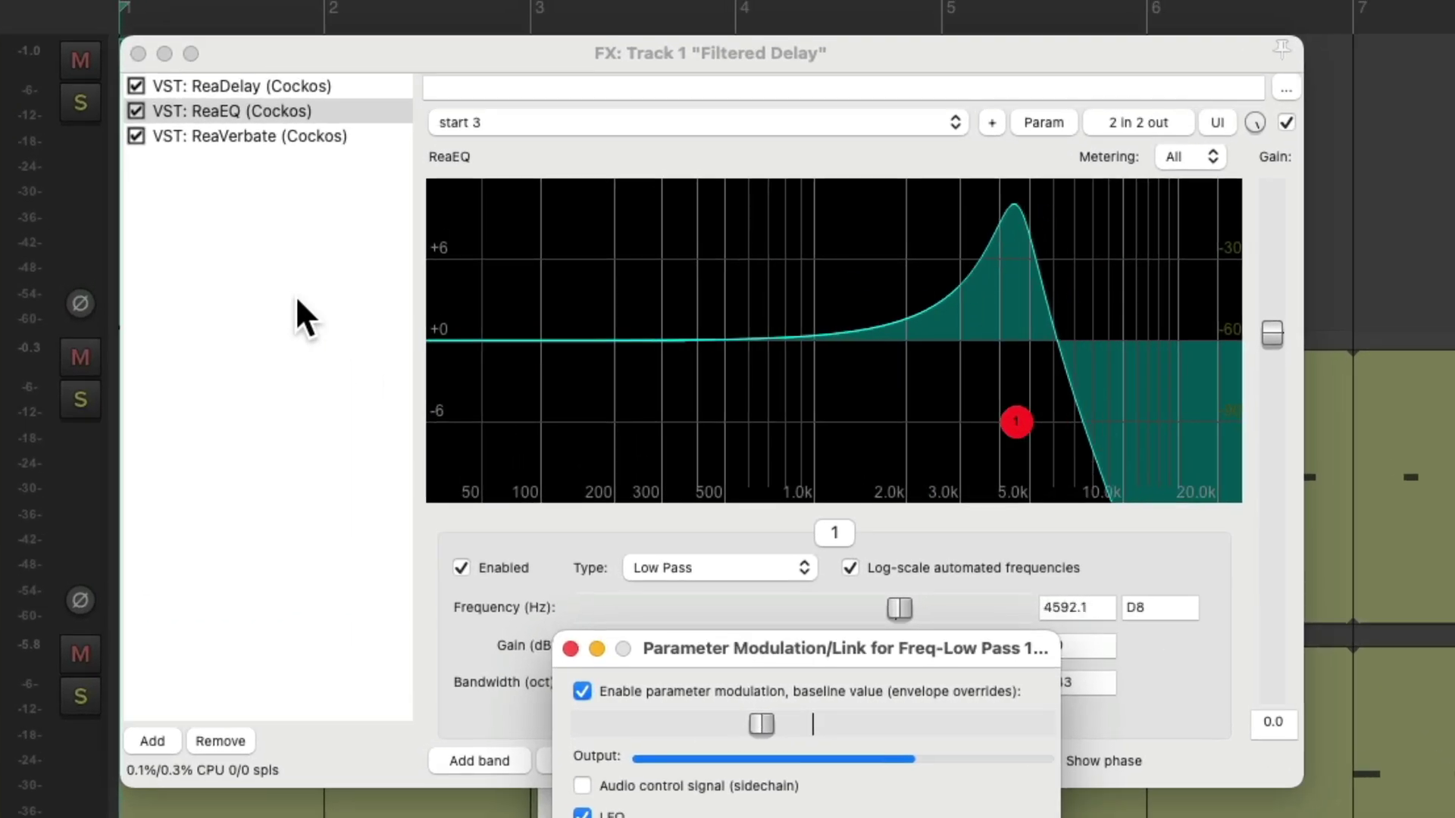
# Step: Remove VST: ReaDelay from the chain, leaving ReaEQ and ReaVerbate
pyautogui.rightClick(353, 221)
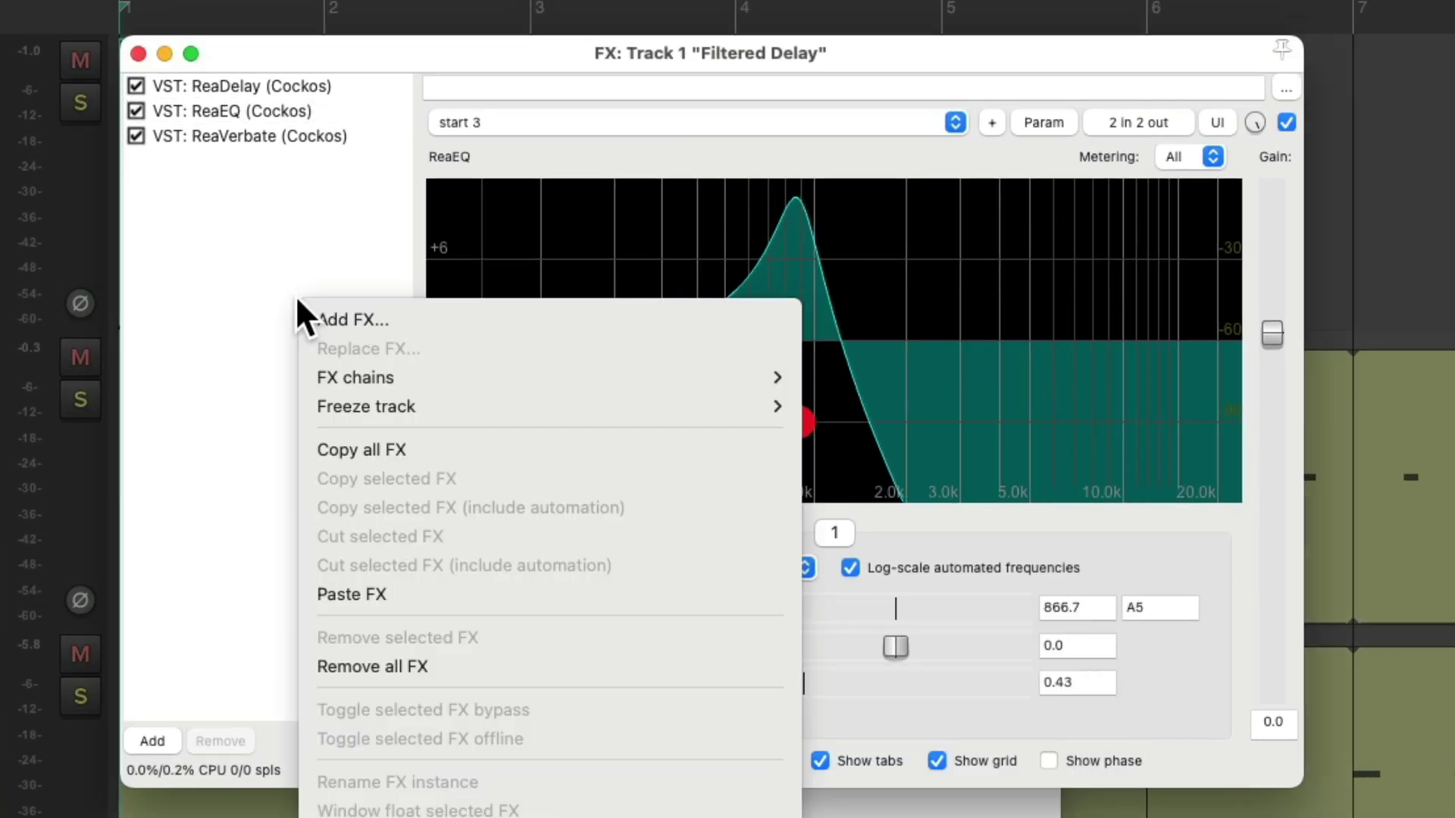
pyautogui.moveTo(359, 275)
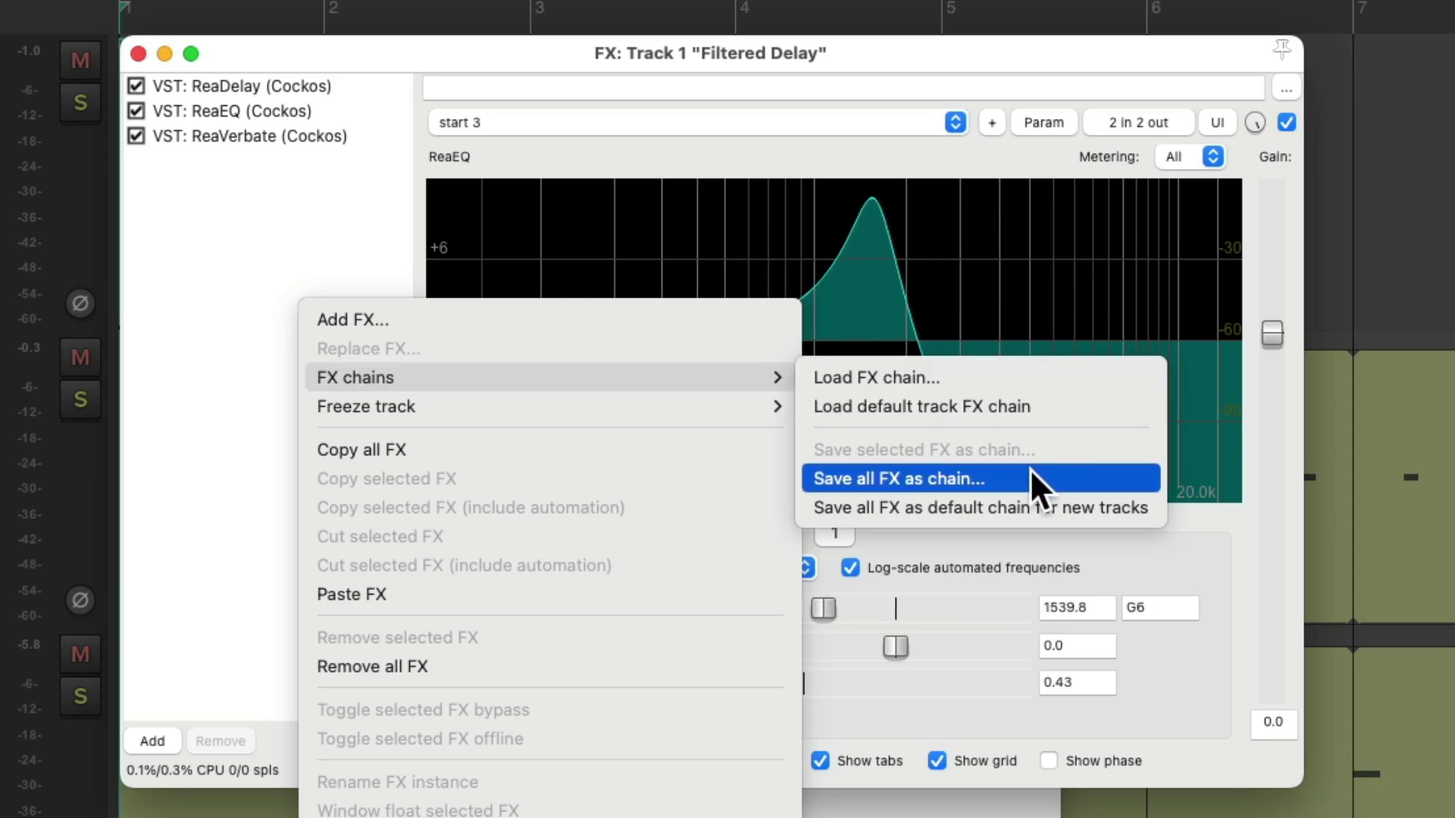
pyautogui.click(293, 231)
pyautogui.click(377, 89)
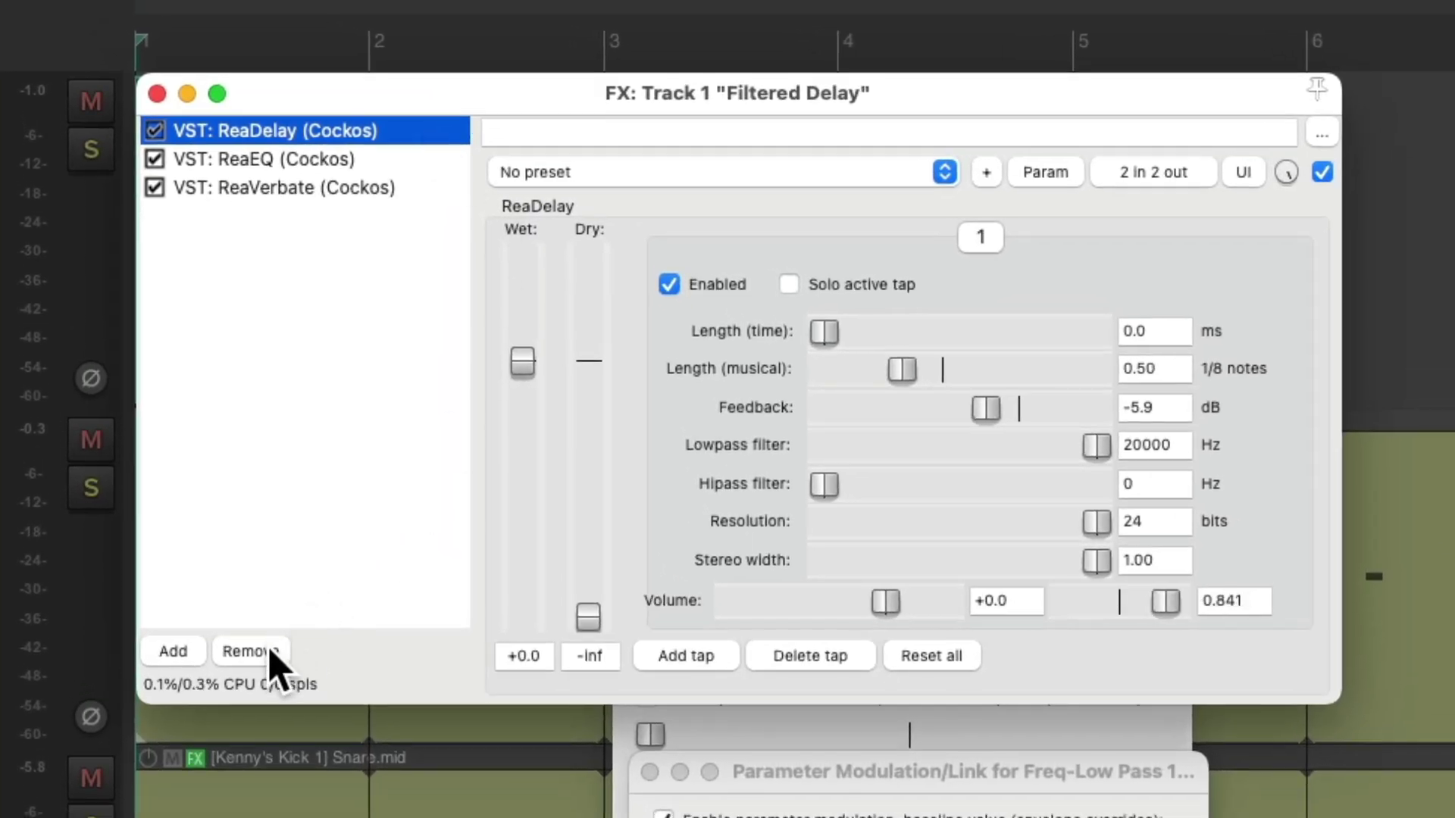
pyautogui.click(262, 651)
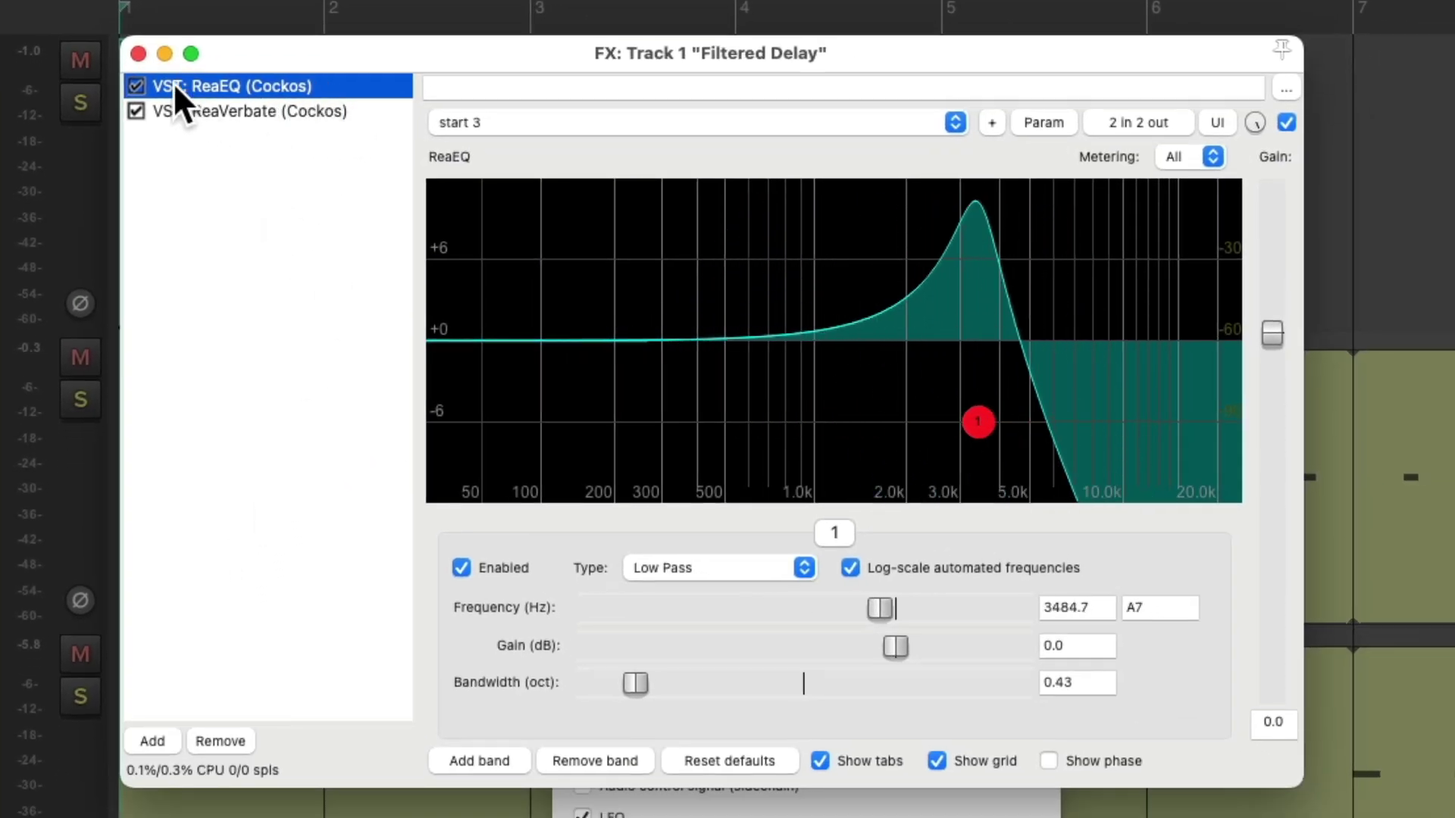
# Step: Add JS: Delay w/Tempo Ping-Pong at the chain's top, tempo sync 0.0625, feedback -4 dB
pyautogui.doubleClick(280, 185)
pyautogui.write('delay')
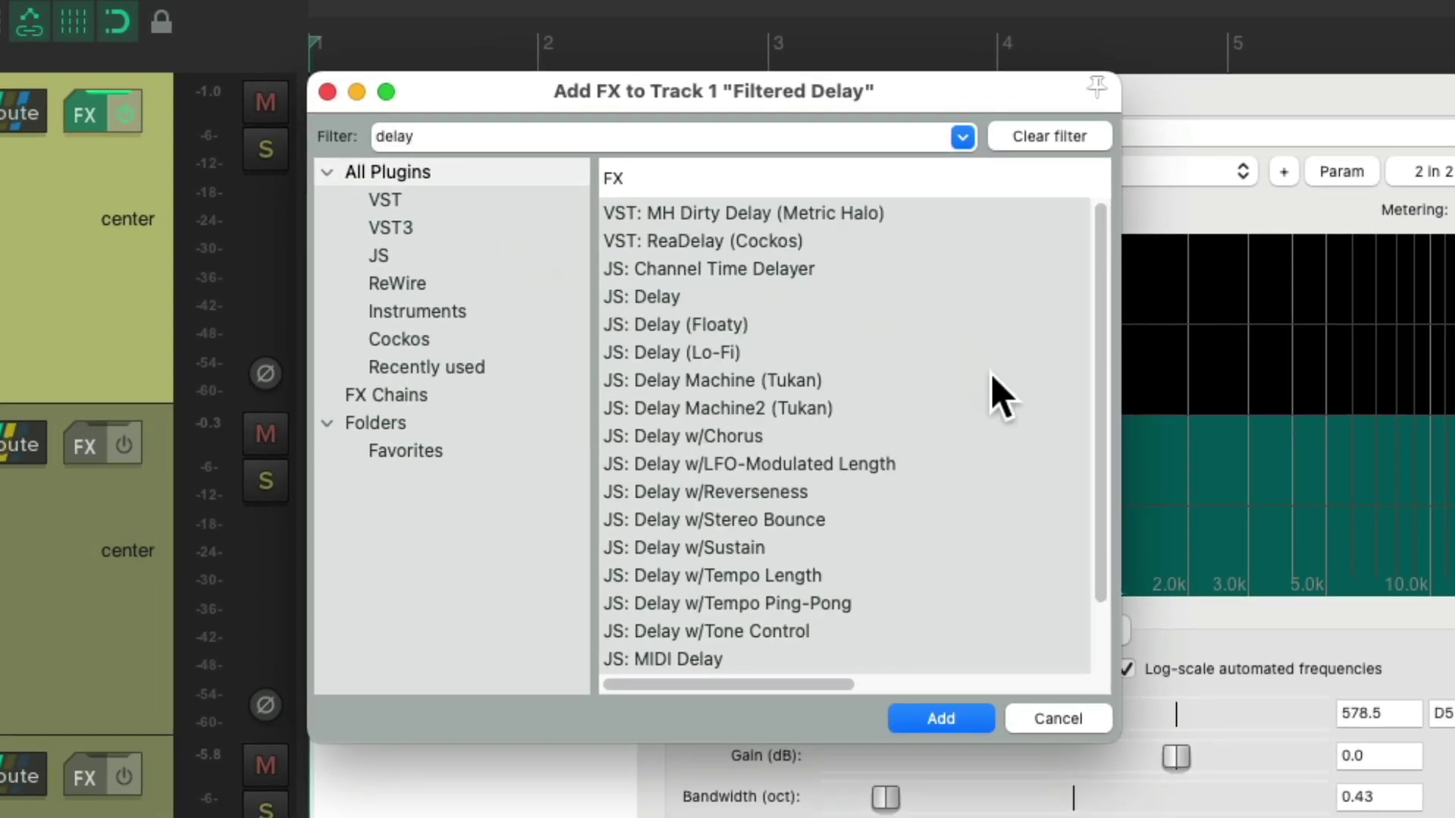
pyautogui.click(877, 598)
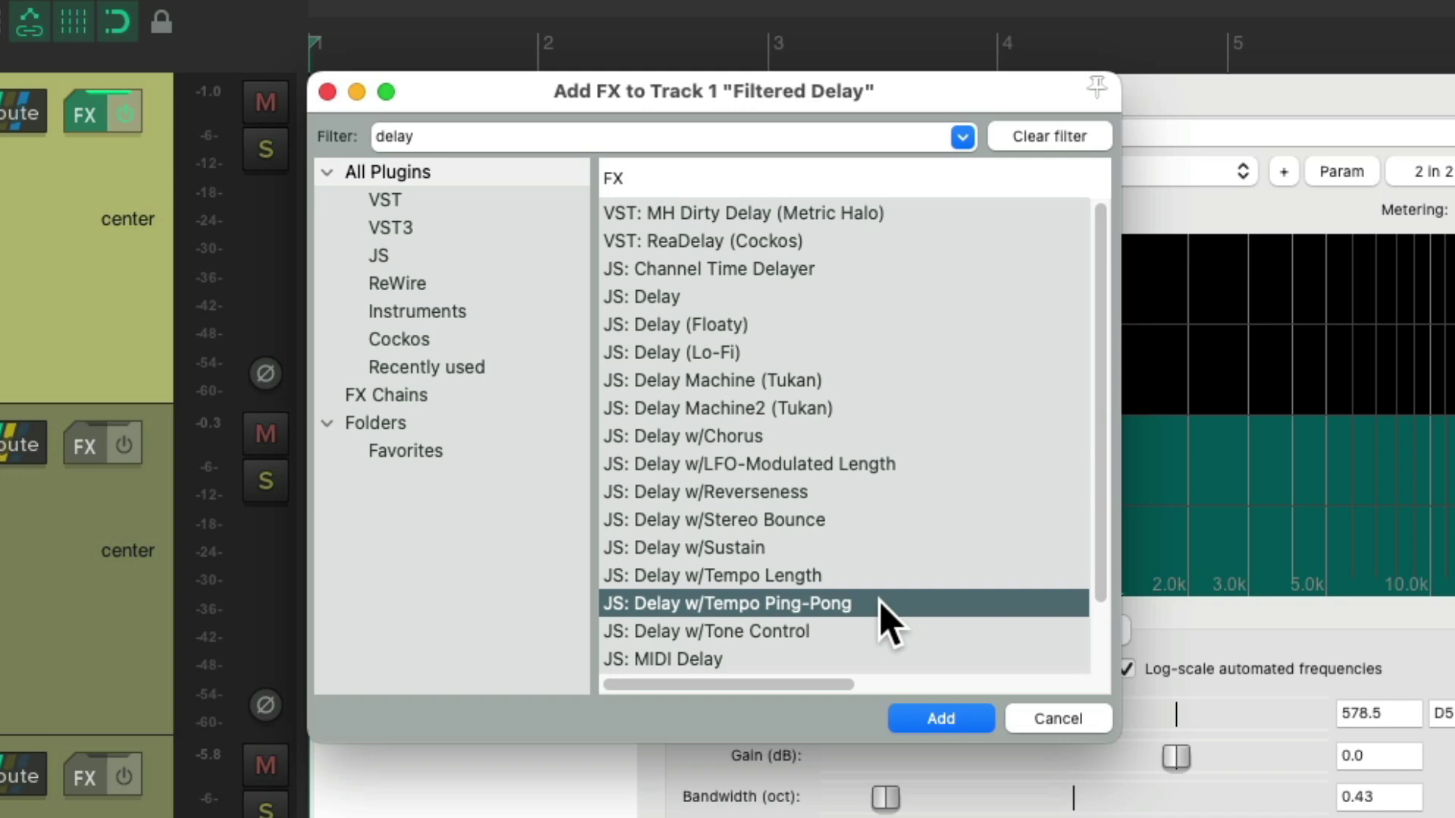
pyautogui.doubleClick(879, 599)
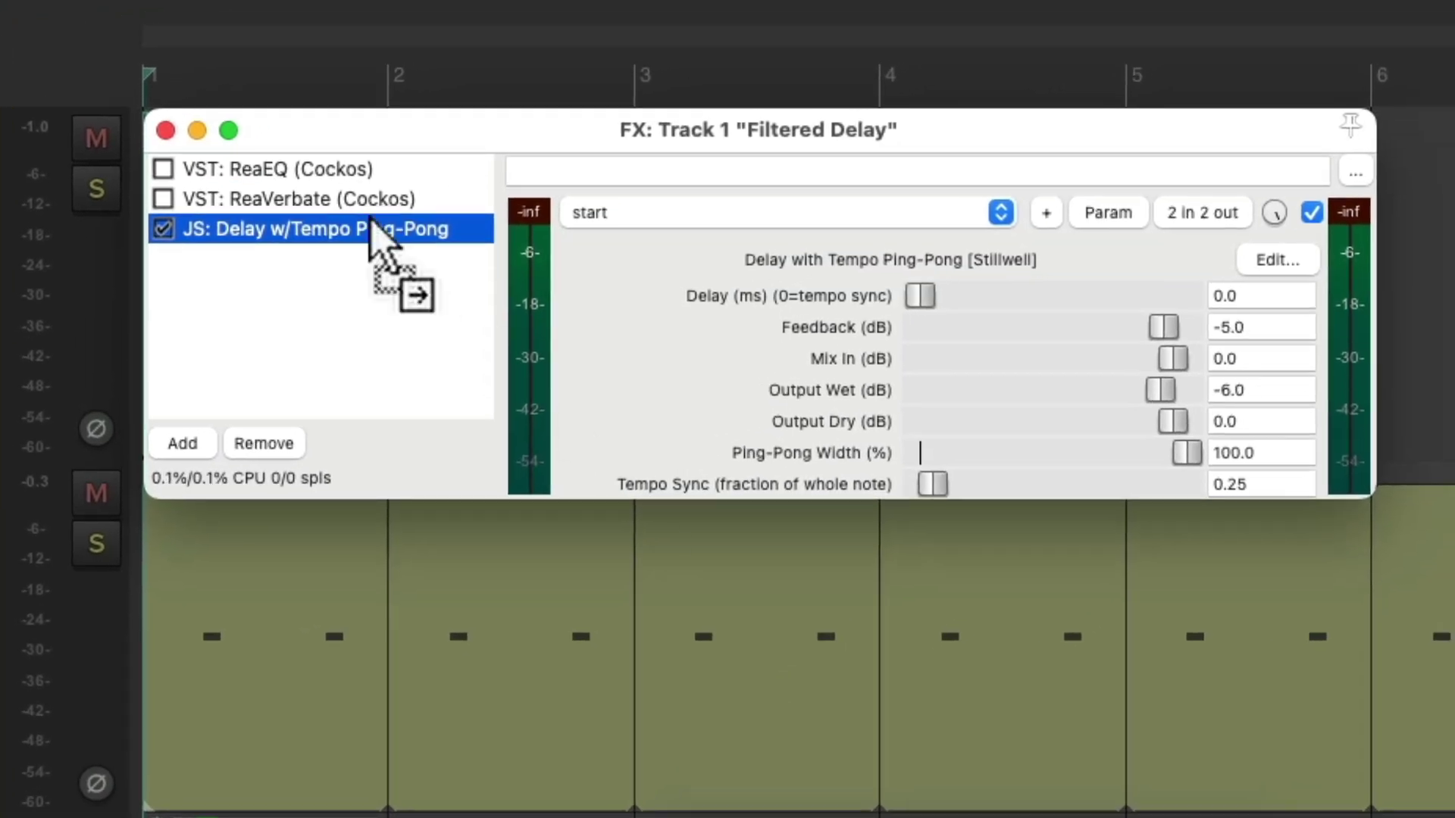
pyautogui.moveTo(369, 220); pyautogui.dragTo(375, 165)
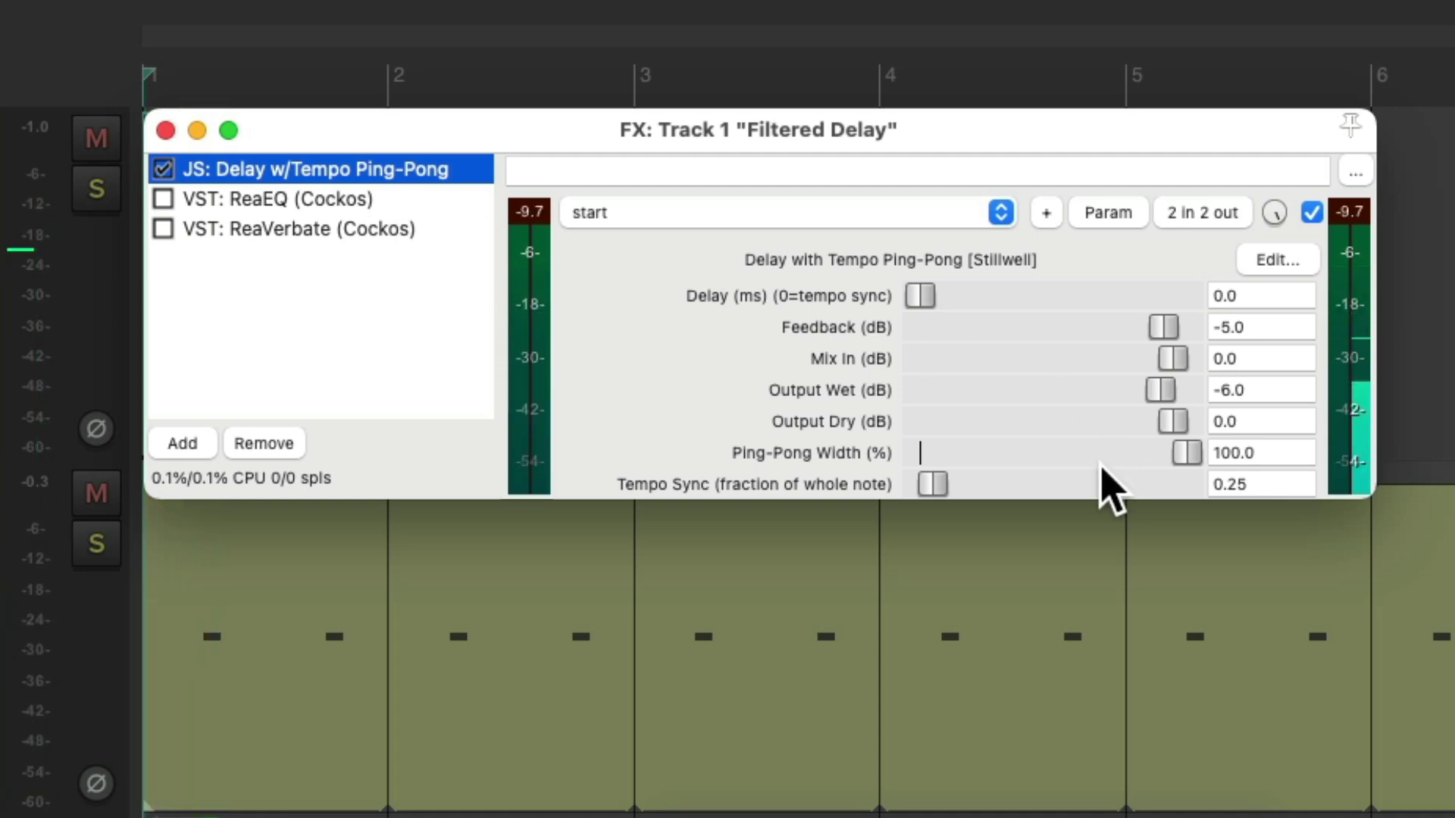
pyautogui.moveTo(939, 485); pyautogui.dragTo(932, 494)
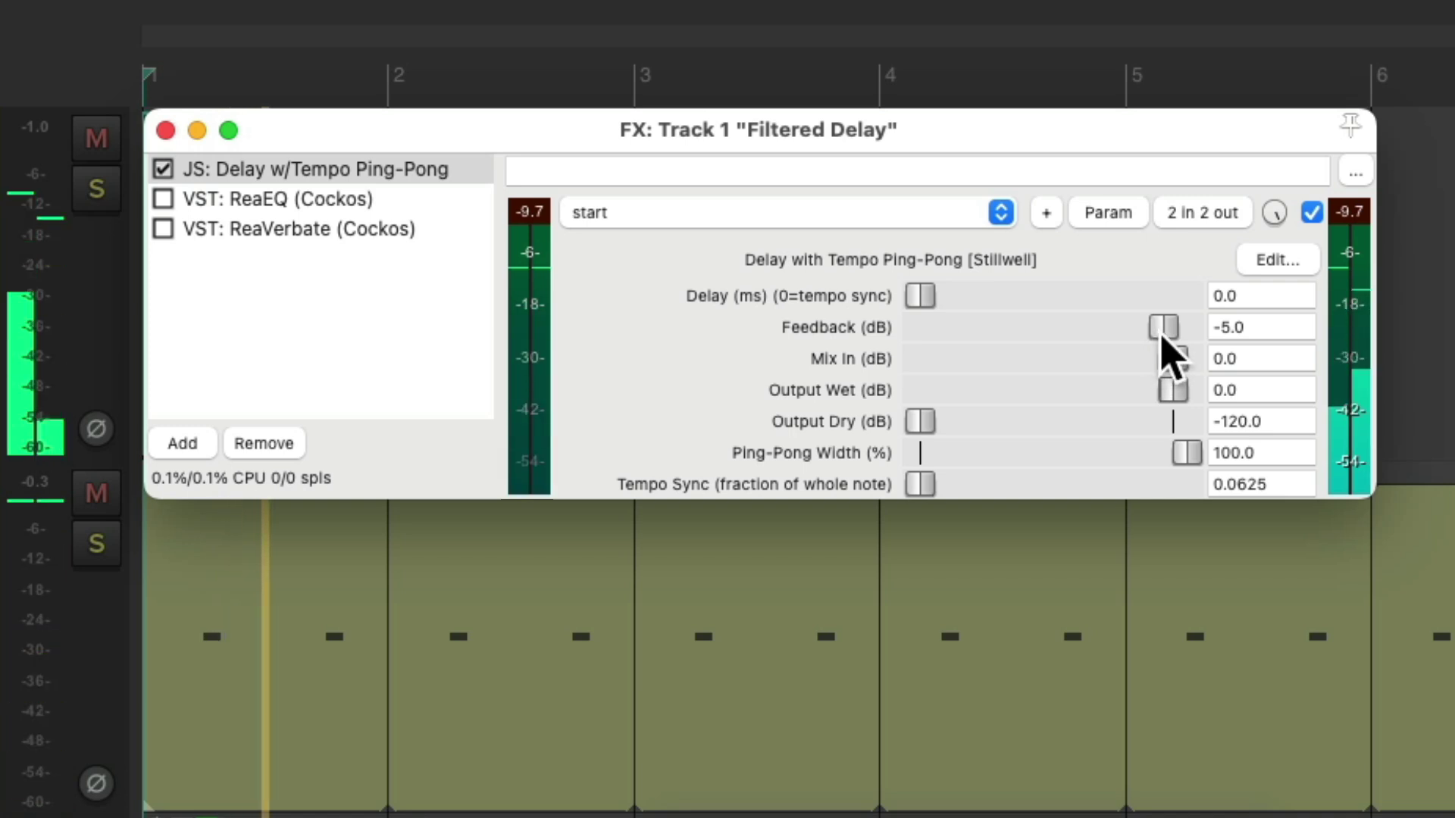
pyautogui.moveTo(1162, 334); pyautogui.dragTo(1164, 338)
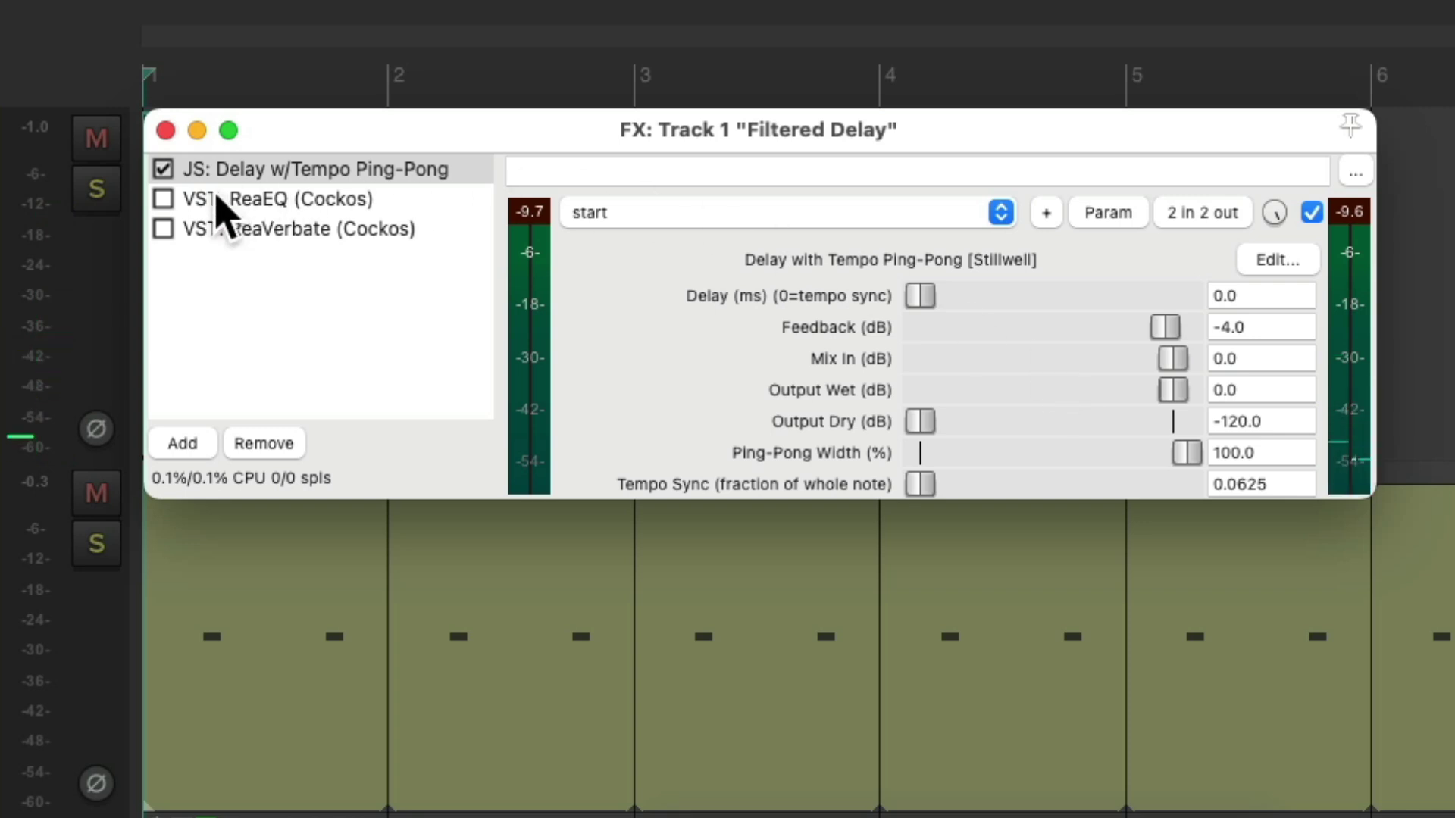
# Step: Re-enable ReaEQ and ReaVerbate, start playback, and bring up ReaEQ's low-pass settings
pyautogui.click(346, 322)
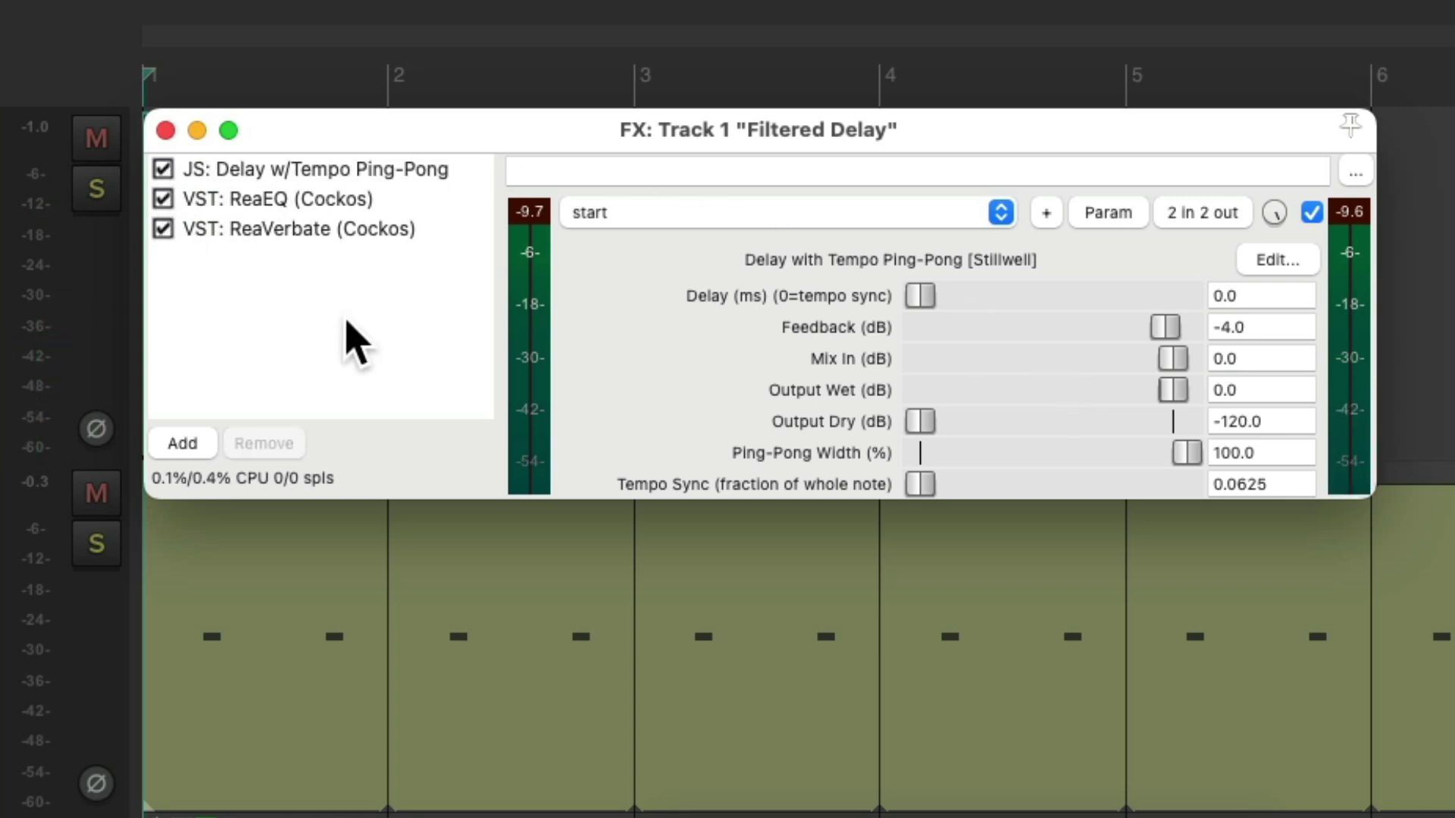
pyautogui.press('space')
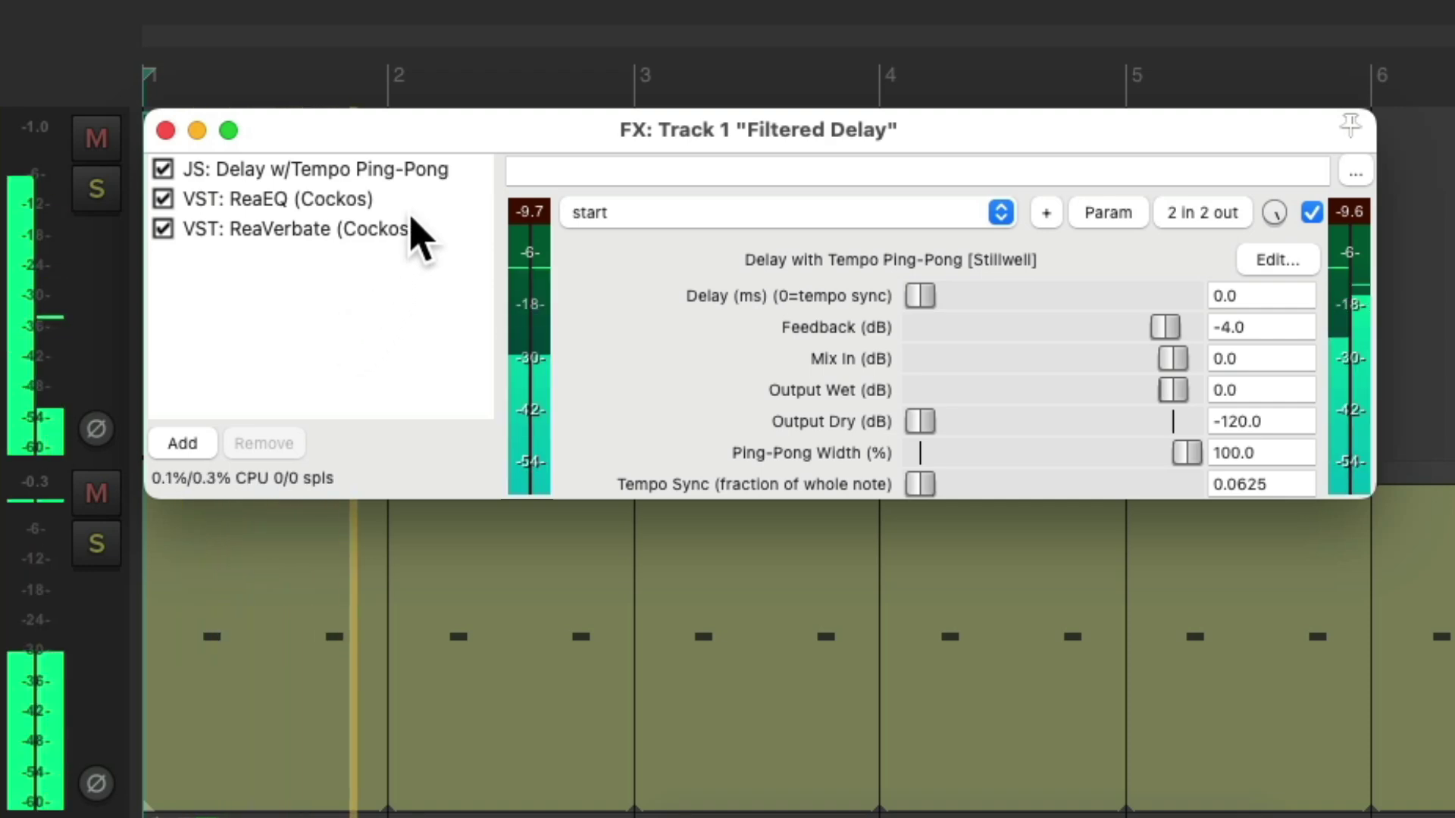
pyautogui.click(417, 198)
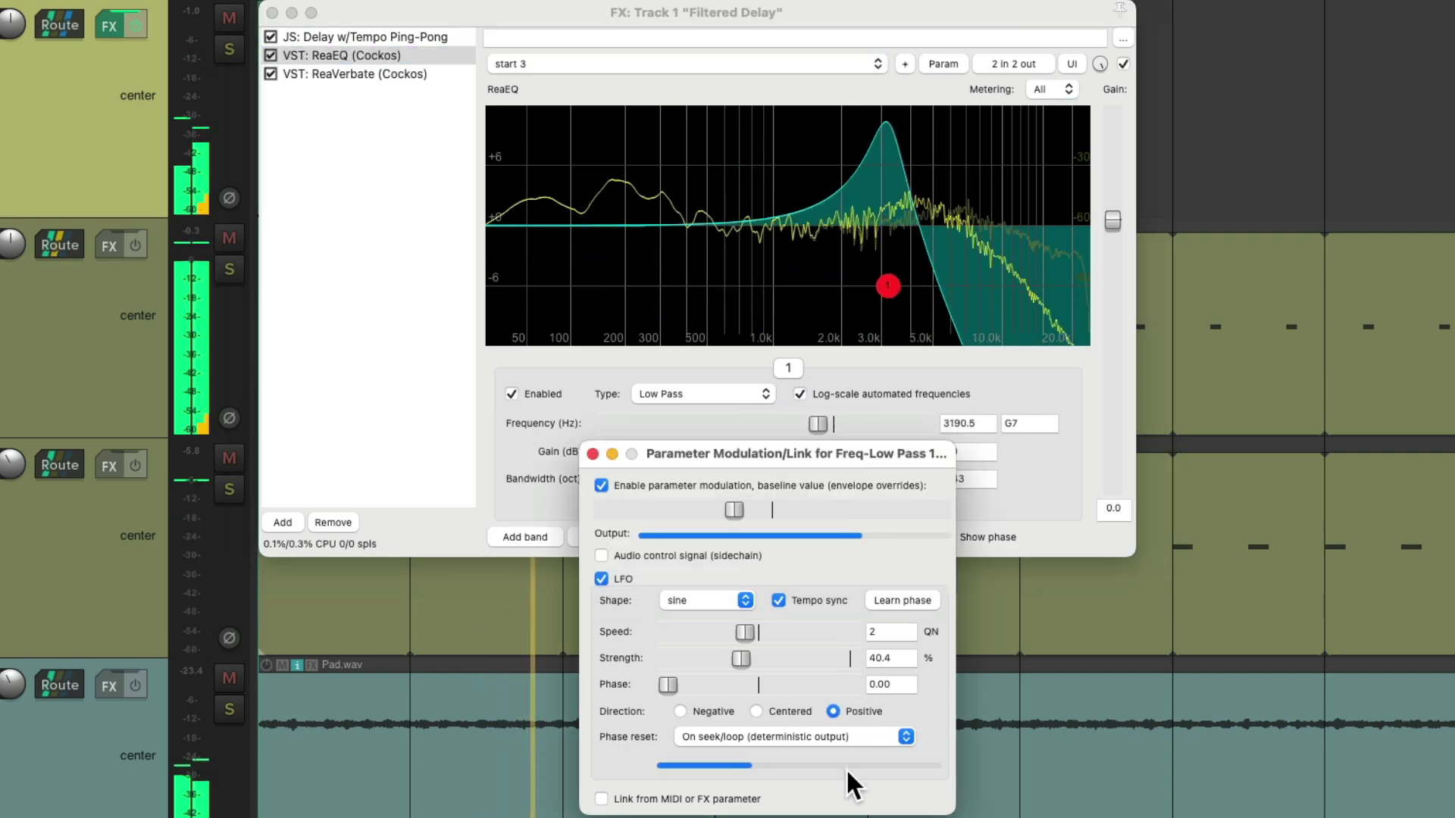
# Step: Retune the modulation baseline frequency and slow the low-pass LFO to 3.1667 QN
pyautogui.moveTo(735, 508); pyautogui.dragTo(753, 535)
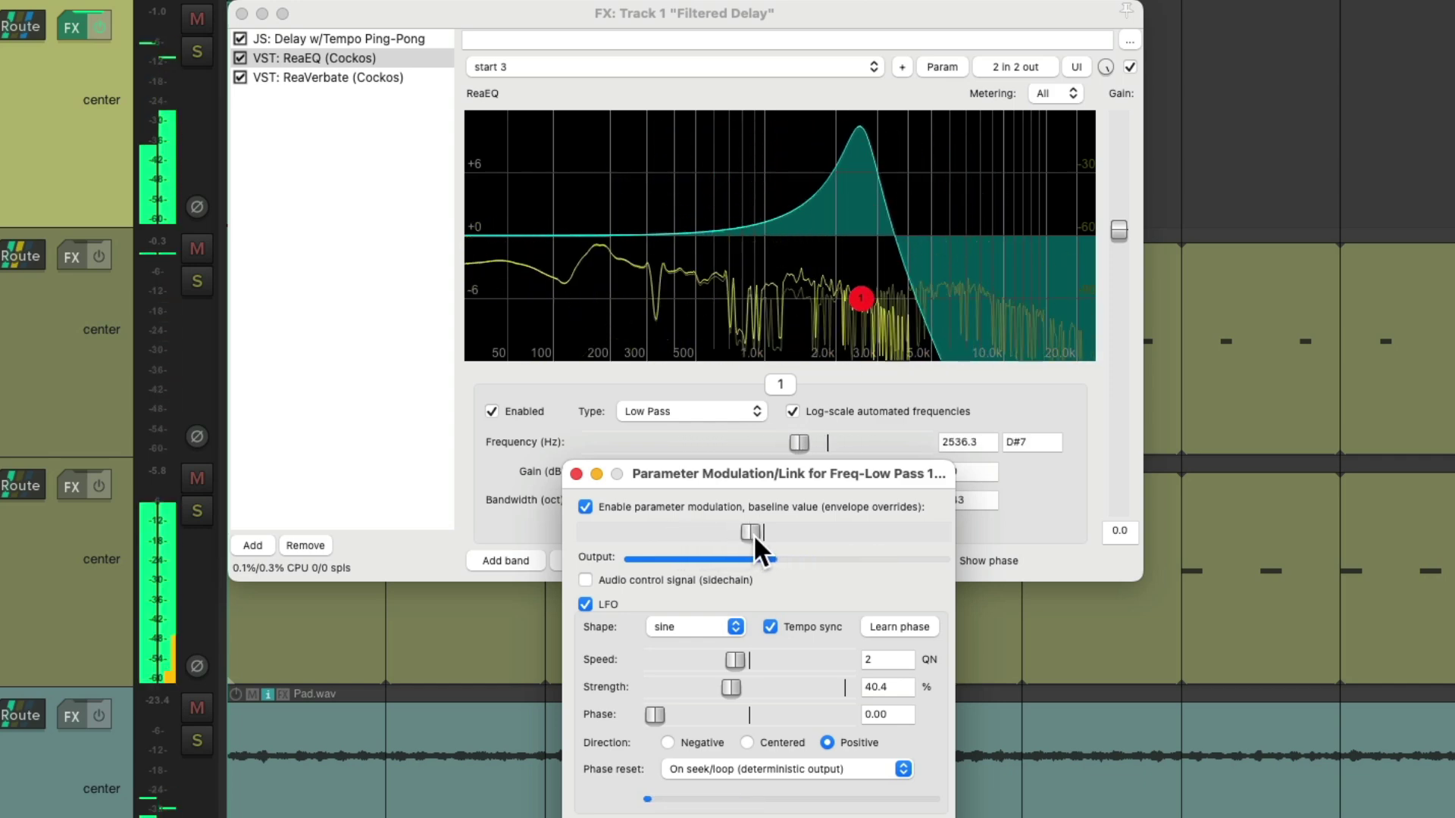
pyautogui.moveTo(733, 660); pyautogui.dragTo(763, 656)
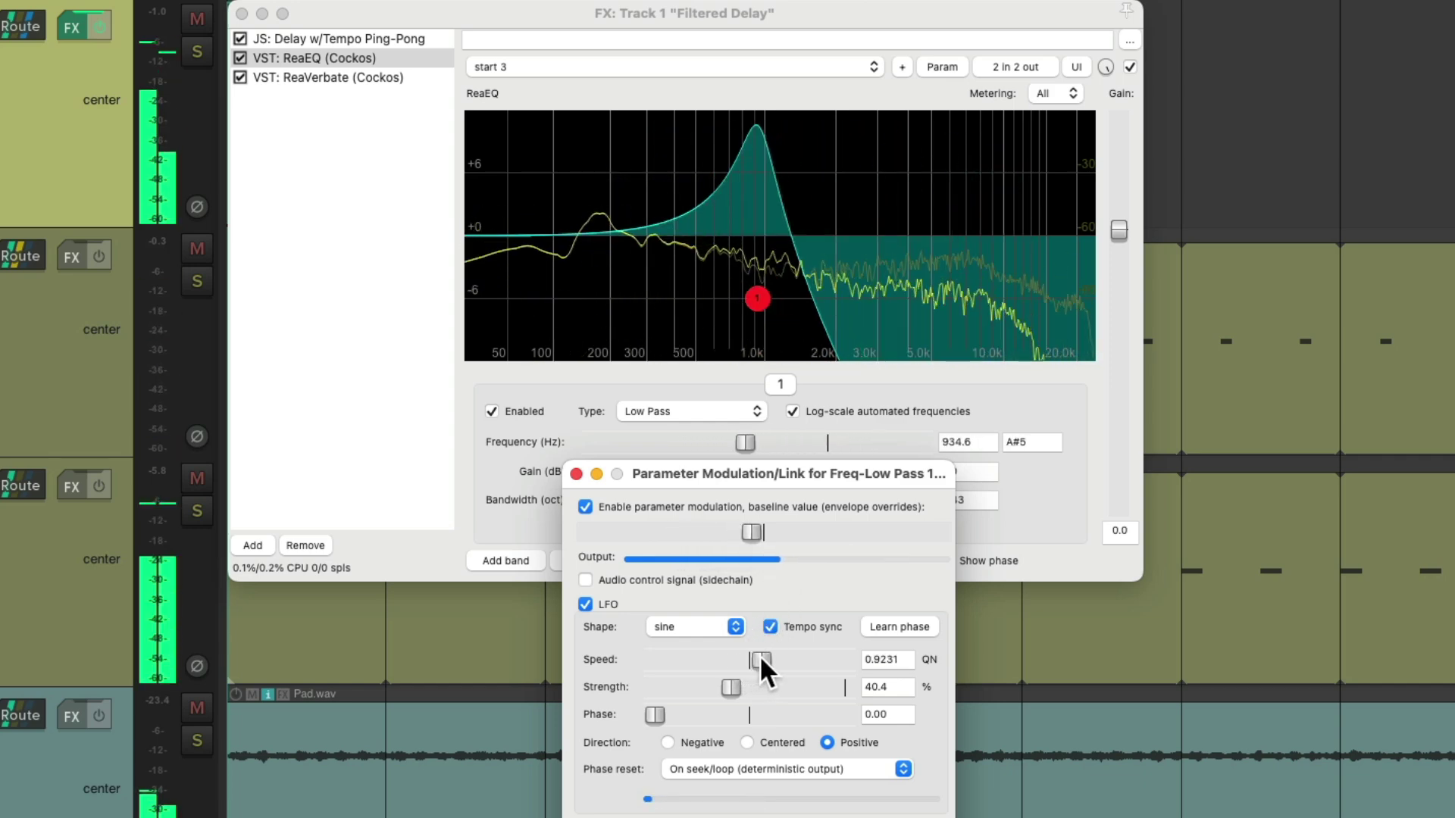
pyautogui.moveTo(751, 529); pyautogui.dragTo(771, 527)
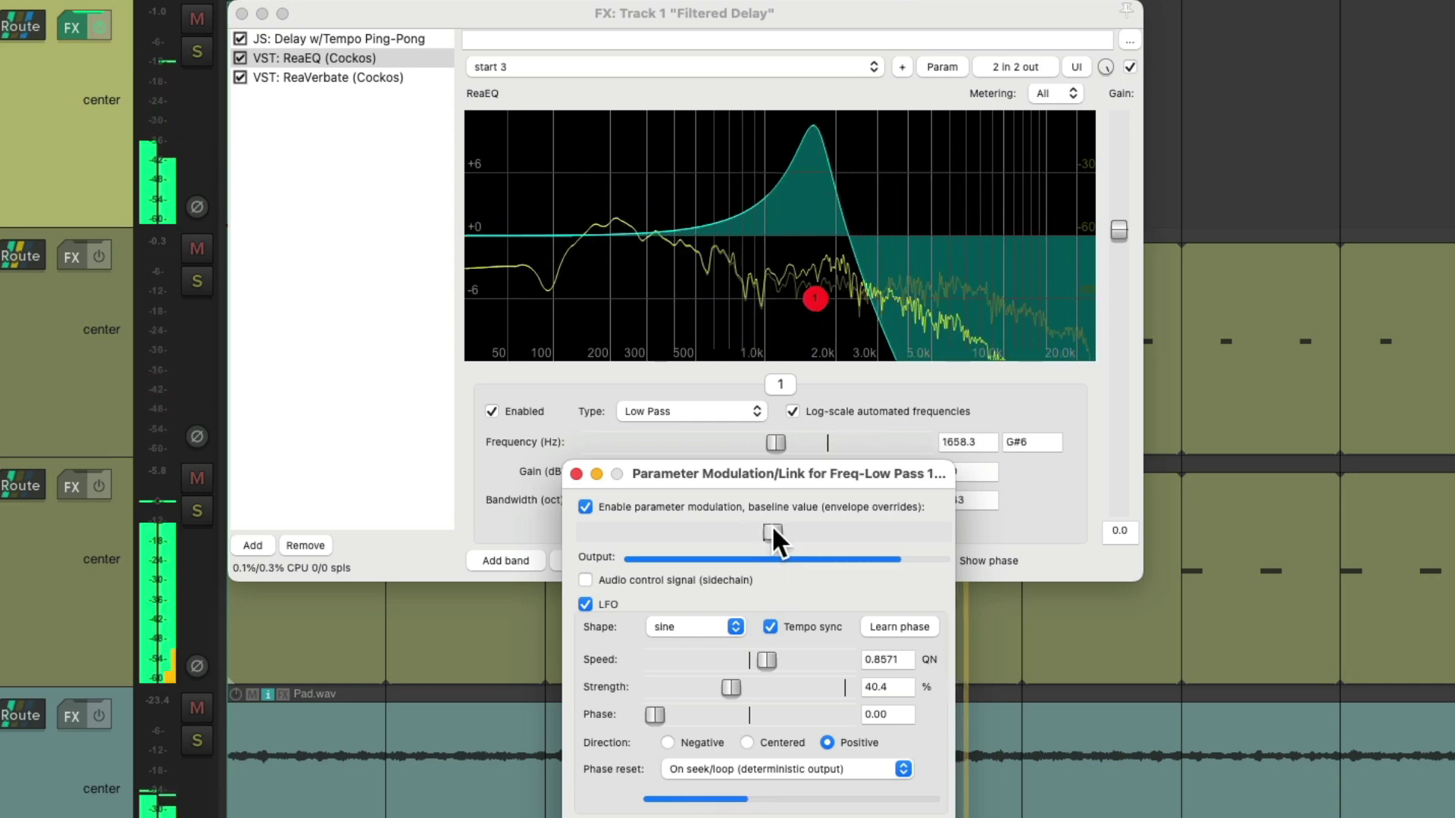
pyautogui.moveTo(765, 658); pyautogui.dragTo(717, 658)
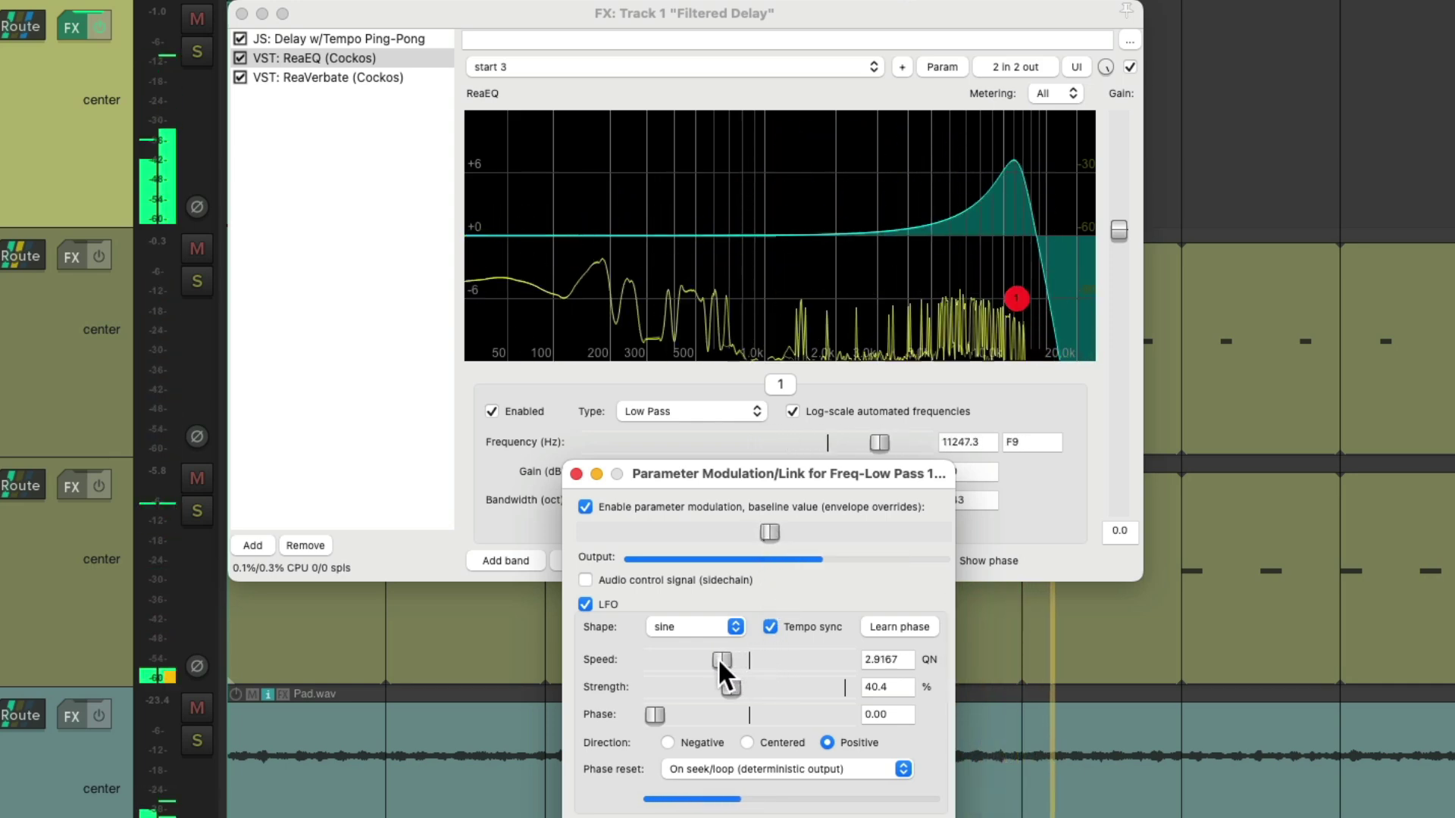
pyautogui.moveTo(762, 529)
pyautogui.mouseDown()
pyautogui.moveTo(701, 529)
pyautogui.moveTo(735, 529)
pyautogui.mouseUp()
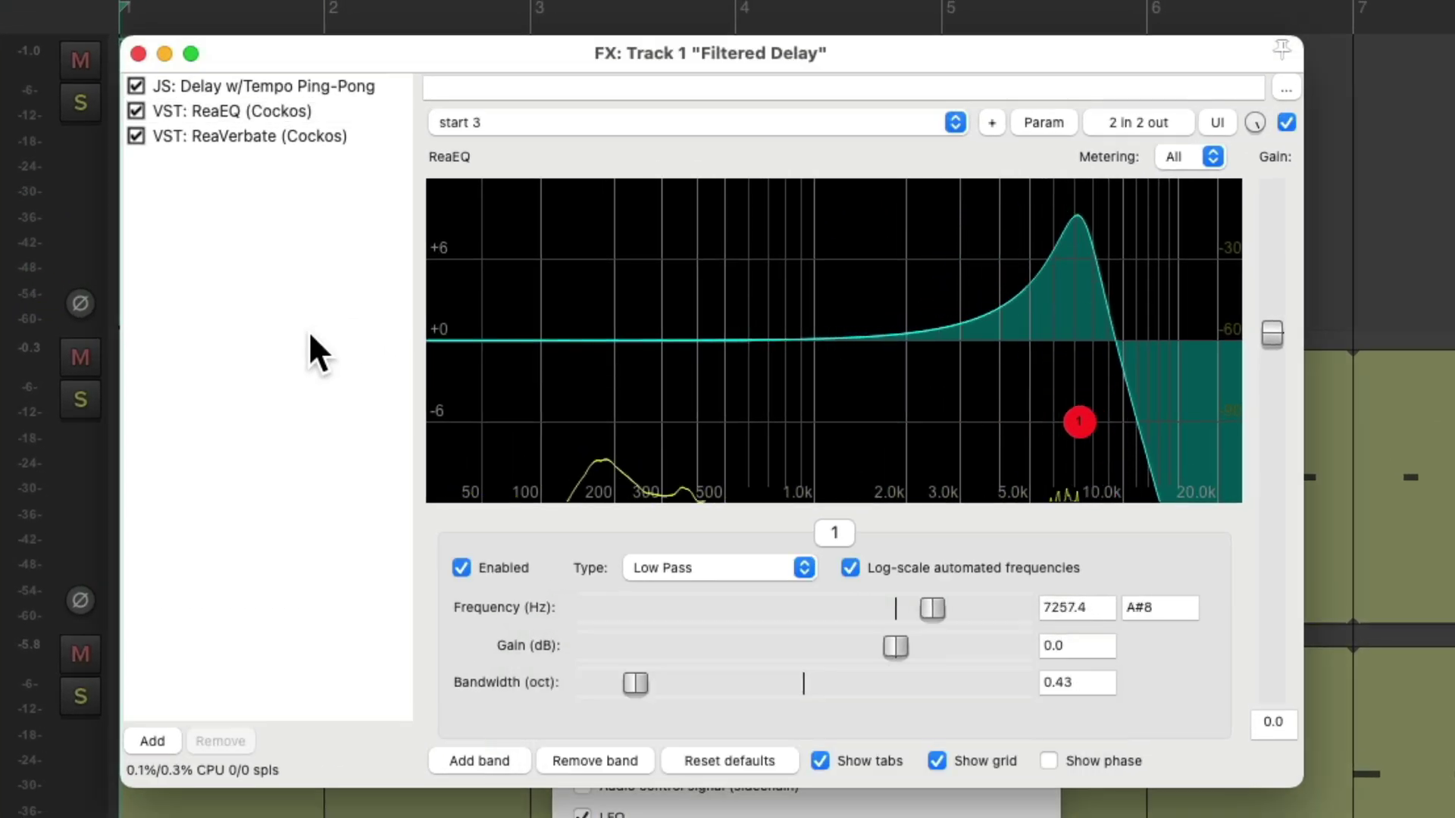
# Step: Save the delay, ReaEQ and ReaVerbate effects together with 'Save all FX as chain'
pyautogui.rightClick(328, 305)
pyautogui.moveTo(335, 373)
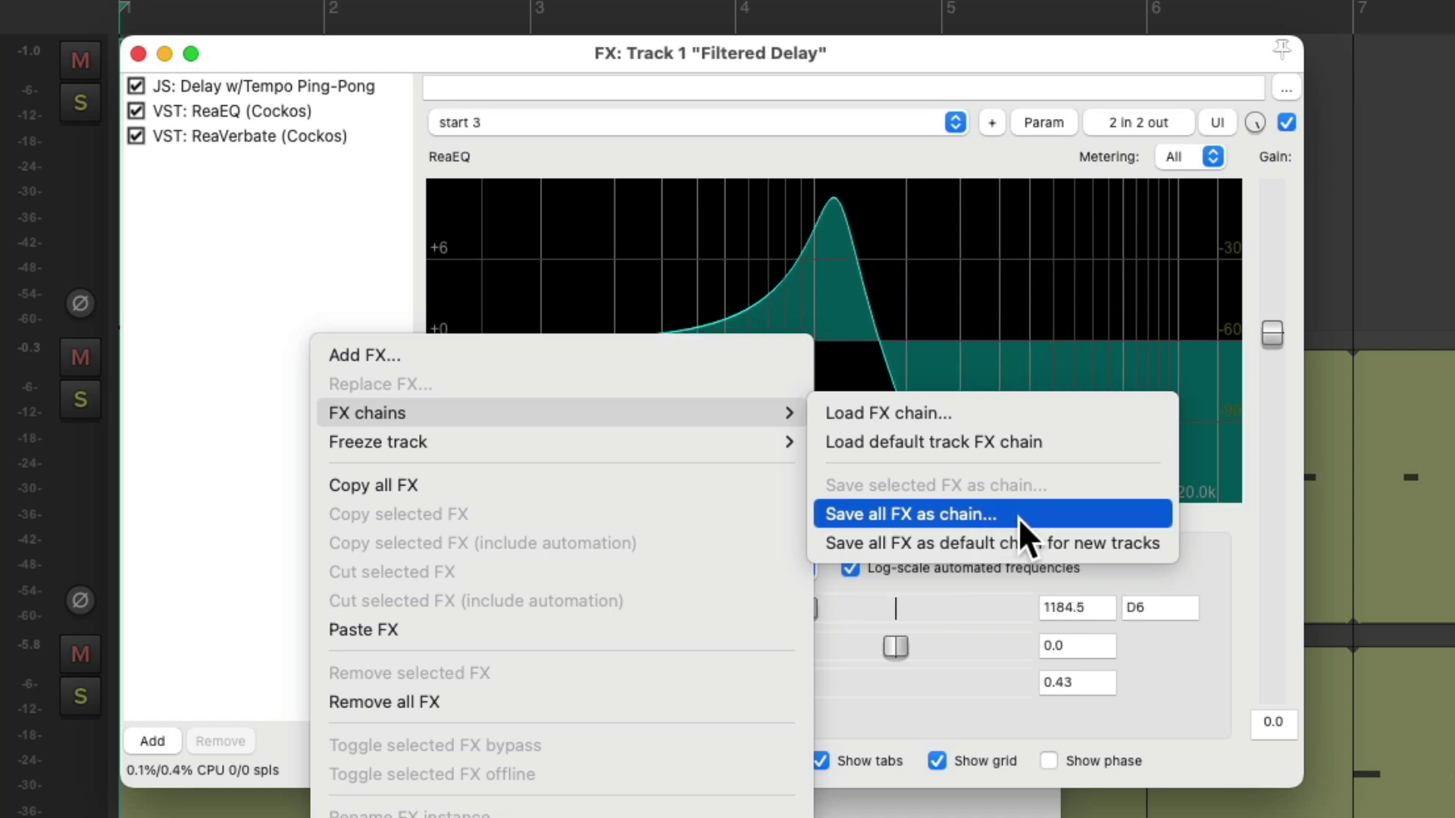
pyautogui.click(647, 193)
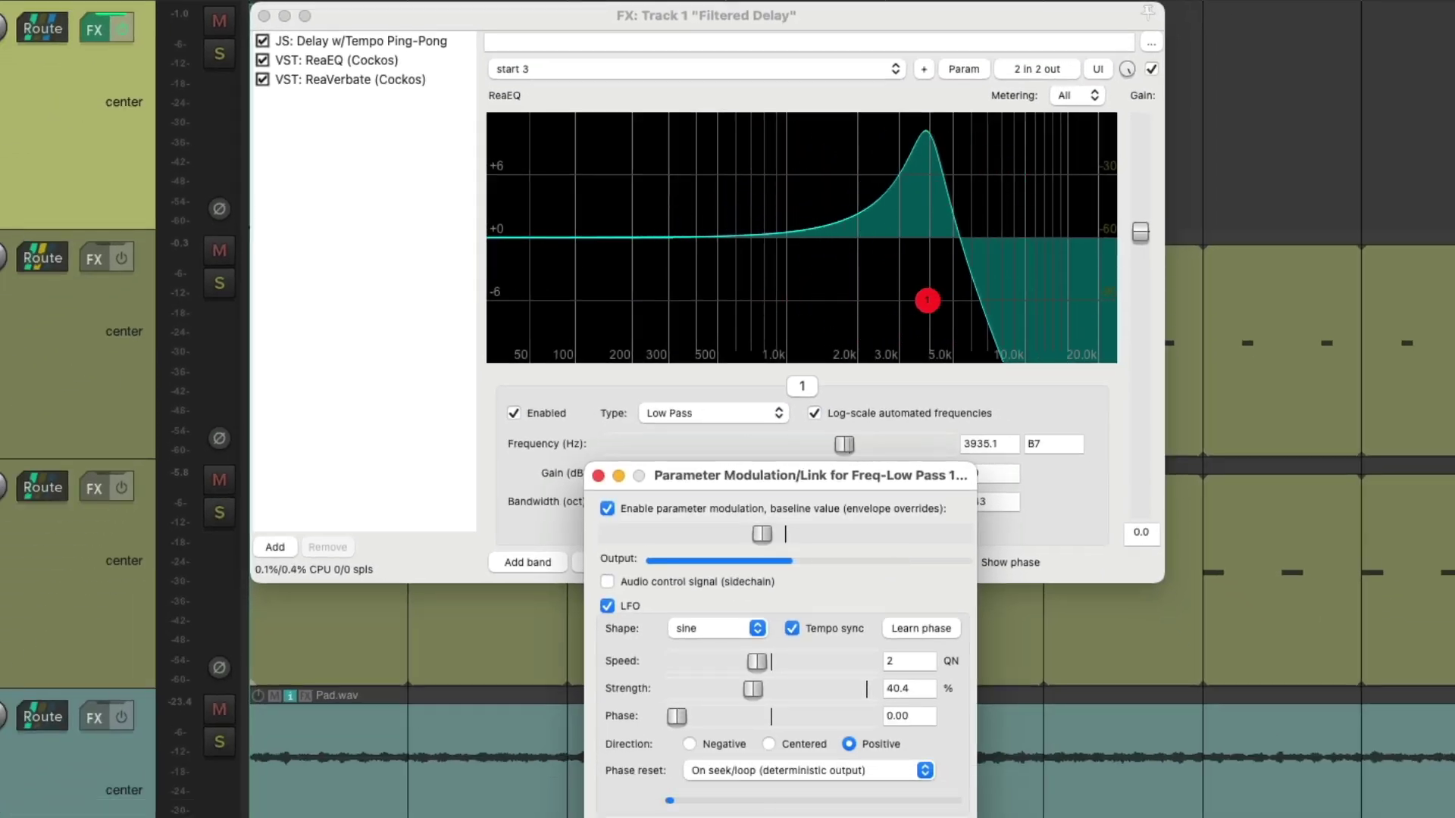
# Step: Start playback and nudge the modulation baseline lower, sweeping the cutoff between about 1.8 and 9 kHz
pyautogui.press('space')
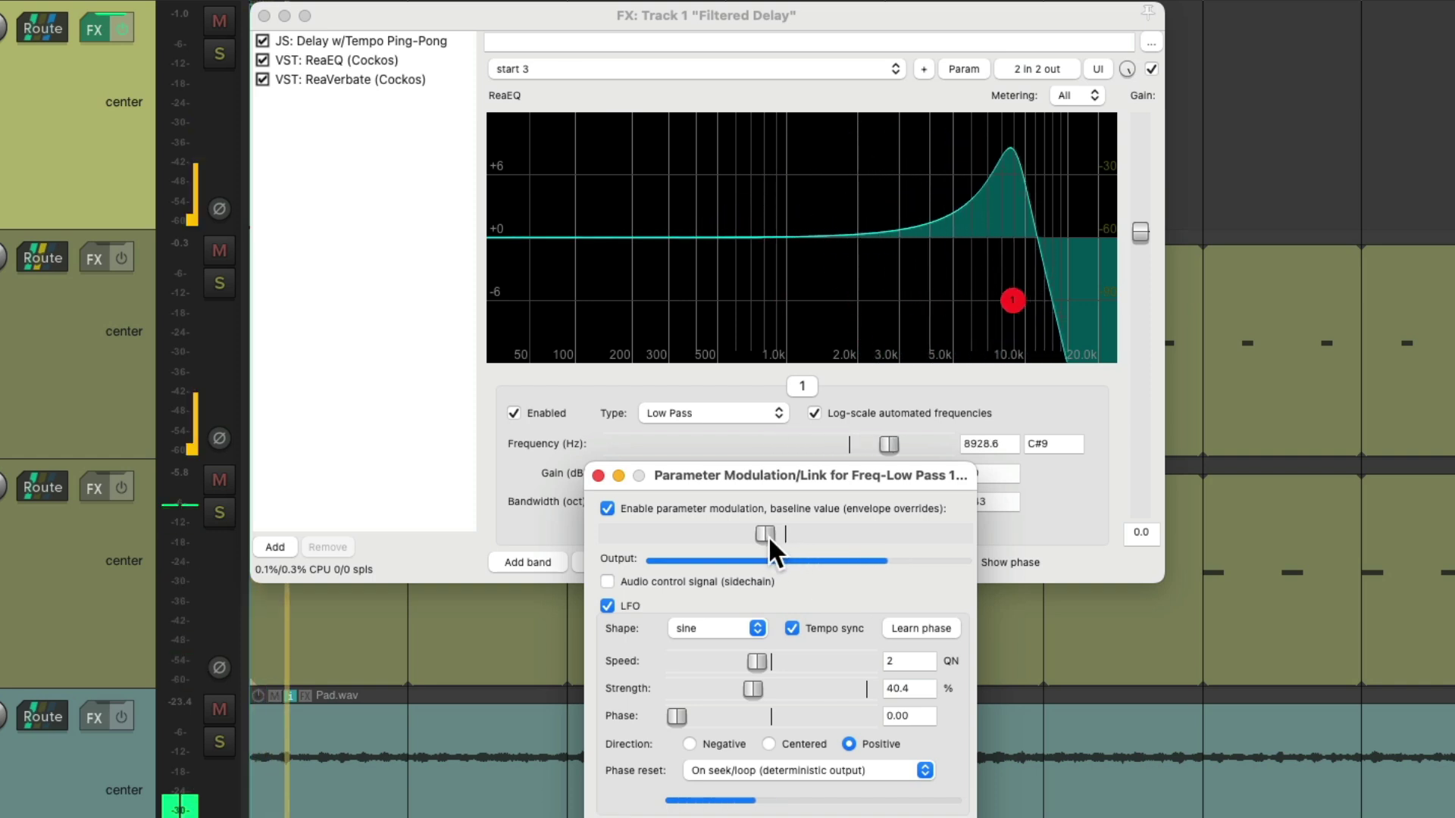
pyautogui.moveTo(768, 535)
pyautogui.mouseDown()
pyautogui.moveTo(749, 537)
pyautogui.moveTo(770, 538)
pyautogui.mouseUp()
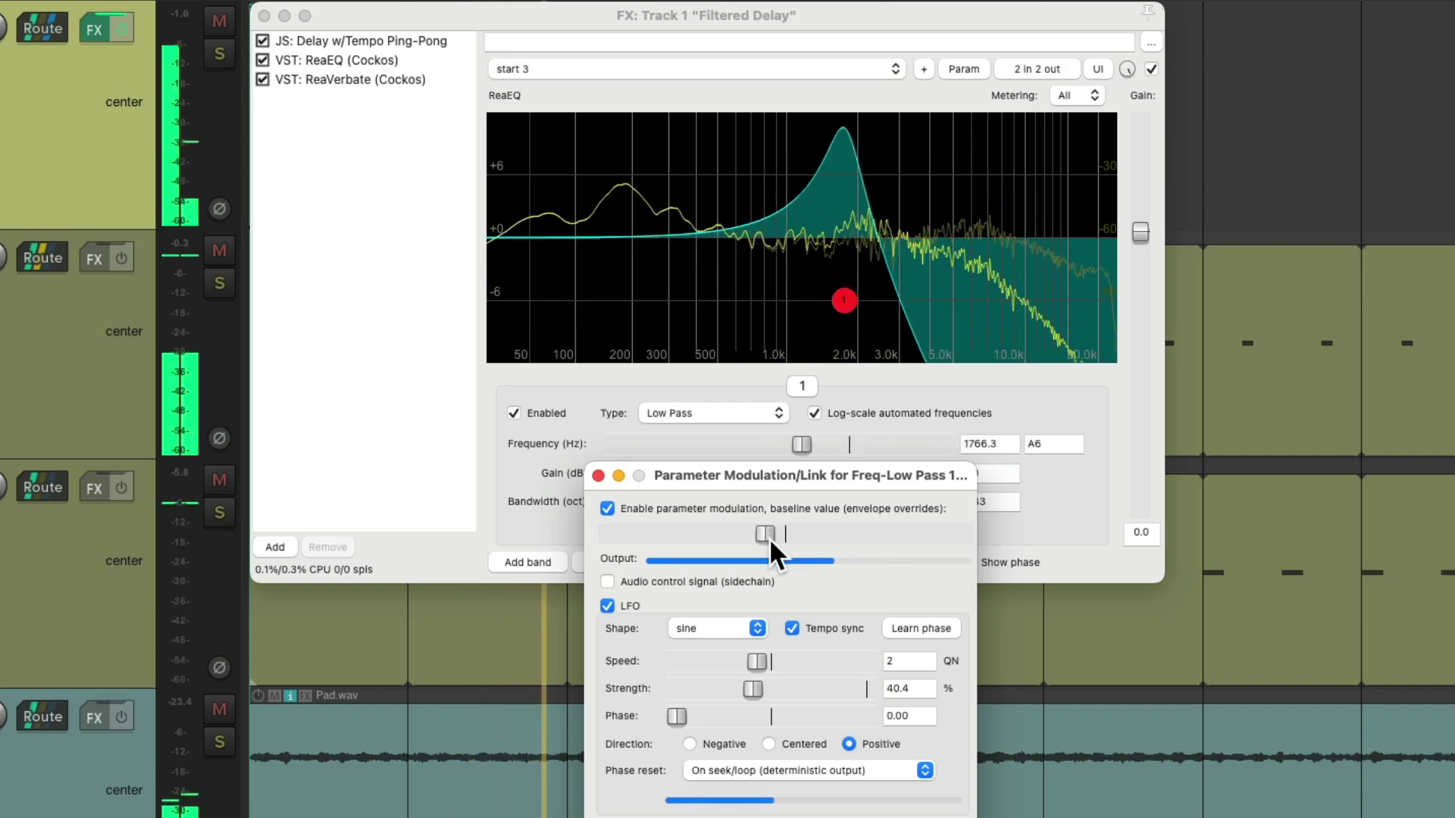